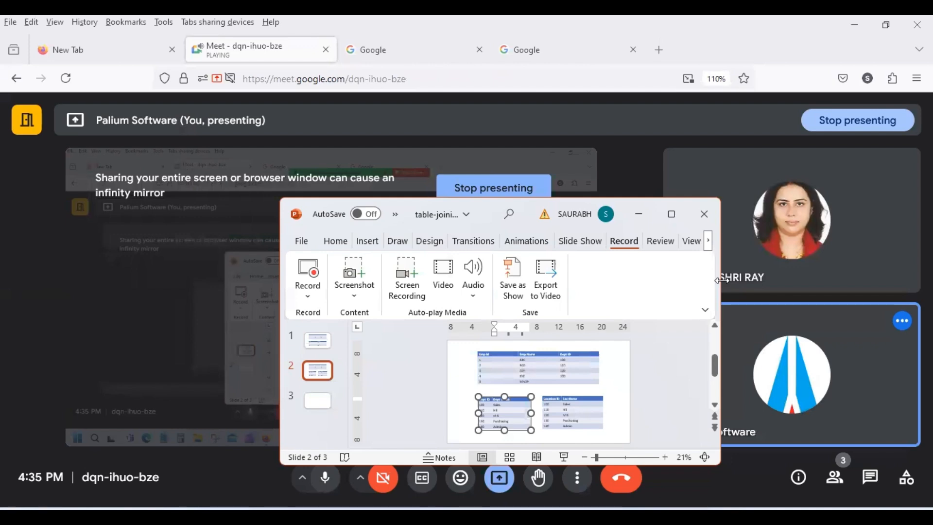
Insert a new column to the right in the department table and title it 'Location ID'.
{"action": "left_click_drag", "start_coordinate": [722, 280], "coordinate": [870, 280]}
{"action": "left_click", "coordinate": [768, 248]}
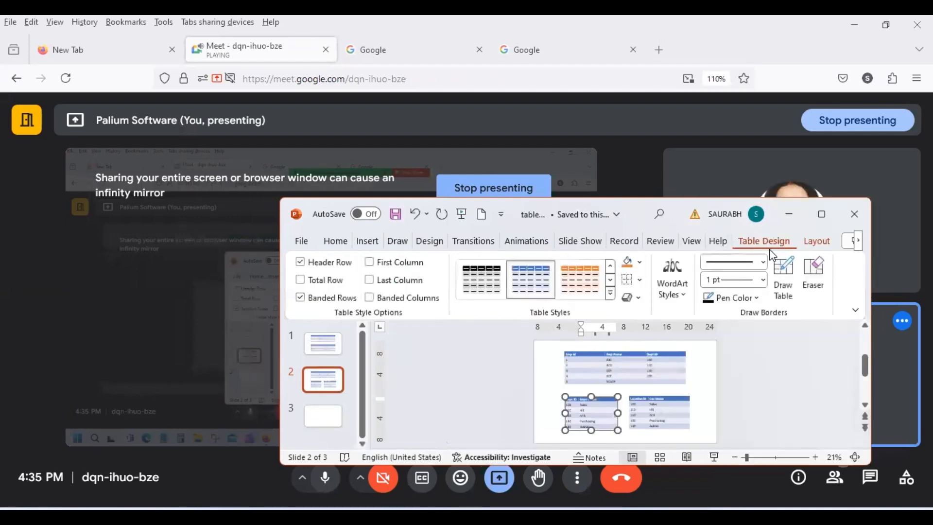
{"action": "left_click", "coordinate": [814, 247]}
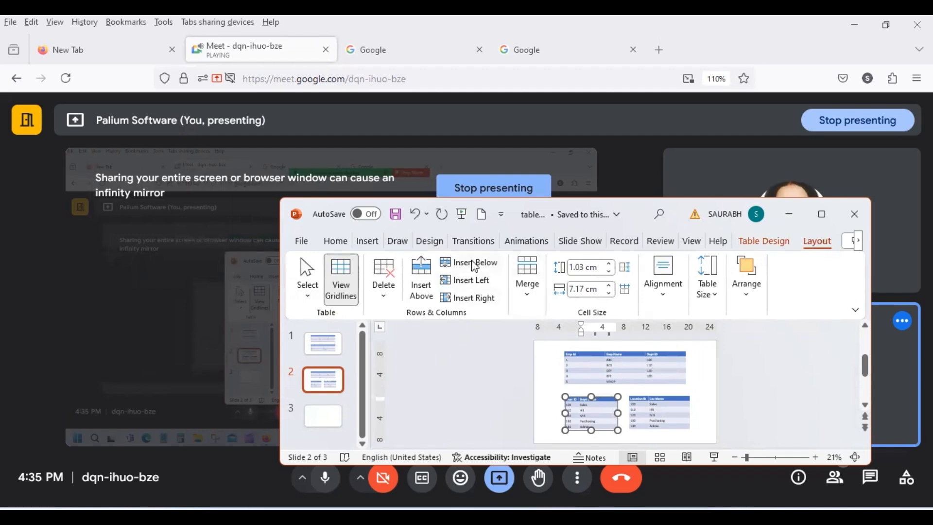
{"action": "left_click", "coordinate": [480, 297]}
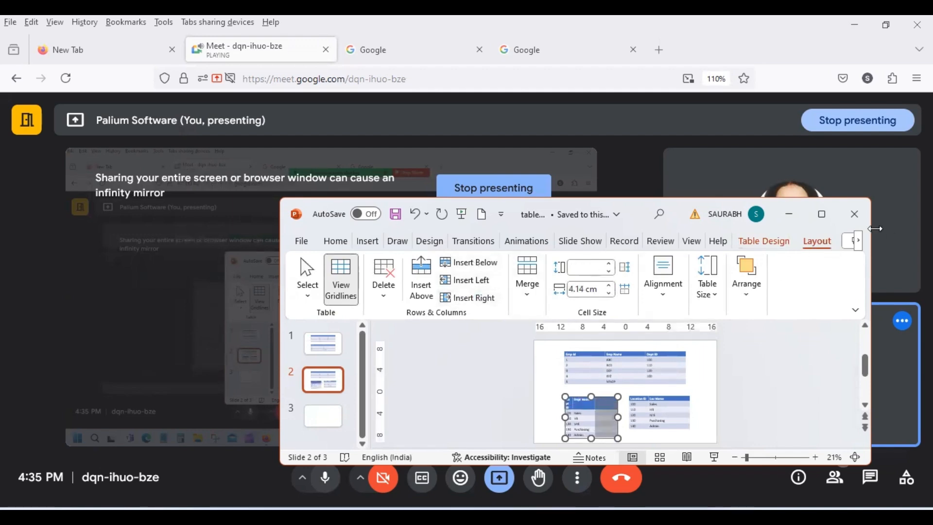
{"action": "left_click", "coordinate": [821, 214]}
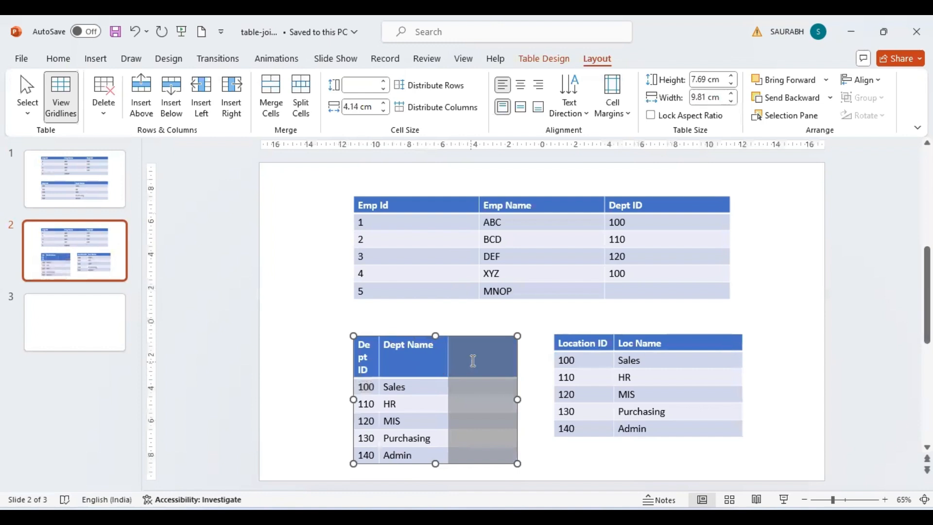
{"action": "left_click_drag", "start_coordinate": [447, 358], "coordinate": [466, 358]}
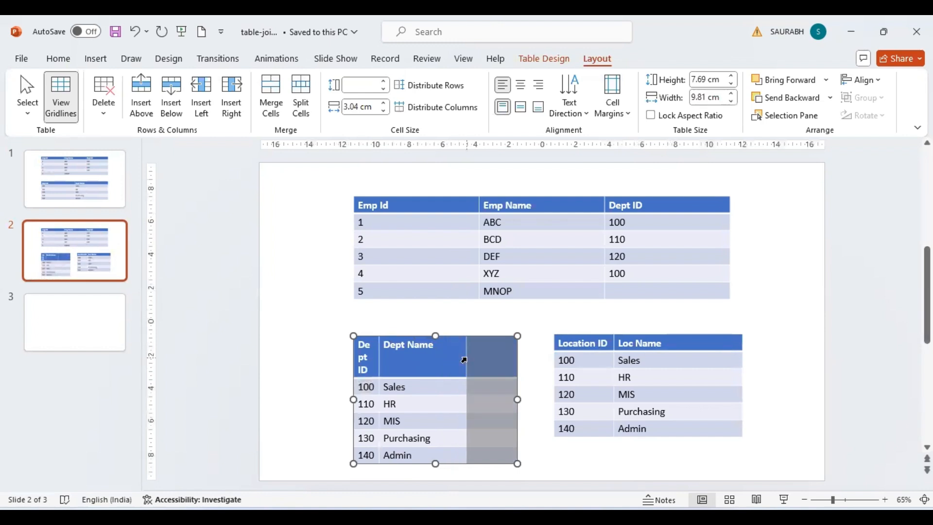
{"action": "left_click", "coordinate": [493, 351]}
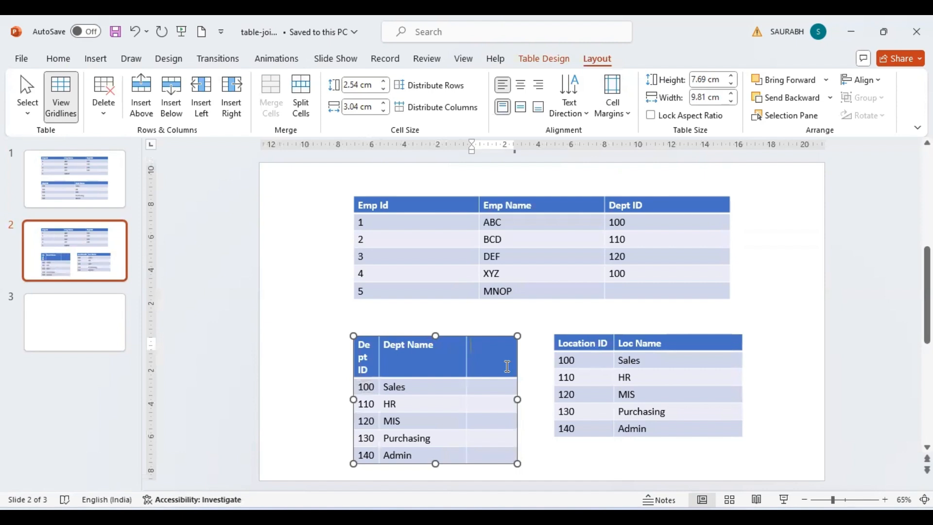
{"action": "type", "text": "Loca"}
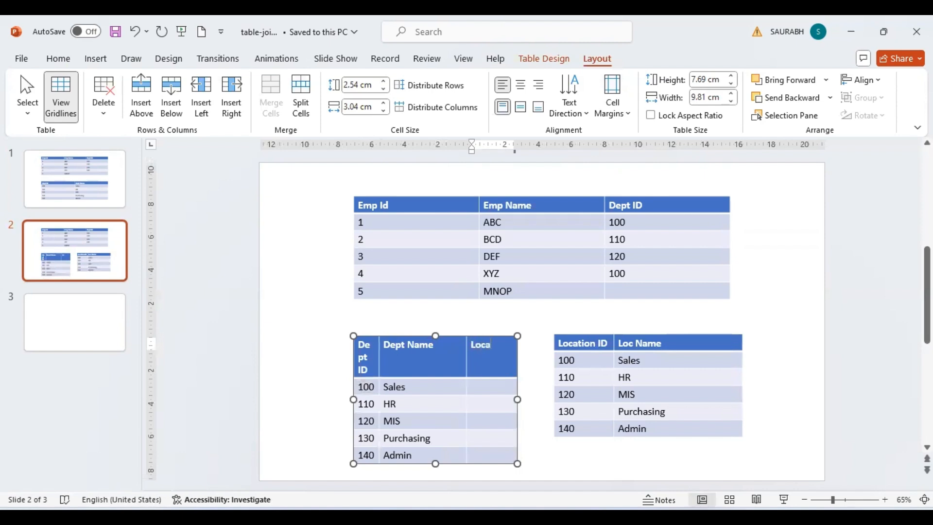
{"action": "type", "text": "tion"}
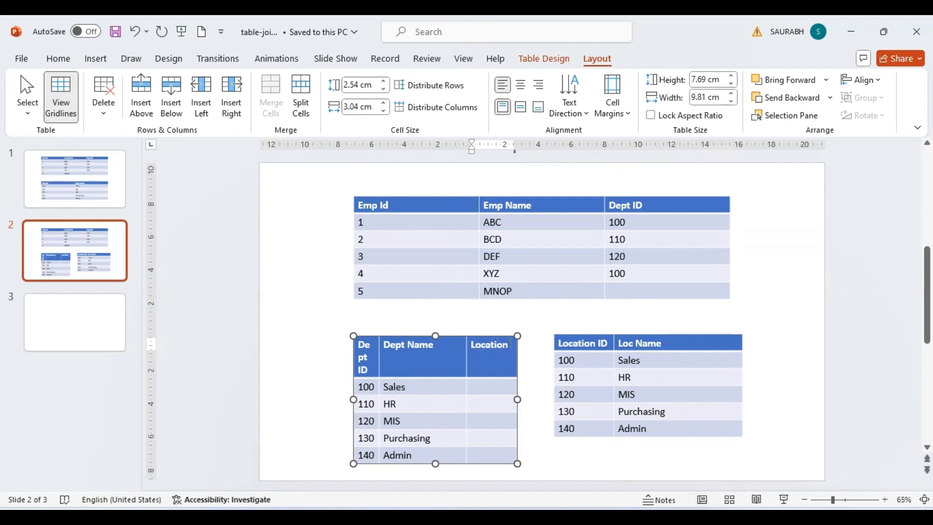
{"action": "type", "text": " ID"}
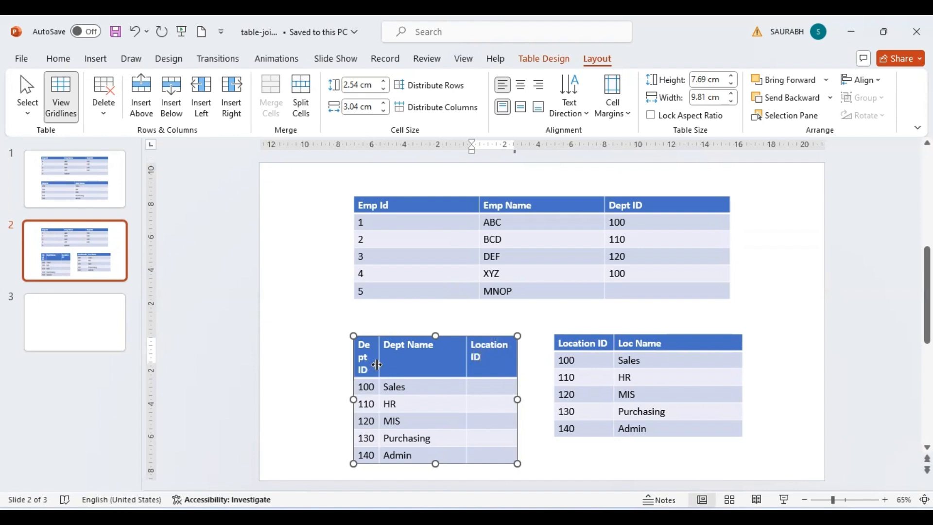
Widen the Dept ID column and narrow the location table's Loc Name column.
{"action": "left_click_drag", "start_coordinate": [376, 364], "coordinate": [393, 364]}
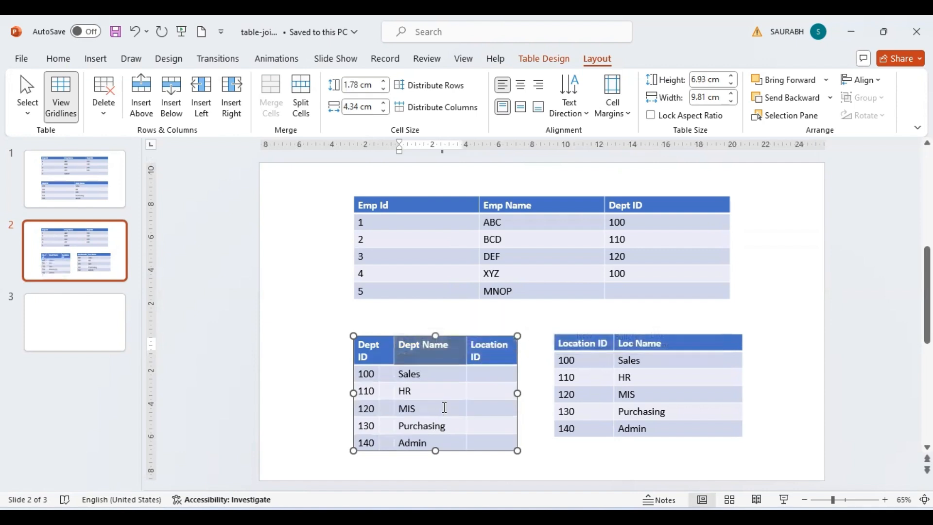
{"action": "left_click", "coordinate": [445, 407]}
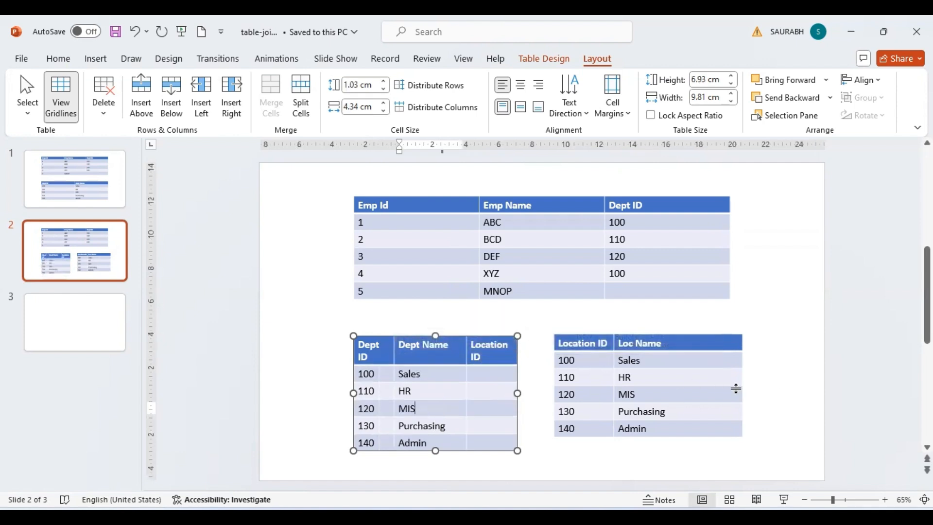
{"action": "left_click_drag", "start_coordinate": [742, 385], "coordinate": [690, 372]}
{"action": "left_click", "coordinate": [719, 390]}
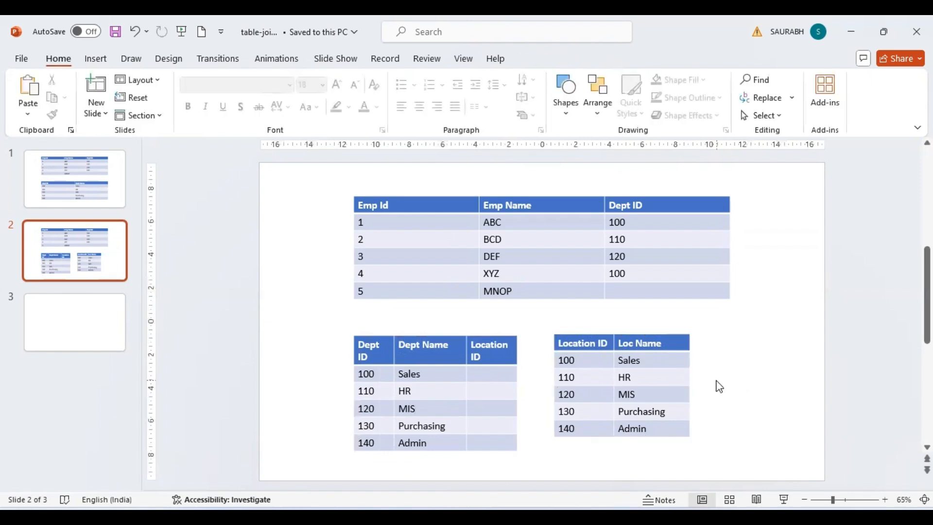
Rename the first three locations to HO, Sales Office and Admin Office.
{"action": "left_click", "coordinate": [674, 343]}
{"action": "left_click", "coordinate": [642, 360]}
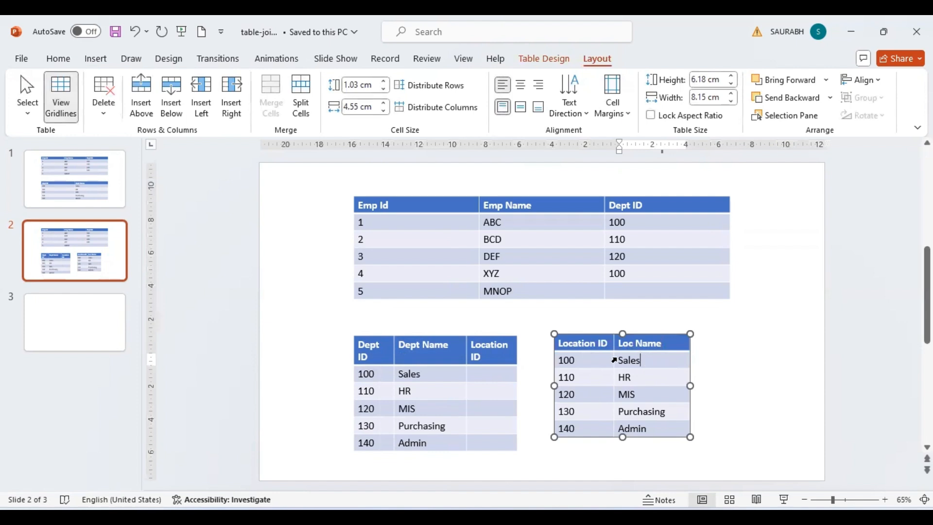
{"action": "double_click", "coordinate": [622, 360]}
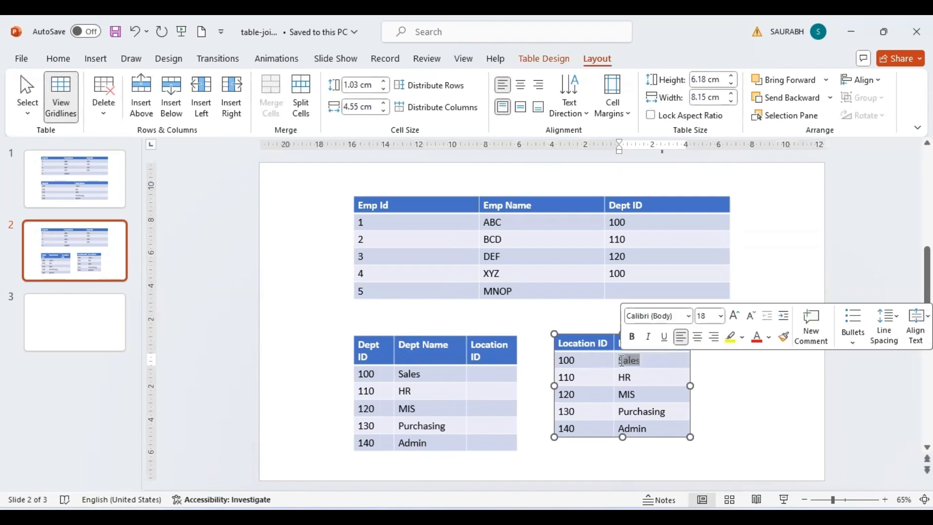
{"action": "type", "text": "HO"}
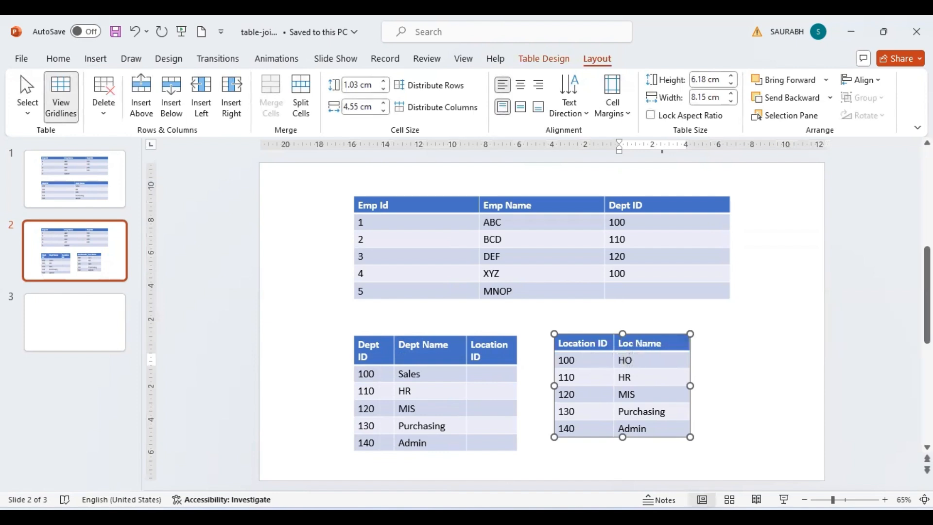
{"action": "key", "text": "Down"}
{"action": "key", "text": "BackSpace"}
{"action": "key", "text": "BackSpace"}
{"action": "type", "text": "S"}
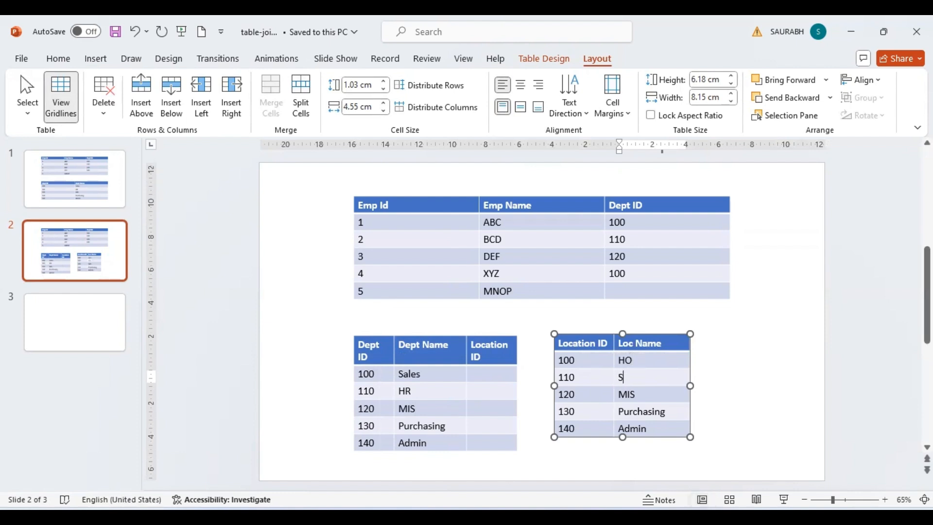
{"action": "type", "text": "ales Office"}
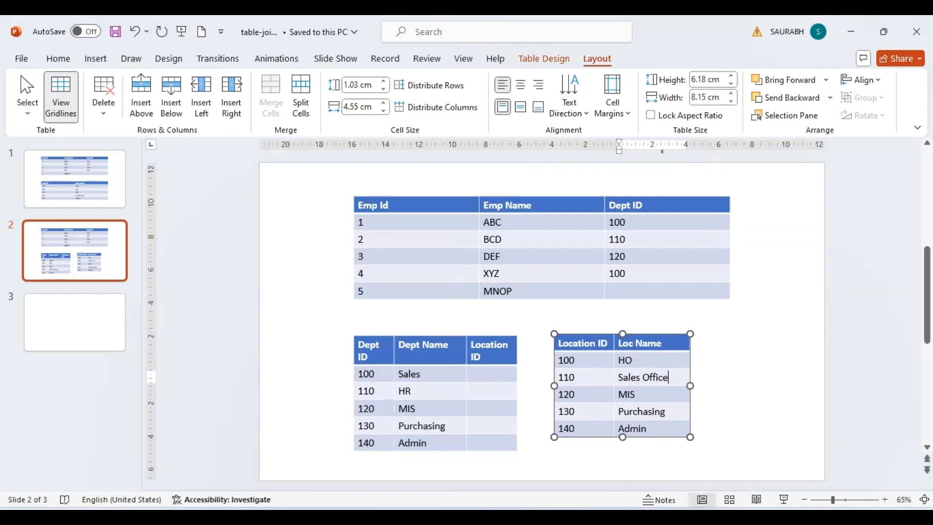
{"action": "key", "text": "Down"}
{"action": "key", "text": "BackSpace"}
{"action": "key", "text": "BackSpace"}
{"action": "key", "text": "BackSpace"}
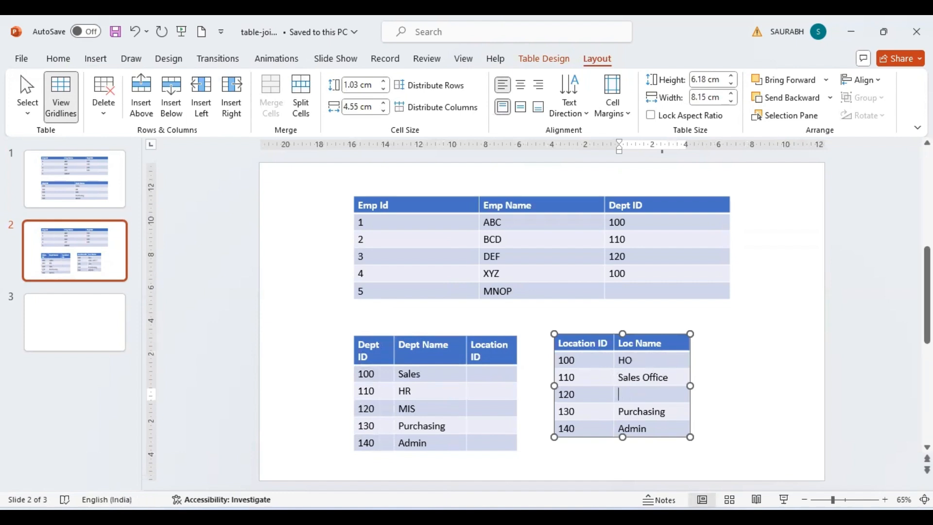
{"action": "type", "text": "Admin Office"}
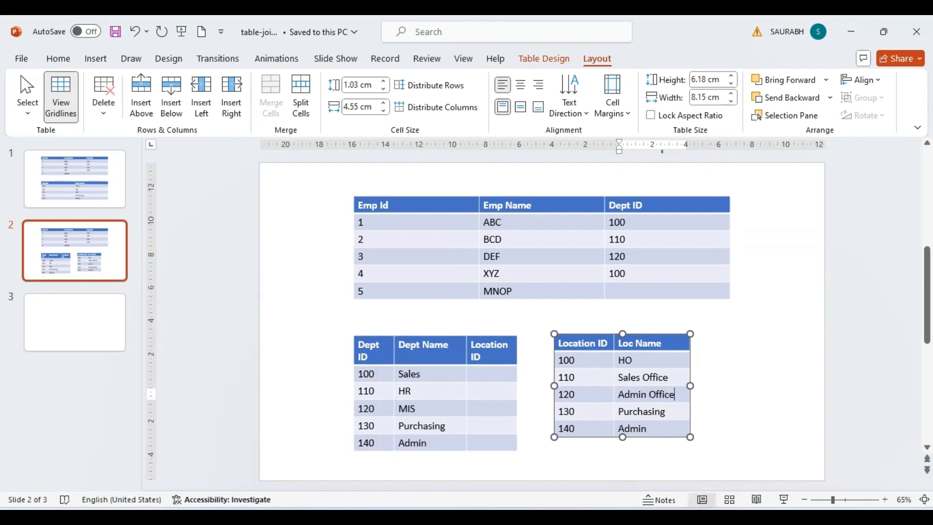
Rename the last two locations Factory and Showroom, and enter 11 as Sales' Location ID.
{"action": "key", "text": "Down"}
{"action": "key", "text": "Right"}
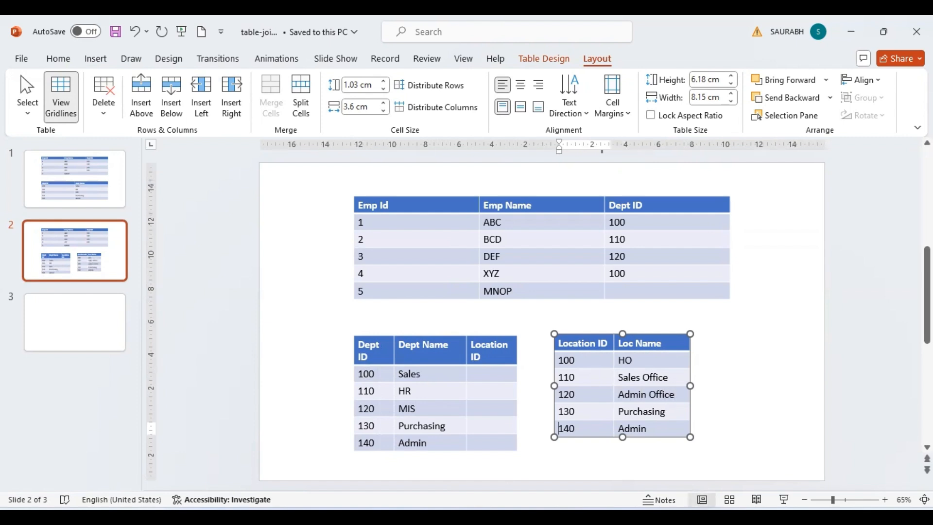
{"action": "key", "text": "Up"}
{"action": "key", "text": "Tab"}
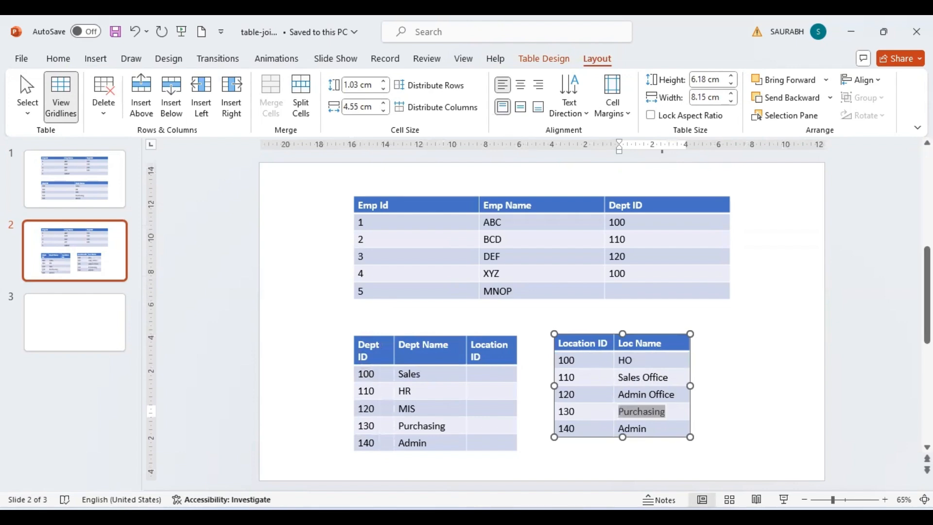
{"action": "type", "text": "Facotry"}
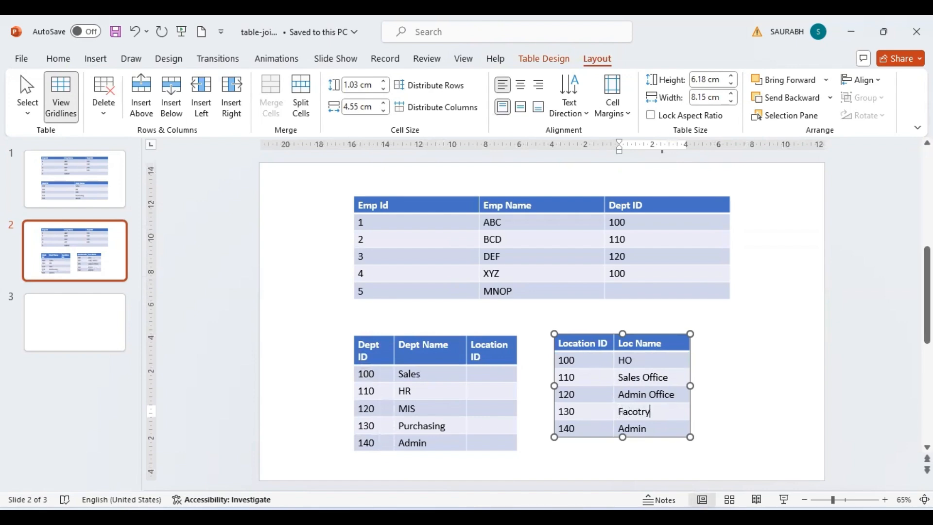
{"action": "key", "text": "BackSpace"}
{"action": "key", "text": "BackSpace"}
{"action": "key", "text": "BackSpace"}
{"action": "key", "text": "BackSpace"}
{"action": "type", "text": "tory"}
{"action": "key", "text": "Down"}
{"action": "key", "text": "BackSpace"}
{"action": "key", "text": "BackSpace"}
{"action": "key", "text": "BackSpace"}
{"action": "key", "text": "BackSpace"}
{"action": "key", "text": "BackSpace"}
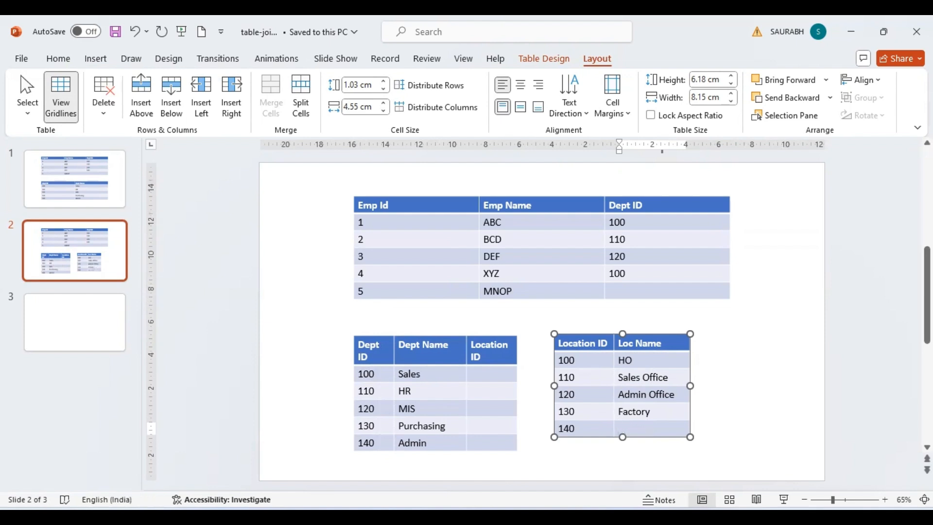
{"action": "type", "text": "Sjpw"}
{"action": "key", "text": "Num_Lock"}
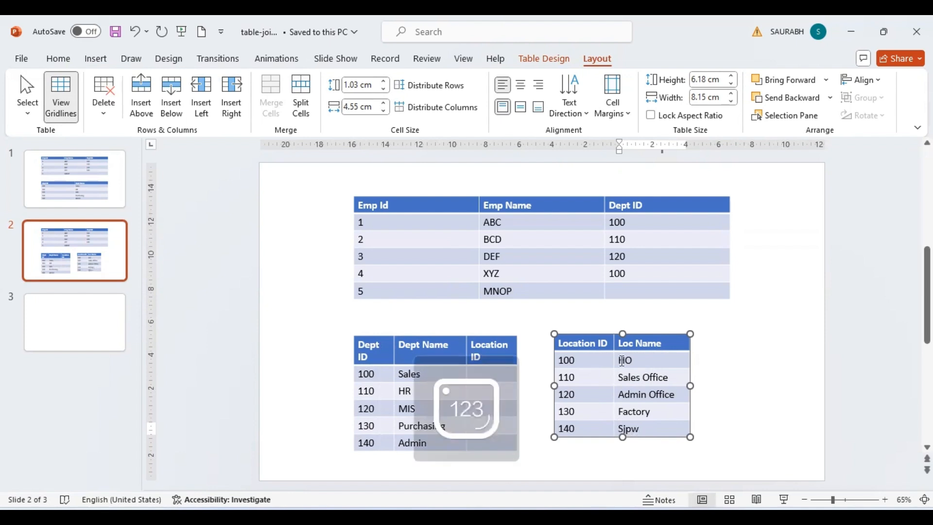
{"action": "key", "text": "BackSpace"}
{"action": "key", "text": "BackSpace"}
{"action": "key", "text": "BackSpace"}
{"action": "key", "text": "BackSpace"}
{"action": "type", "text": "Showroom"}
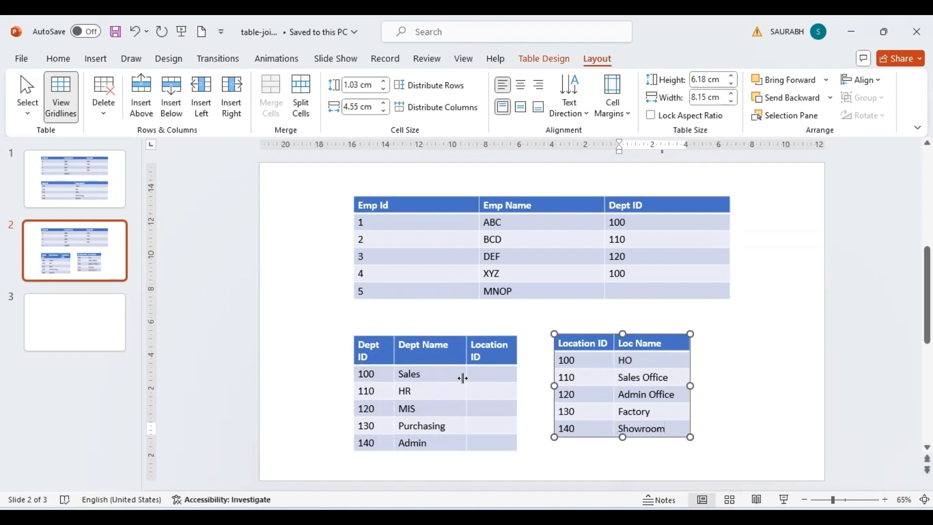
{"action": "left_click", "coordinate": [499, 376]}
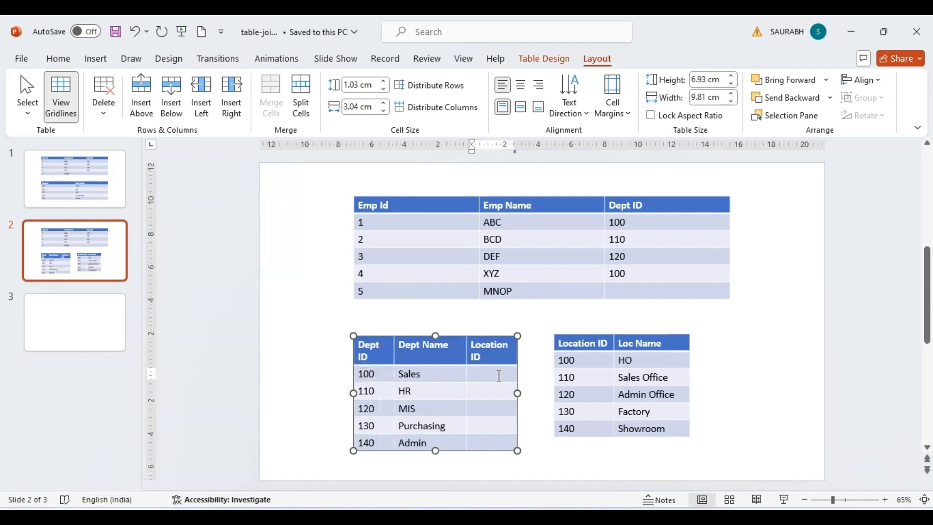
{"action": "type", "text": "11"}
Append a 0 to each Location ID so they read 1000, 1100, 1200, 1300 and 1400.
{"action": "left_click", "coordinate": [576, 377]}
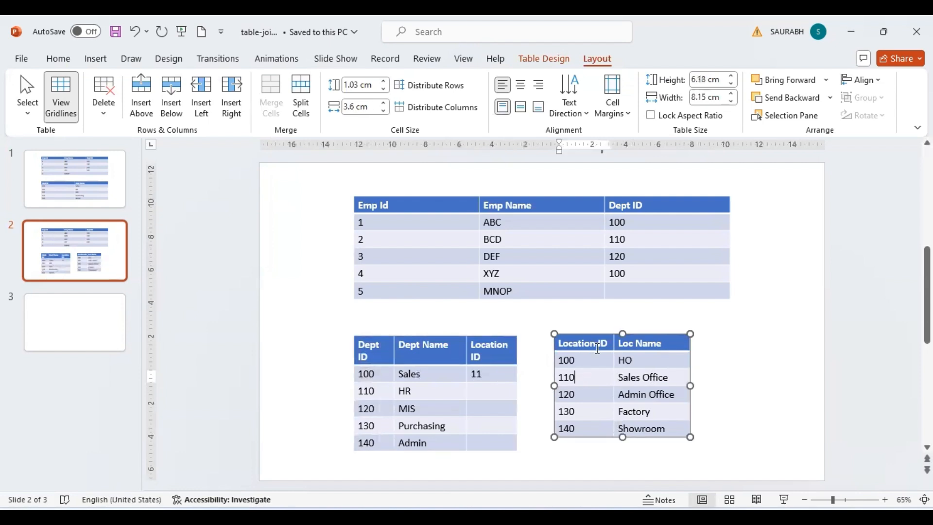
{"action": "left_click", "coordinate": [595, 358]}
{"action": "type", "text": "0"}
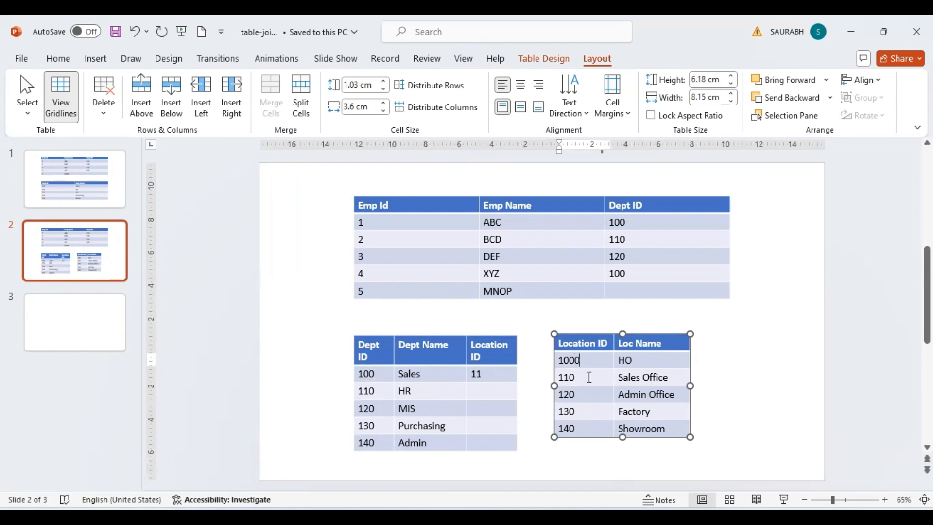
{"action": "left_click", "coordinate": [591, 377]}
{"action": "type", "text": "0"}
{"action": "left_click", "coordinate": [586, 393]}
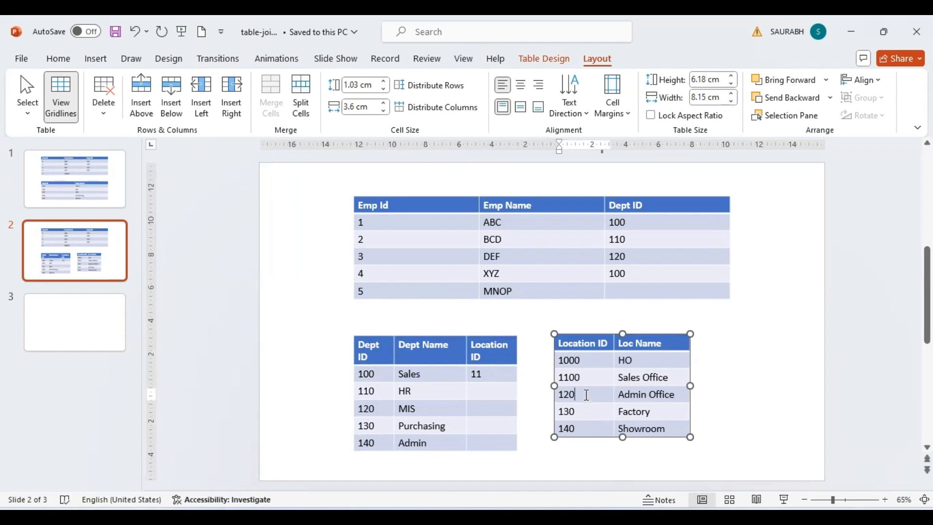
{"action": "type", "text": "0"}
{"action": "left_click", "coordinate": [584, 417]}
{"action": "type", "text": "0"}
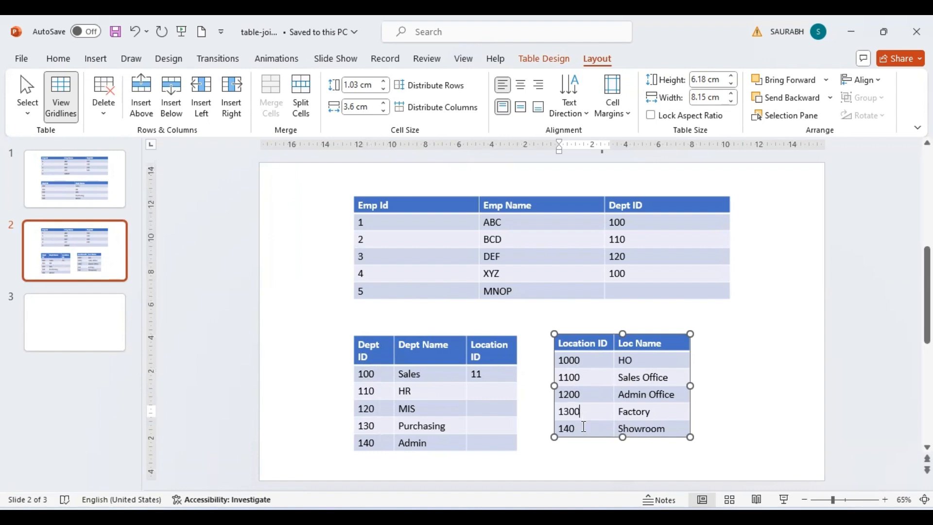
{"action": "left_click", "coordinate": [583, 426]}
{"action": "type", "text": "0"}
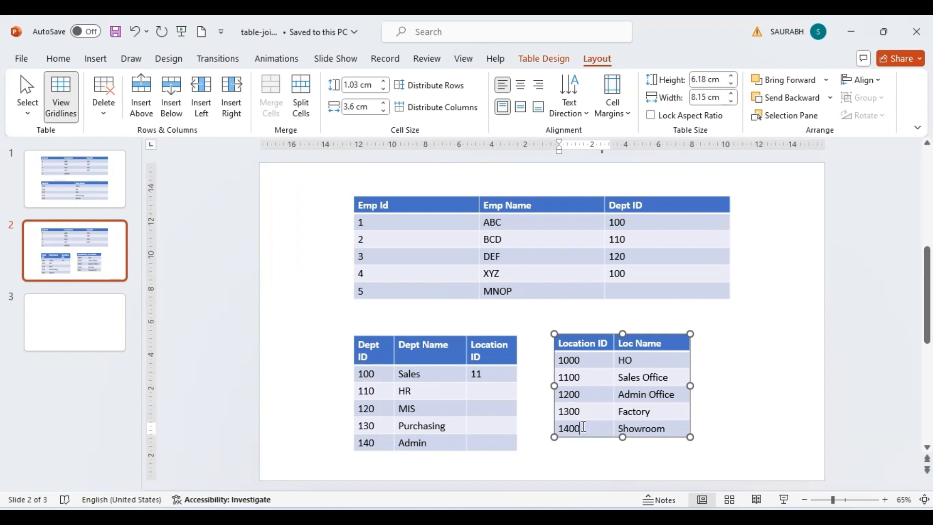
Fill the Dept table's Location ID column with 1100, 1000, 1200, 1400 and 1200.
{"action": "left_click", "coordinate": [487, 375]}
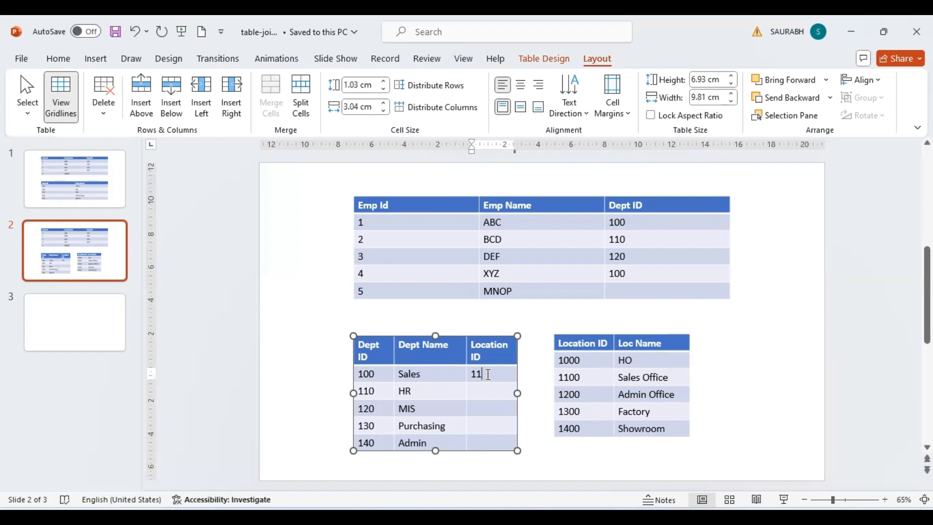
{"action": "type", "text": "00"}
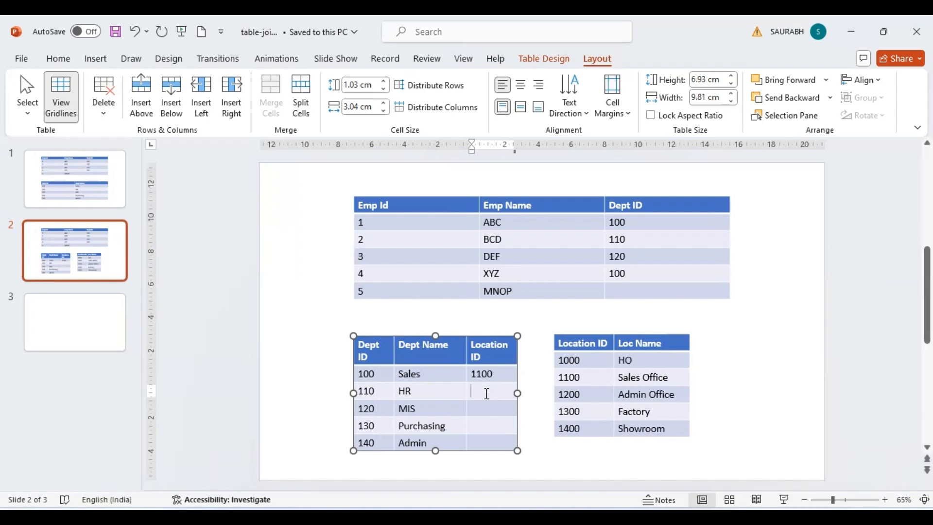
{"action": "type", "text": "1000"}
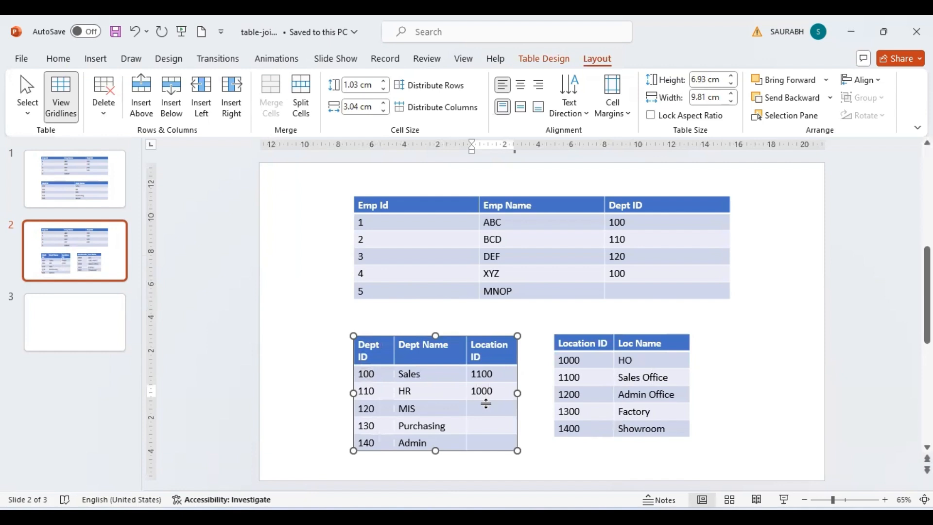
{"action": "left_click", "coordinate": [491, 411]}
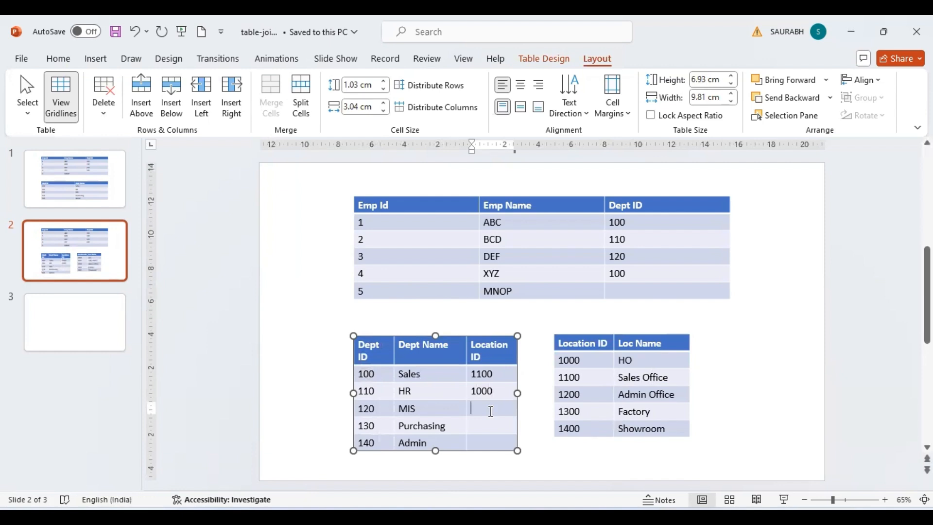
{"action": "type", "text": "1200"}
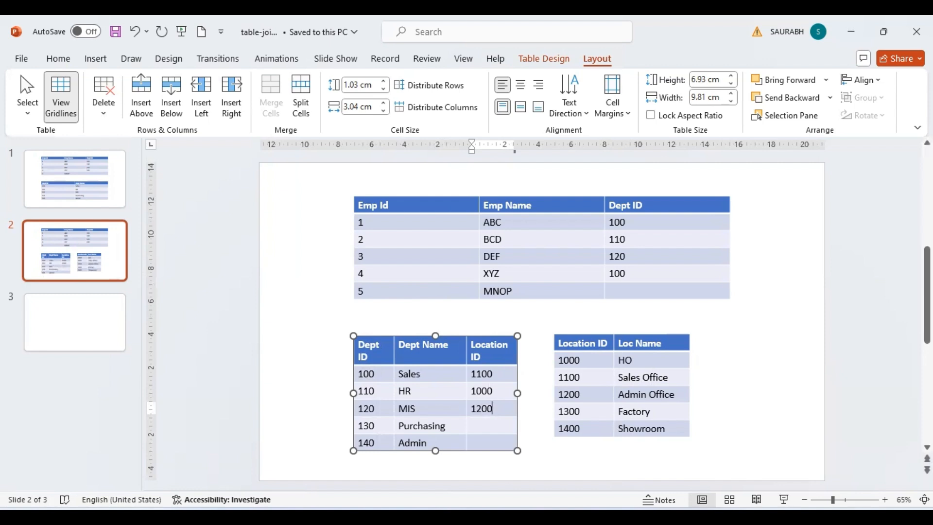
{"action": "left_click", "coordinate": [496, 428]}
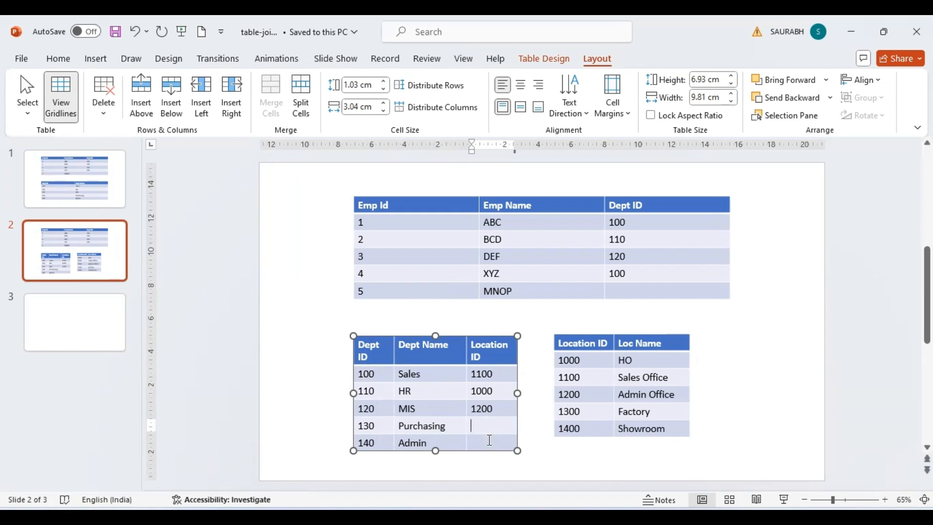
{"action": "left_click", "coordinate": [489, 440]}
{"action": "type", "text": "12"}
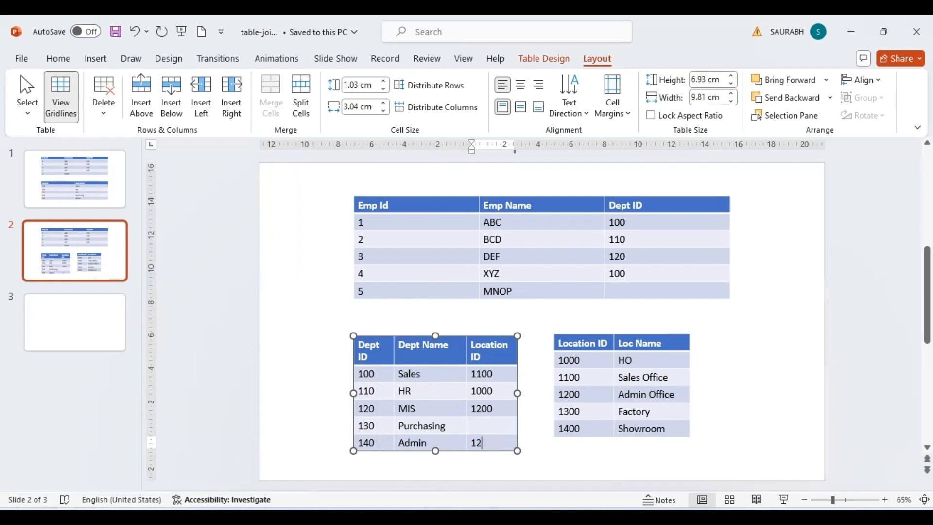
{"action": "type", "text": "00"}
{"action": "left_click", "coordinate": [493, 423]}
{"action": "type", "text": "100"}
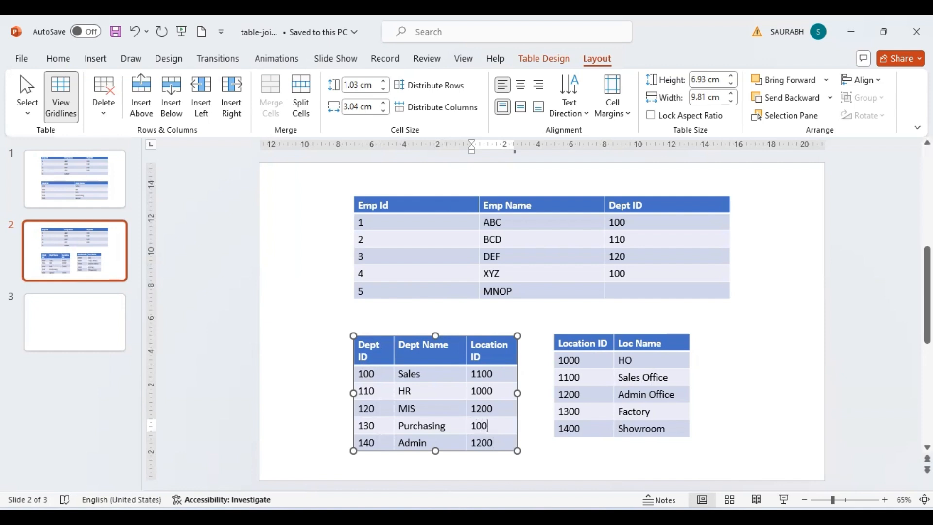
{"action": "key", "text": "BackSpace"}
{"action": "key", "text": "BackSpace"}
{"action": "type", "text": "400"}
{"action": "left_click", "coordinate": [764, 372]}
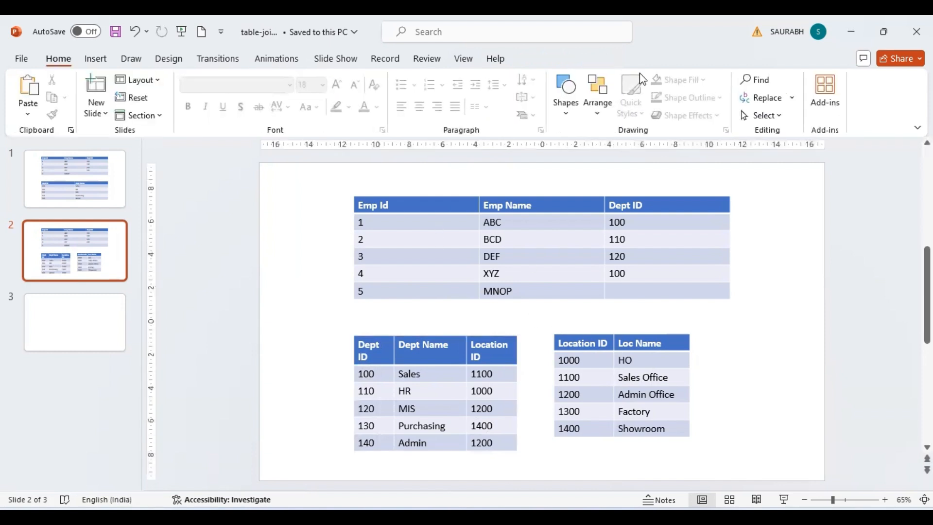
Add a 'Primary Key' text box above the Location table and place copies above the Dept and Emp tables.
{"action": "left_click", "coordinate": [566, 115]}
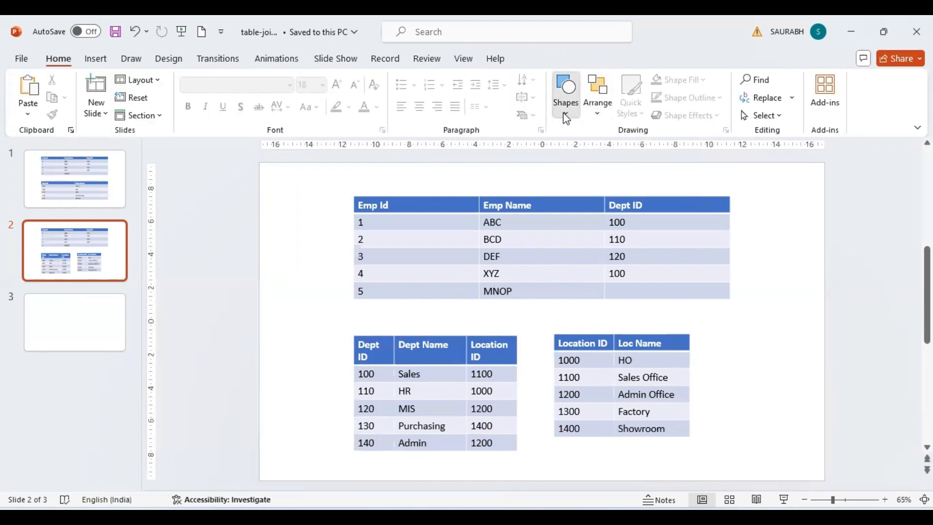
{"action": "left_click", "coordinate": [558, 147]}
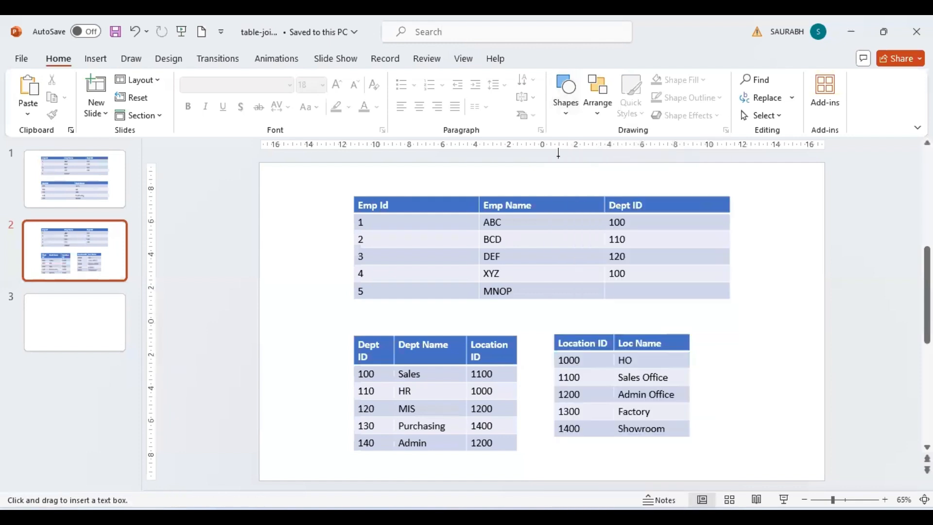
{"action": "left_click_drag", "start_coordinate": [553, 317], "coordinate": [617, 327]}
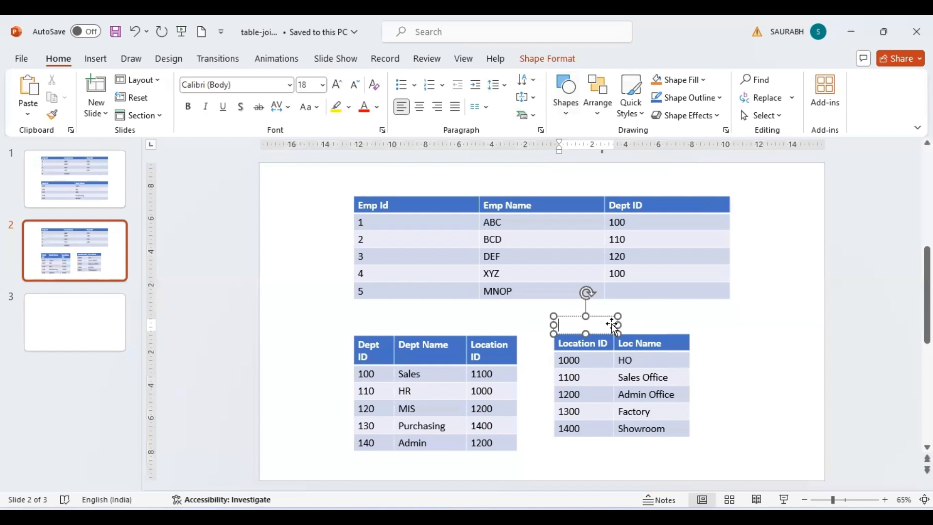
{"action": "type", "text": "Primary "}
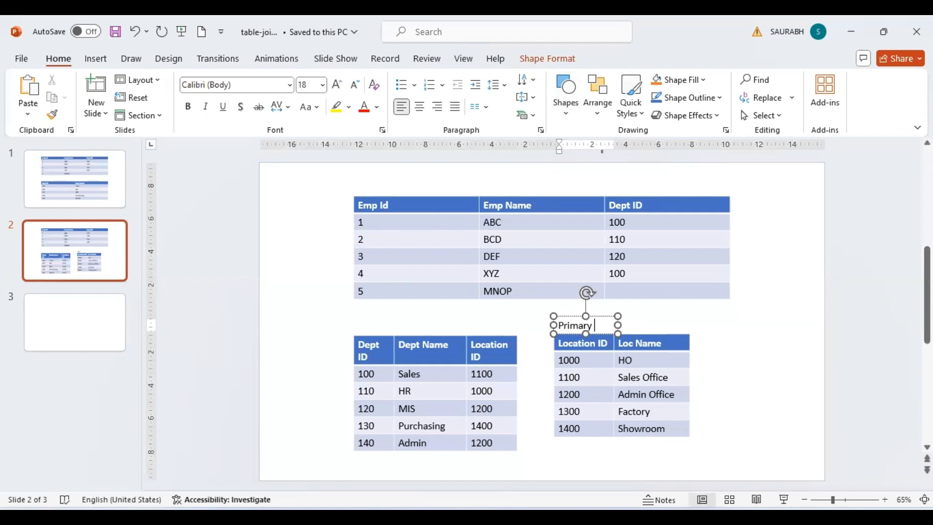
{"action": "type", "text": "Key"}
{"action": "left_click", "coordinate": [572, 317]}
{"action": "left_click_drag", "start_coordinate": [572, 317], "coordinate": [378, 171]}
{"action": "left_click", "coordinate": [449, 180]}
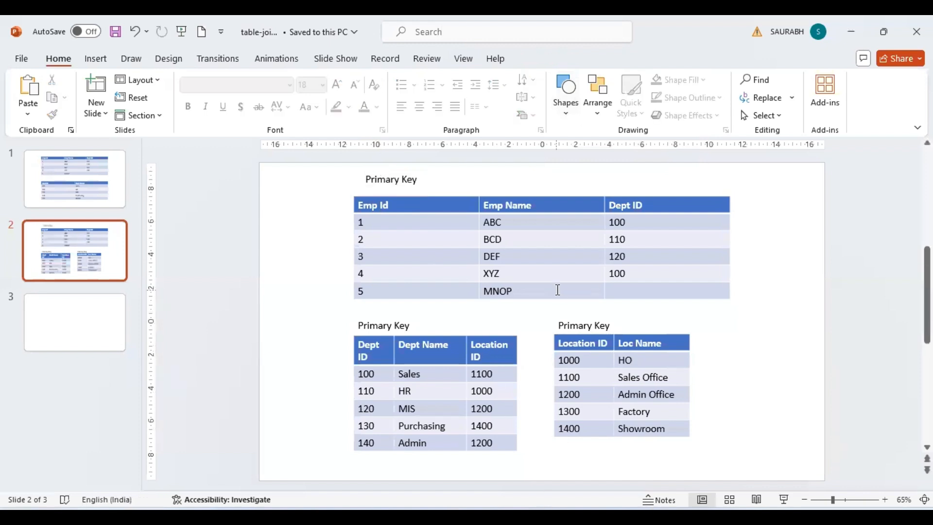
Copy a label above the Emp table's Dept ID as 'Foreign Key', and another above the Dept table's Location ID.
{"action": "left_click", "coordinate": [389, 172]}
{"action": "left_click_drag", "start_coordinate": [389, 171], "coordinate": [634, 182]}
{"action": "double_click", "coordinate": [633, 187]}
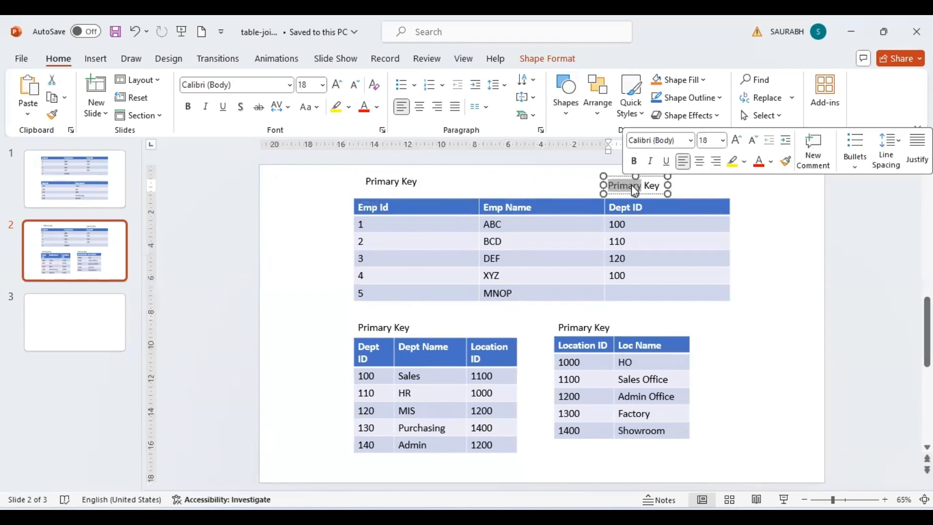
{"action": "type", "text": "Uniqu"}
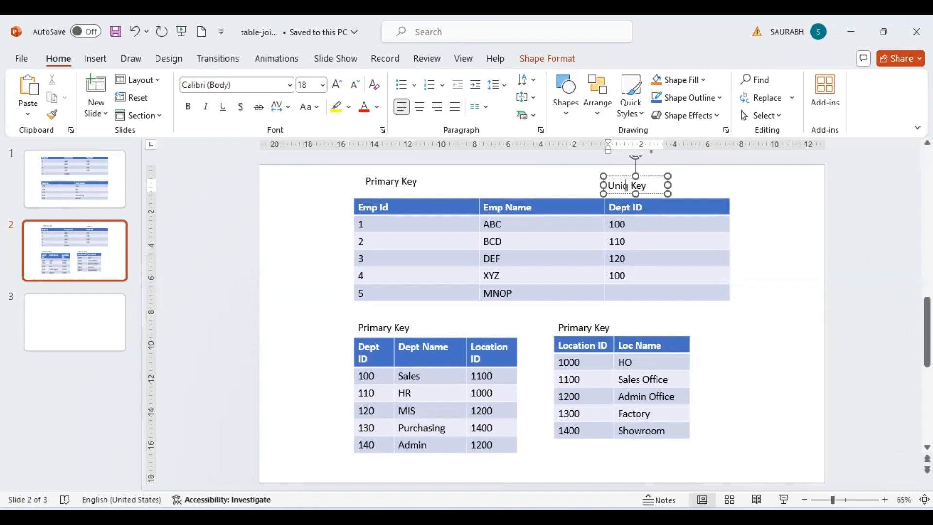
{"action": "key", "text": "BackSpace"}
{"action": "key", "text": "BackSpace"}
{"action": "key", "text": "BackSpace"}
{"action": "key", "text": "BackSpace"}
{"action": "key", "text": "BackSpace"}
{"action": "type", "text": "Foreign"}
{"action": "left_click_drag", "start_coordinate": [656, 178], "coordinate": [518, 313]}
{"action": "left_click", "coordinate": [783, 329]}
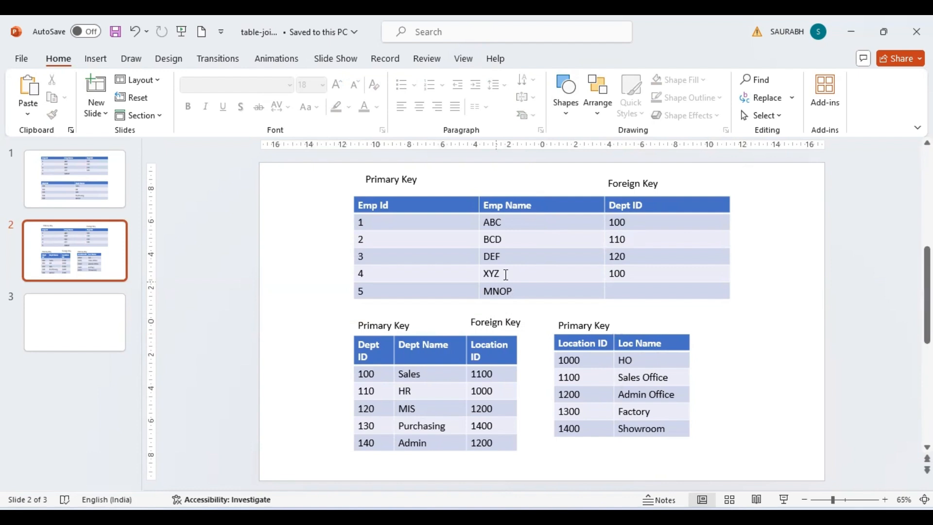
Click into the Emp table's cells and then the Dept table's Location ID values.
{"action": "left_click", "coordinate": [403, 210]}
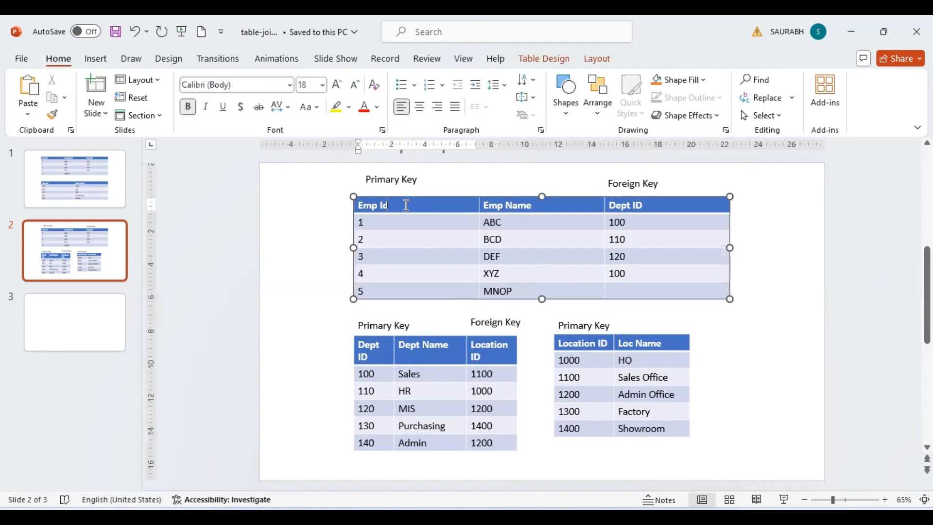
{"action": "left_click", "coordinate": [522, 224]}
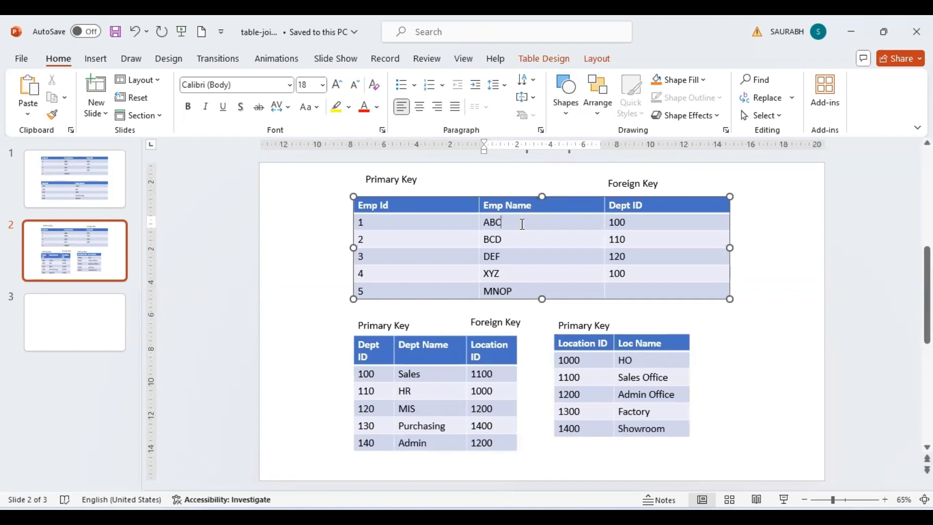
{"action": "double_click", "coordinate": [631, 217]}
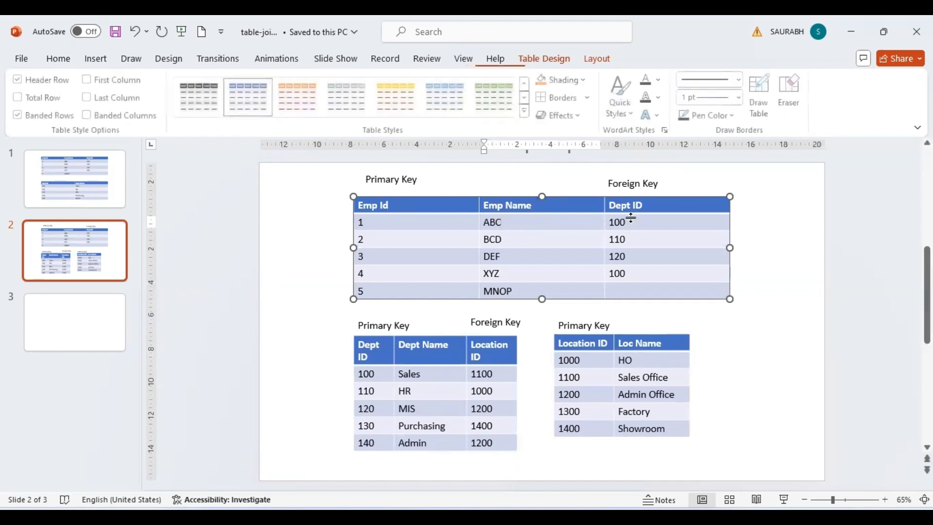
{"action": "left_click", "coordinate": [486, 372]}
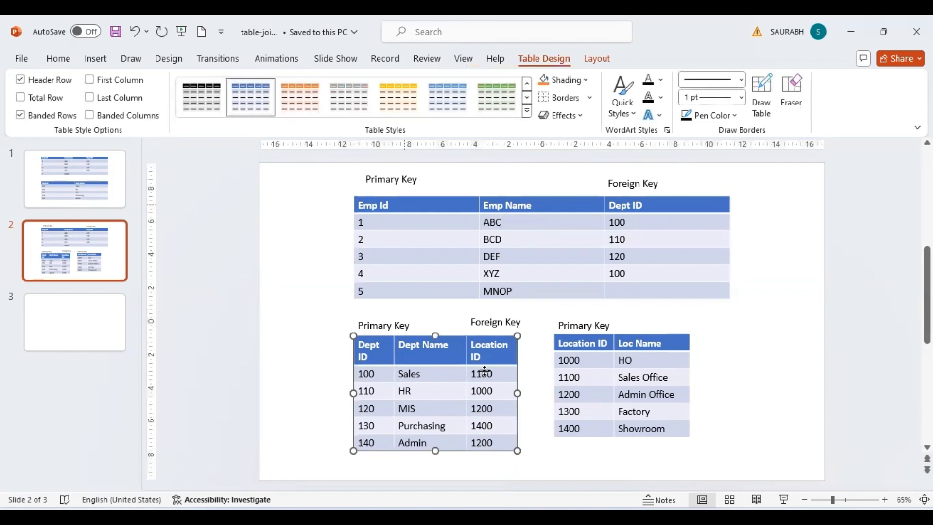
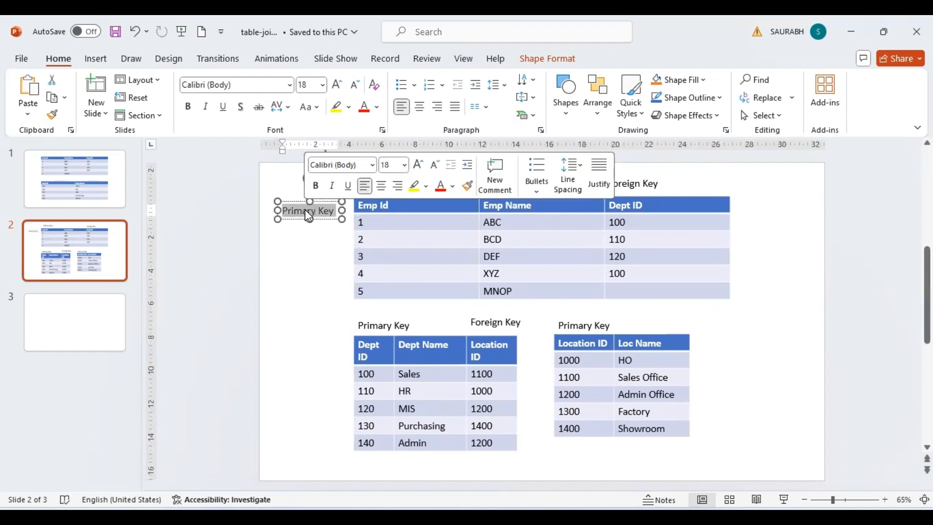
Label the first table 'Table1' and copy that label beside the department table as 'Table2'.
{"action": "type", "text": "Table"}
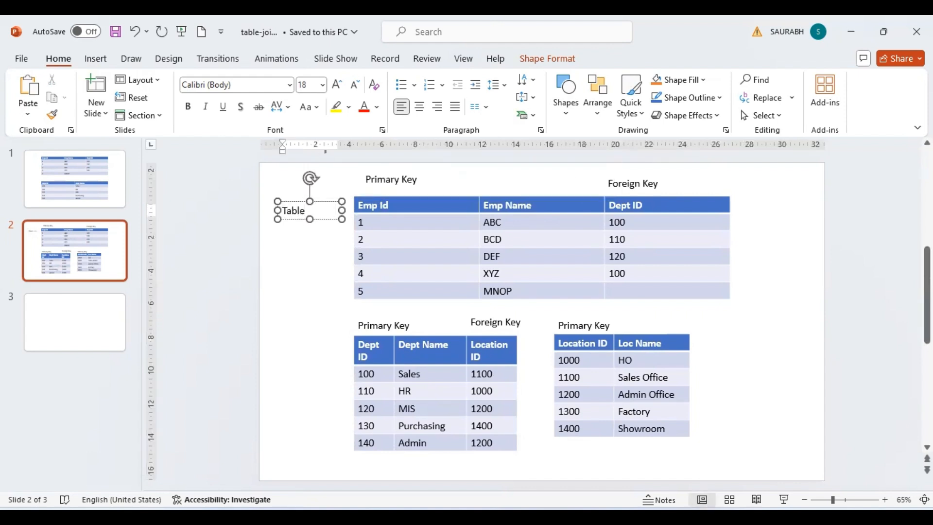
{"action": "type", "text": "1"}
{"action": "left_click", "coordinate": [306, 242]}
{"action": "left_click", "coordinate": [308, 211]}
{"action": "left_click_drag", "start_coordinate": [298, 204], "coordinate": [308, 334]}
{"action": "double_click", "coordinate": [313, 342]}
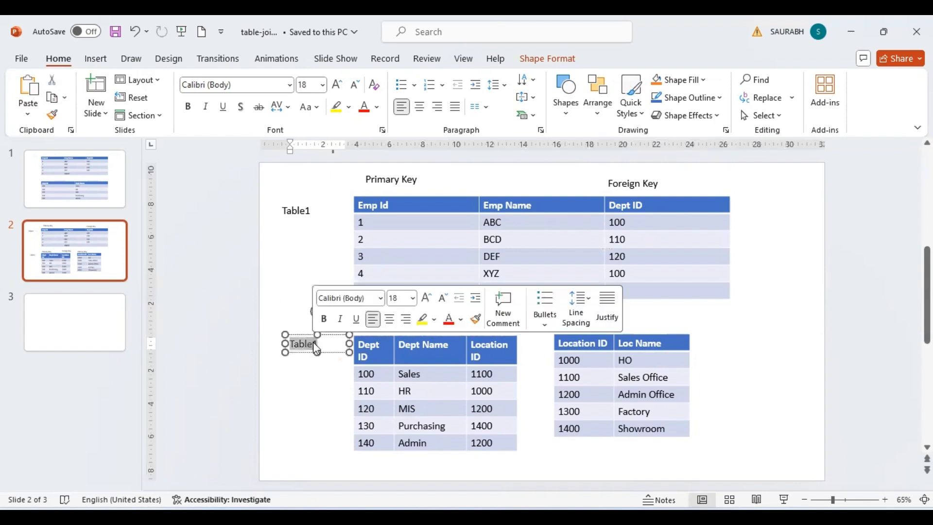
{"action": "left_click", "coordinate": [315, 345]}
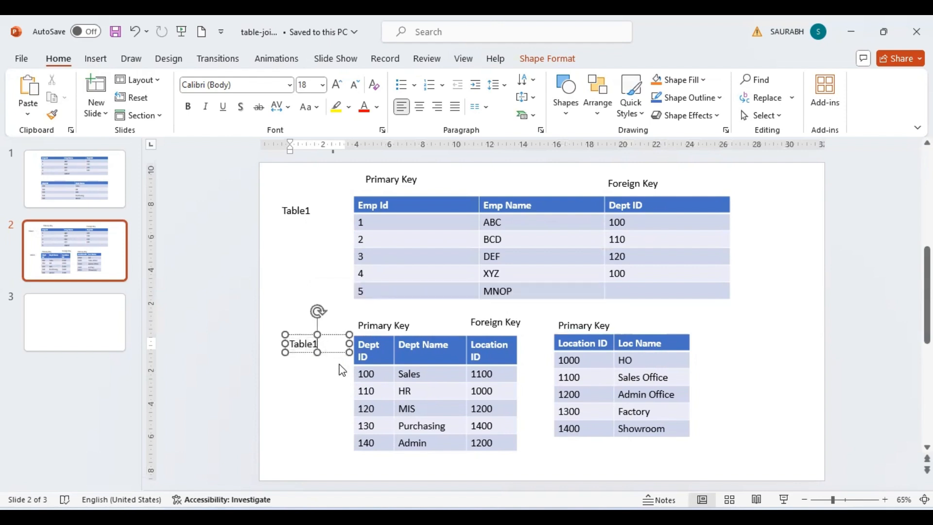
{"action": "key", "text": "BackSpace"}
{"action": "type", "text": "2"}
Add a 'Table3' label beside the location table and save the presentation.
{"action": "left_click_drag", "start_coordinate": [291, 333], "coordinate": [706, 336]}
{"action": "left_click", "coordinate": [729, 363]}
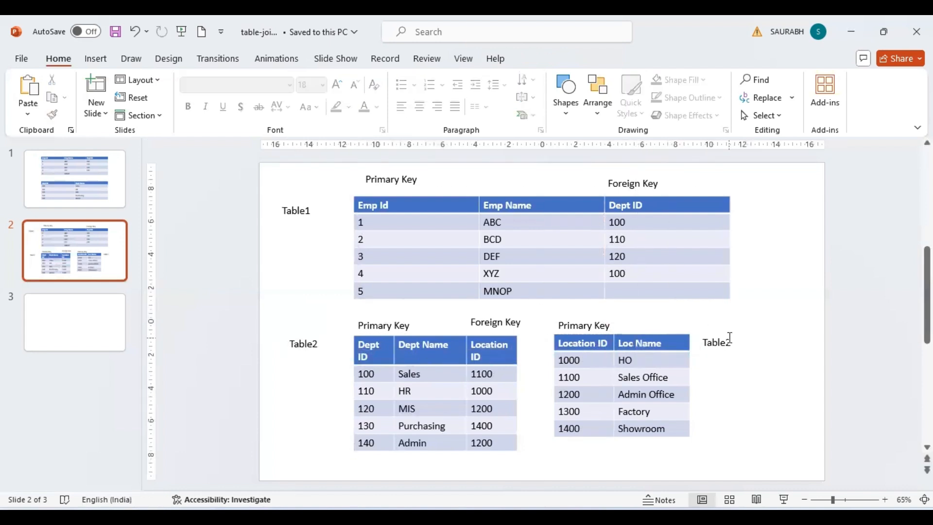
{"action": "left_click", "coordinate": [729, 337]}
{"action": "key", "text": "BackSpace"}
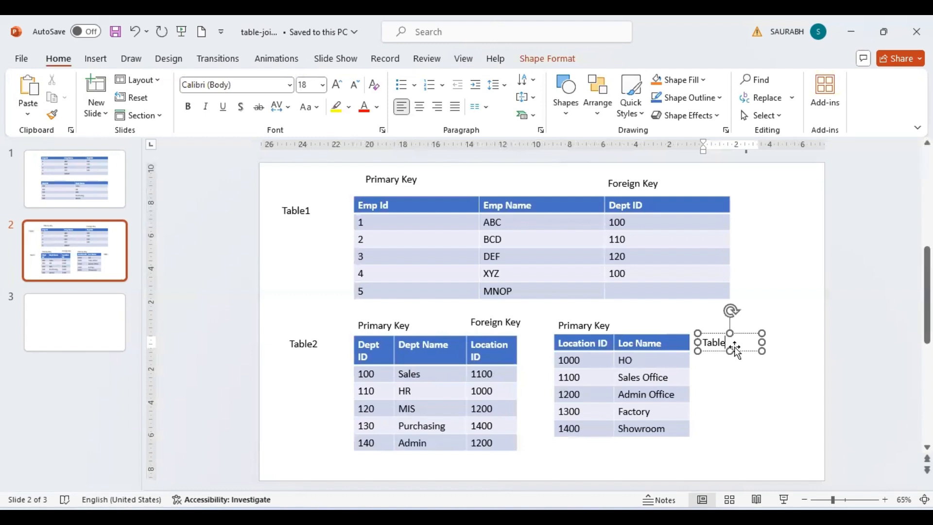
{"action": "type", "text": "3"}
{"action": "left_click", "coordinate": [806, 281]}
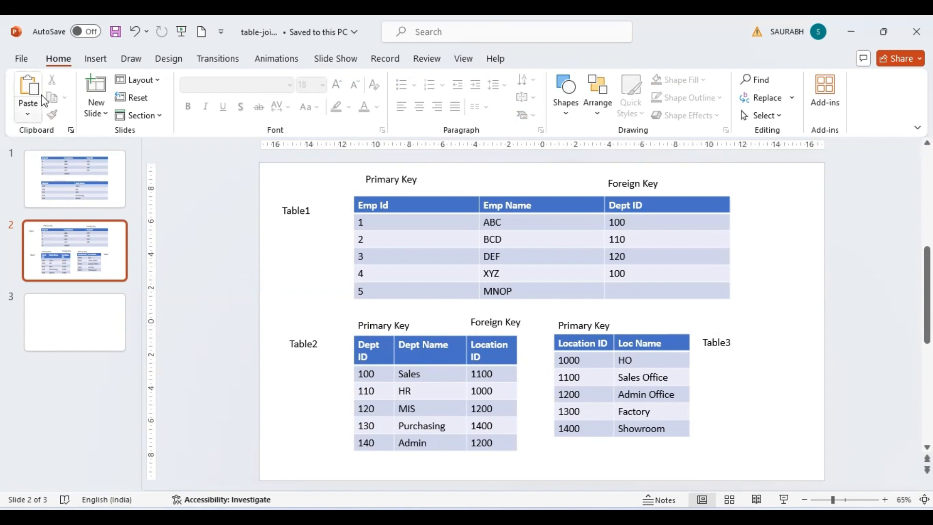
{"action": "left_click", "coordinate": [115, 32]}
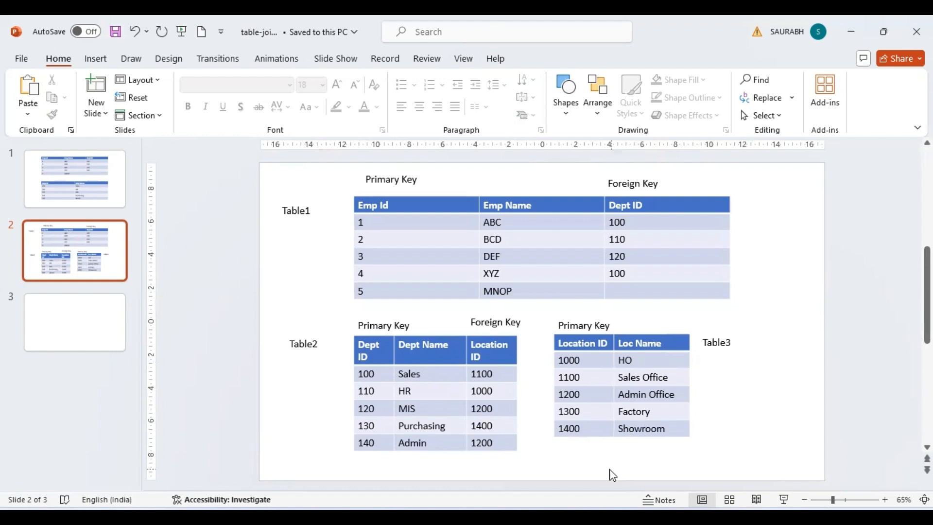
{"action": "mouse_move", "coordinate": [537, 465]}
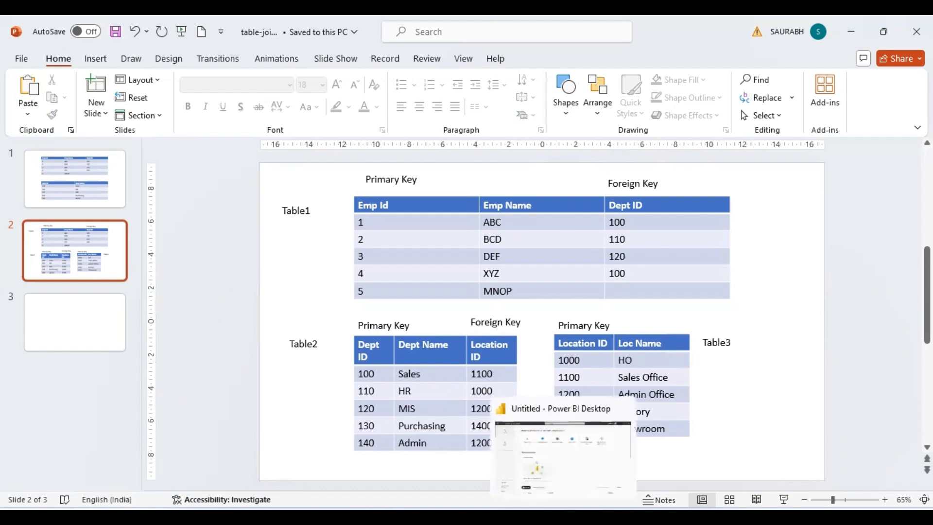
Switch to Power BI Desktop and start a blank report, ending on its empty canvas.
{"action": "left_click", "coordinate": [537, 465]}
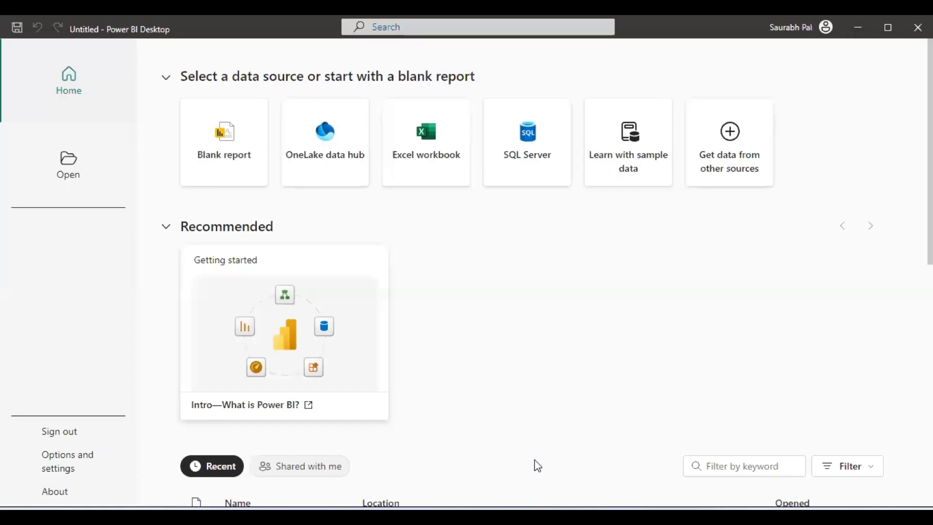
{"action": "left_click", "coordinate": [227, 163]}
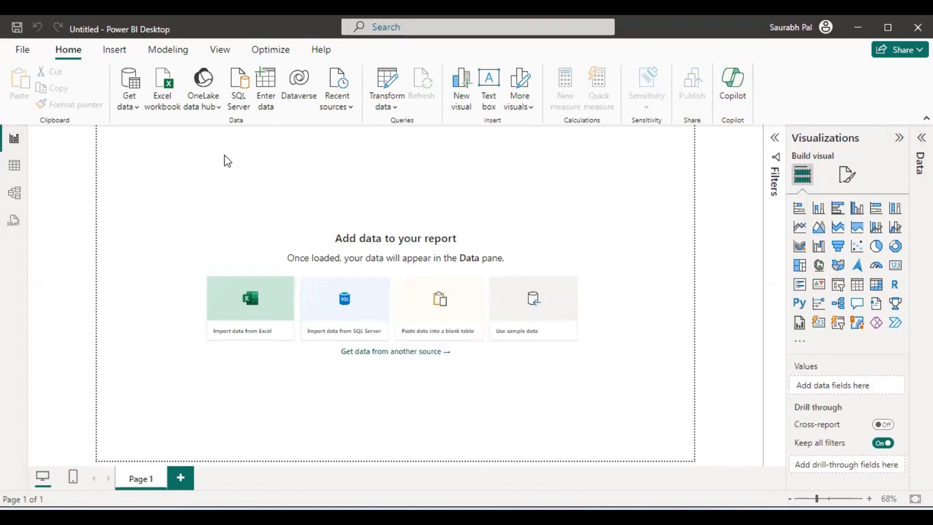
{"action": "left_click", "coordinate": [23, 50]}
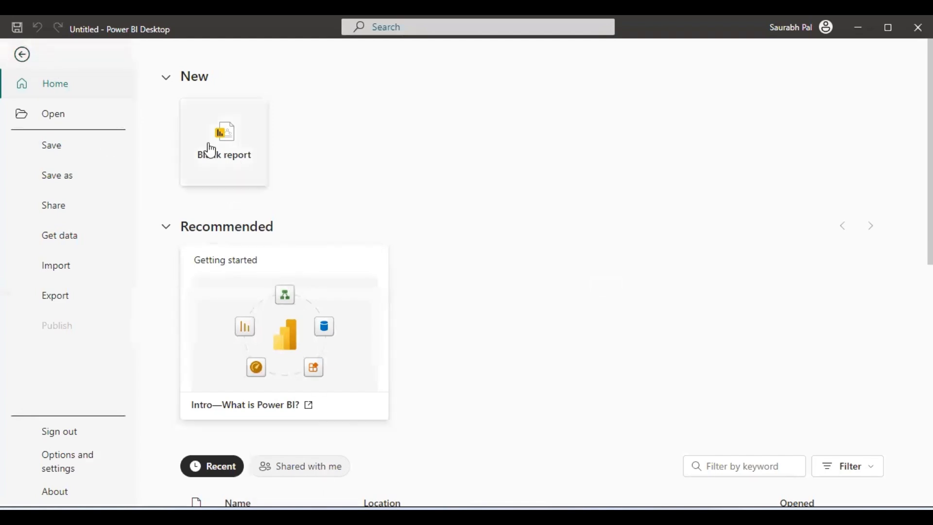
{"action": "left_click", "coordinate": [20, 54]}
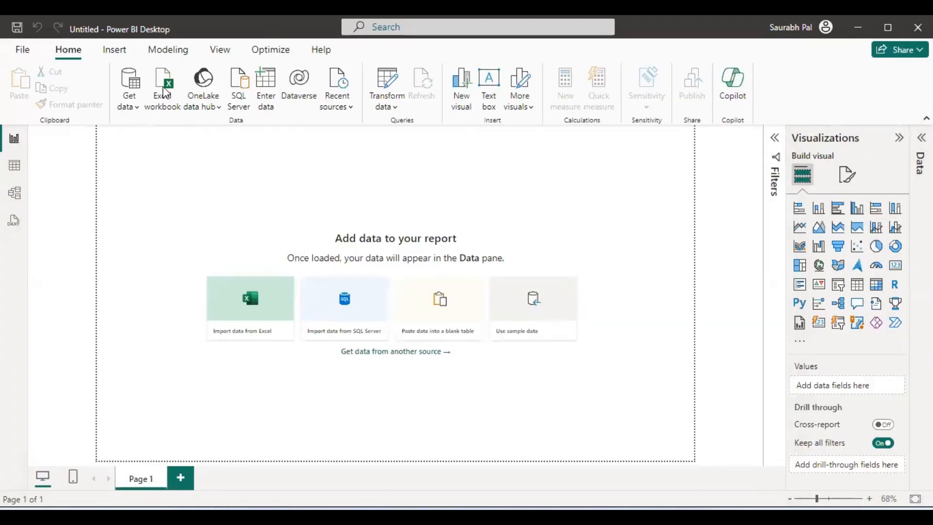
Connect to Products.xlsx in the 9-Power Query > Append folder as an Excel workbook.
{"action": "left_click", "coordinate": [165, 93]}
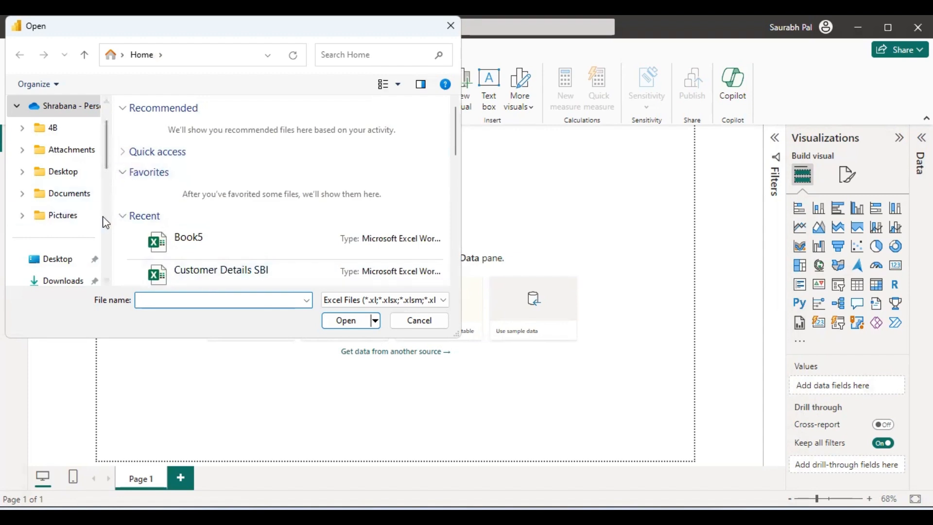
{"action": "scroll", "coordinate": [106, 219], "scroll_direction": "down", "scroll_amount": 3}
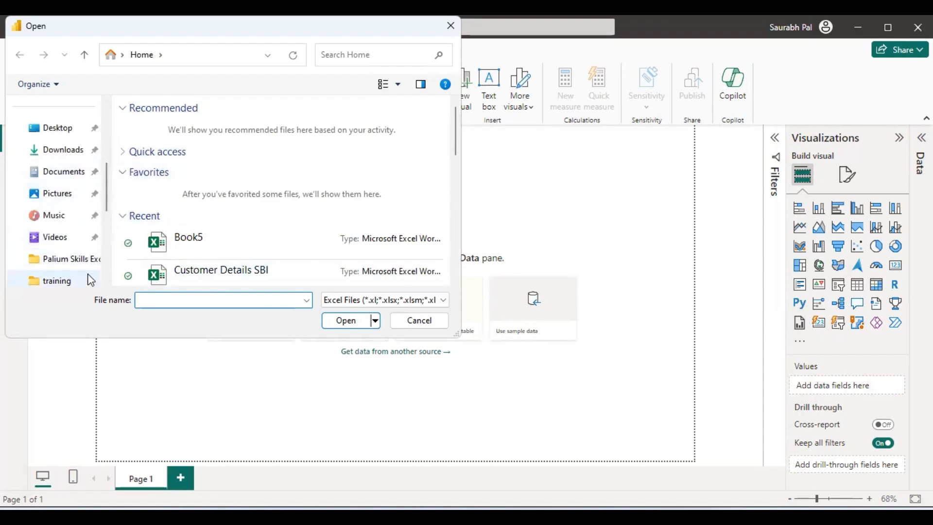
{"action": "scroll", "coordinate": [106, 265], "scroll_direction": "down", "scroll_amount": 2}
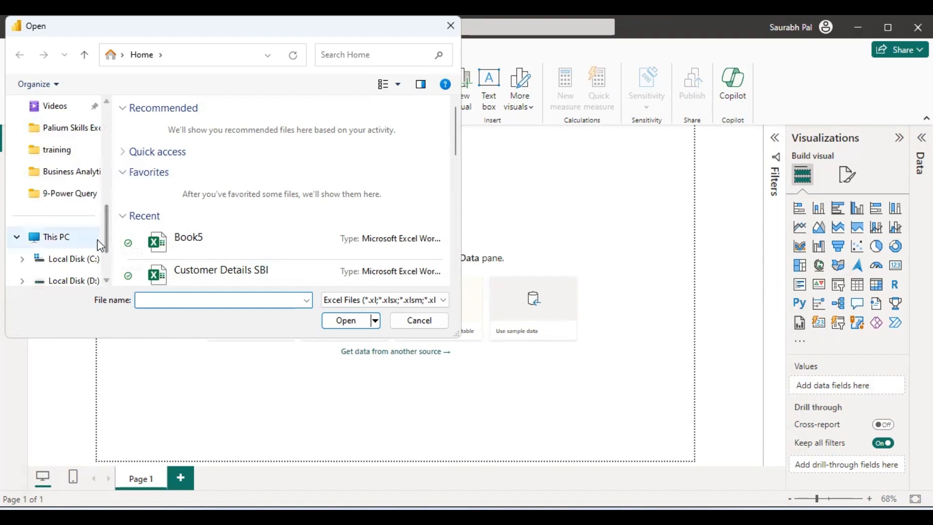
{"action": "left_click", "coordinate": [82, 196]}
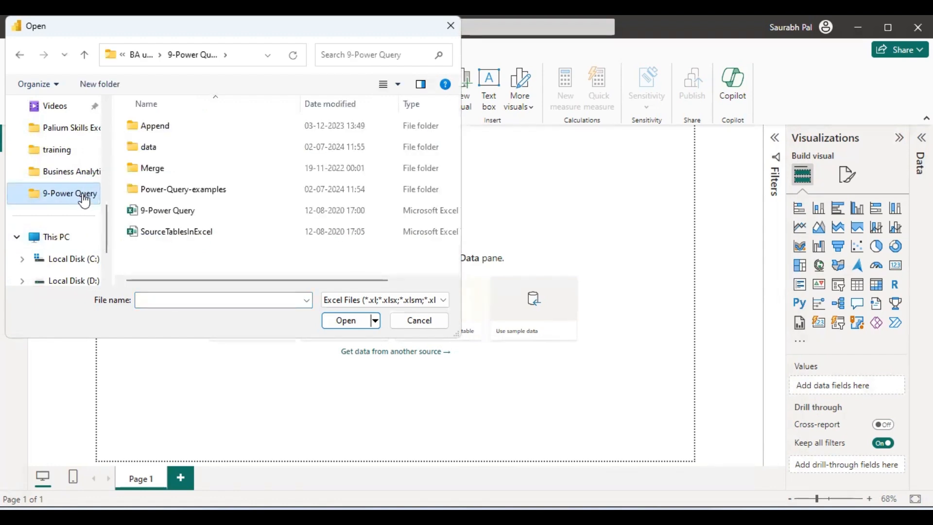
{"action": "double_click", "coordinate": [201, 131]}
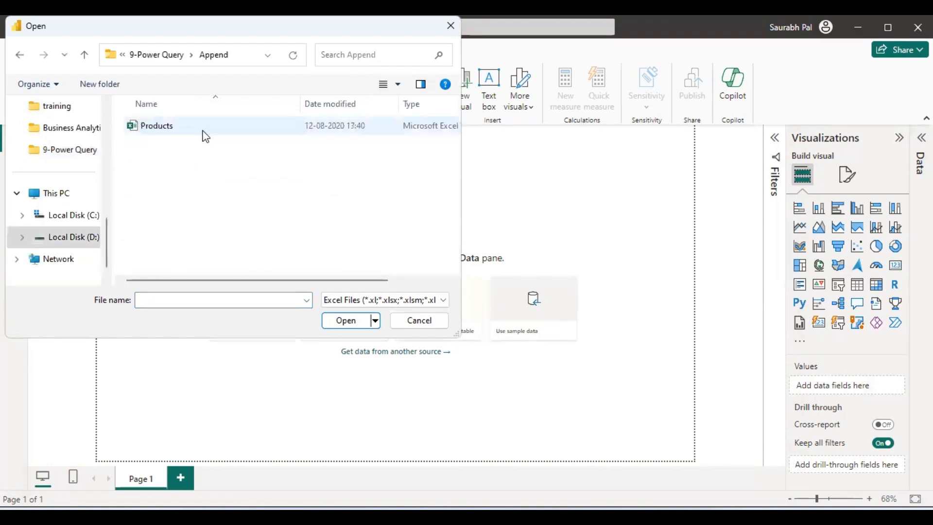
{"action": "left_click", "coordinate": [218, 133]}
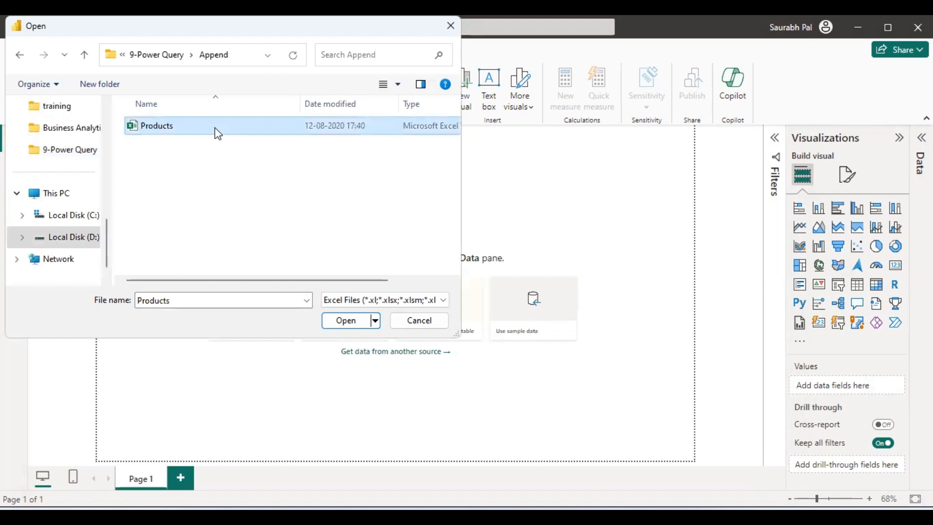
{"action": "double_click", "coordinate": [218, 133]}
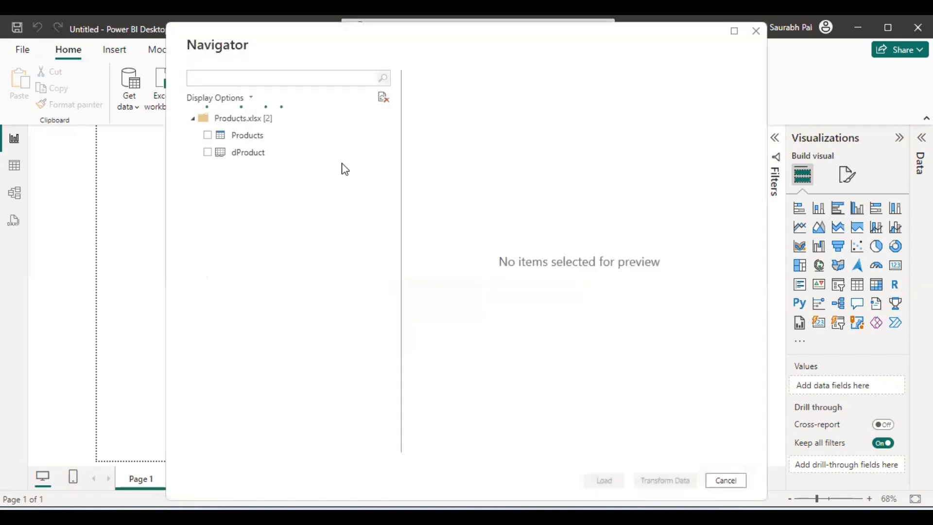
Compare the Products and dProduct previews, each holding 12 products with ProductID, Products and Price.
{"action": "left_click", "coordinate": [254, 141]}
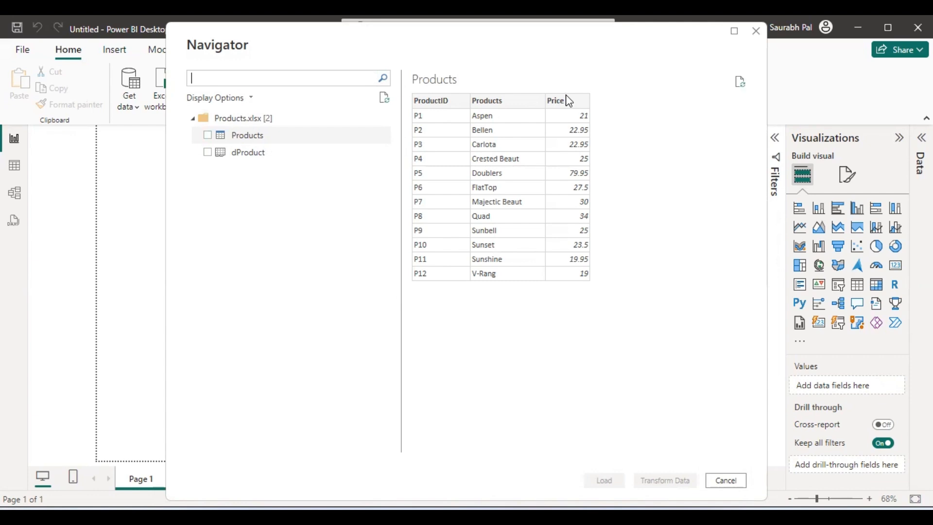
{"action": "left_click", "coordinate": [263, 153]}
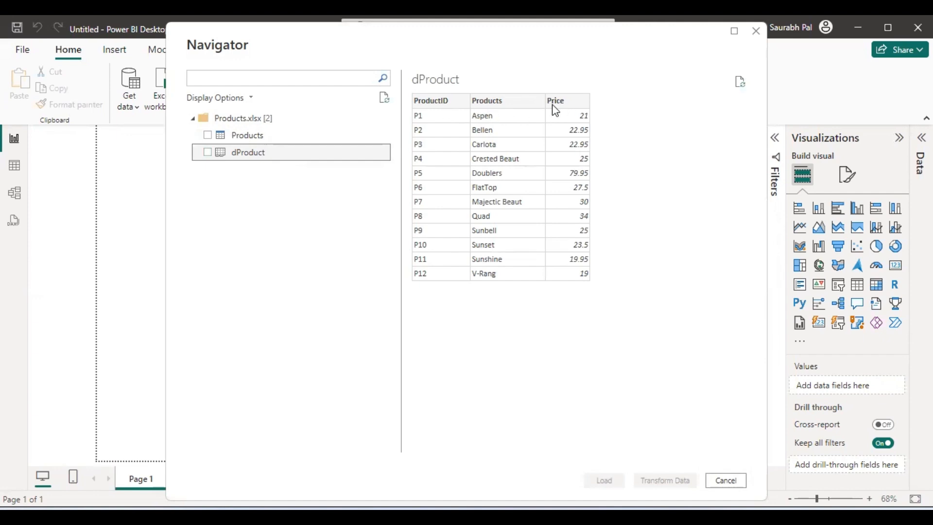
{"action": "left_click", "coordinate": [293, 137]}
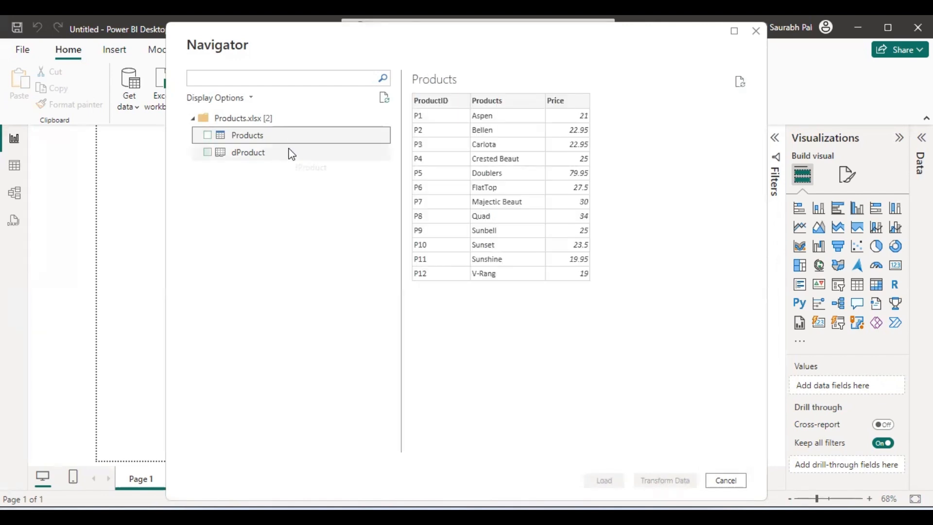
{"action": "left_click", "coordinate": [287, 154]}
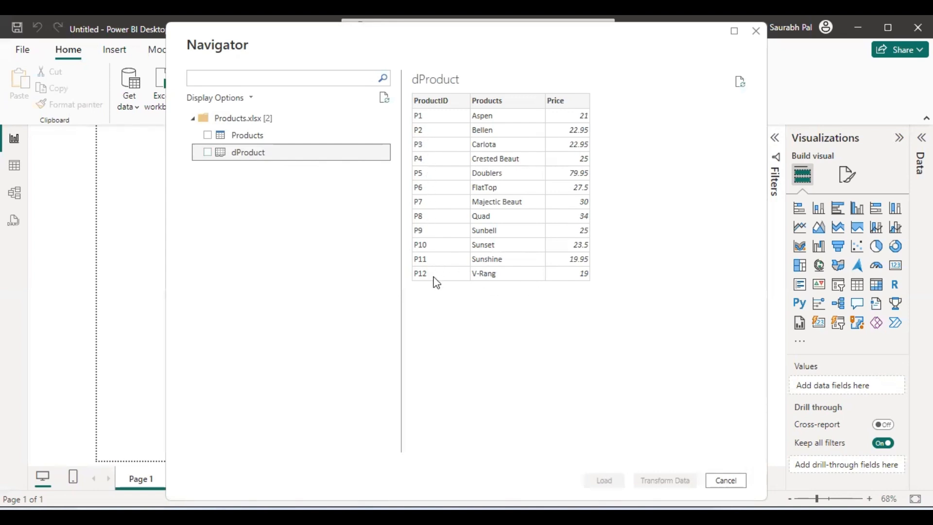
{"action": "left_click", "coordinate": [265, 138]}
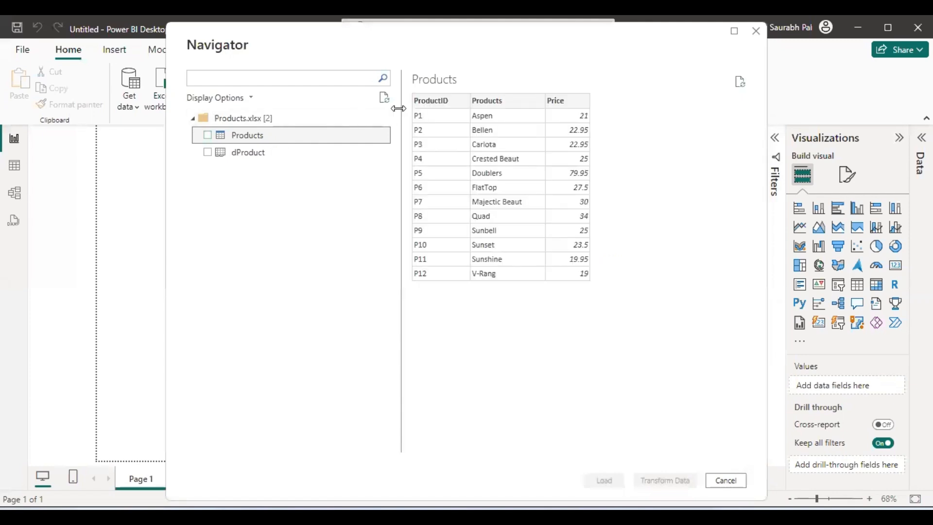
{"action": "left_click", "coordinate": [255, 156]}
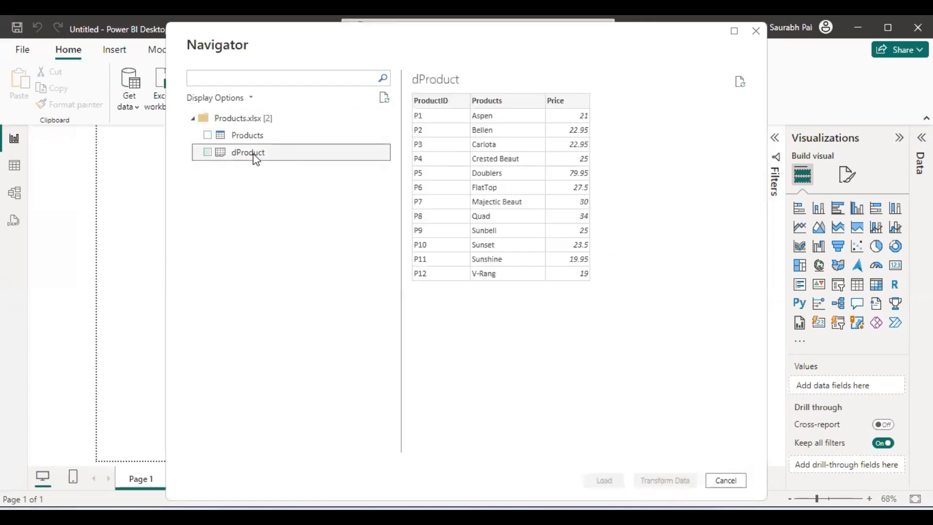
{"action": "left_click", "coordinate": [260, 138]}
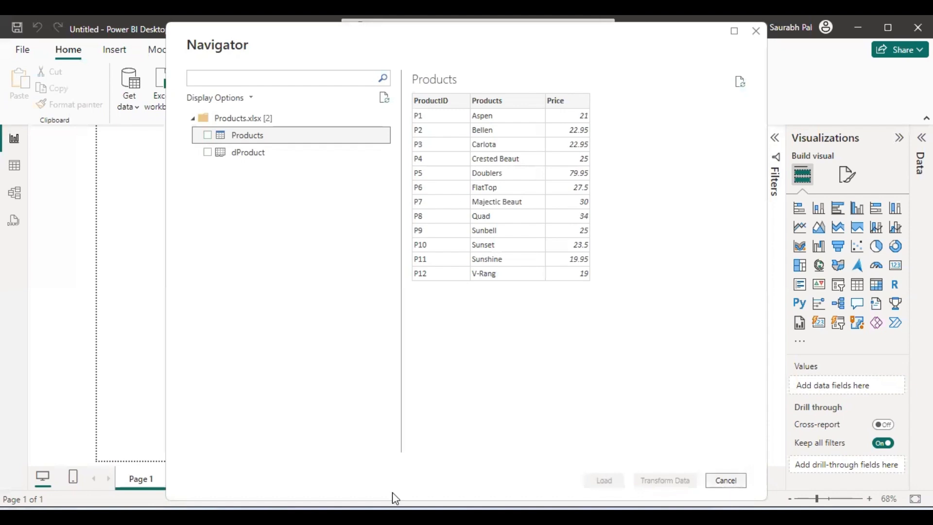
{"action": "mouse_move", "coordinate": [340, 515]}
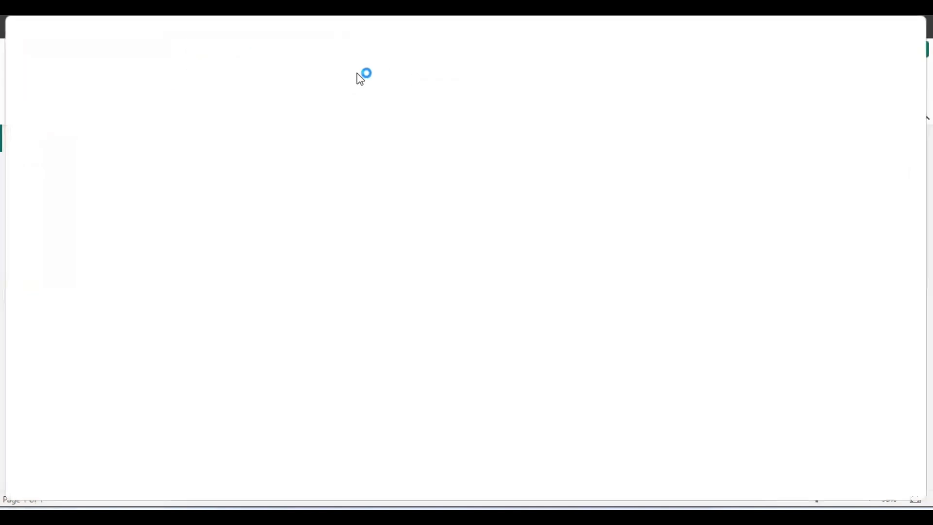
Open File Explorer and browse through 9-Power Query > Power-Query-examples > datasets into CSV.
{"action": "mouse_move", "coordinate": [233, 516]}
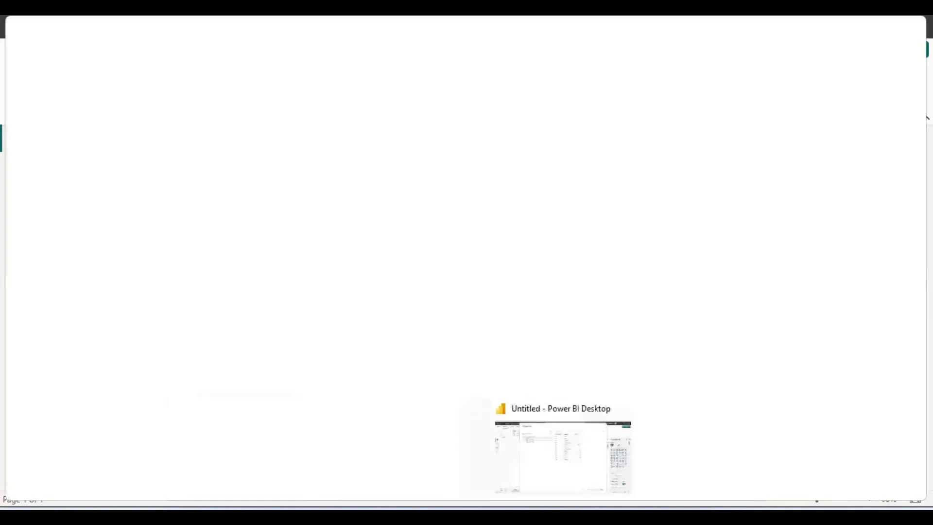
{"action": "left_click", "coordinate": [564, 516]}
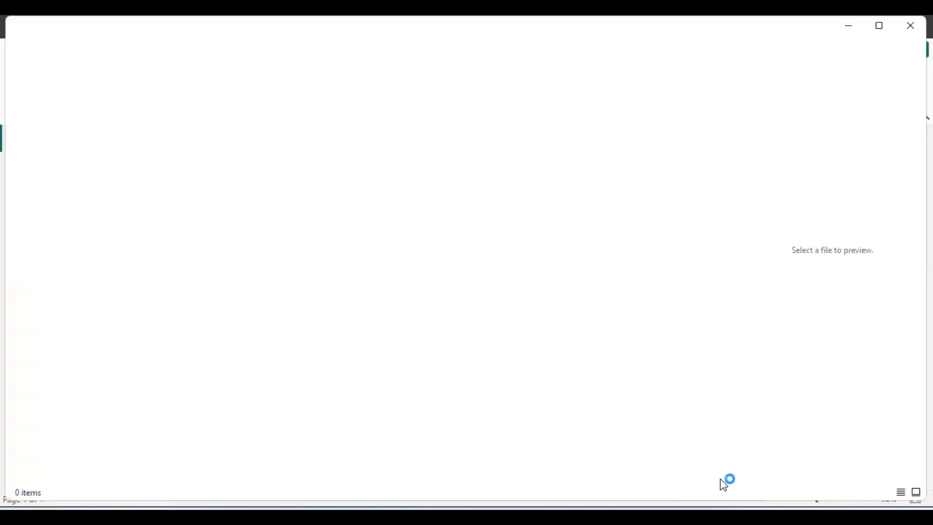
{"action": "mouse_move", "coordinate": [563, 516]}
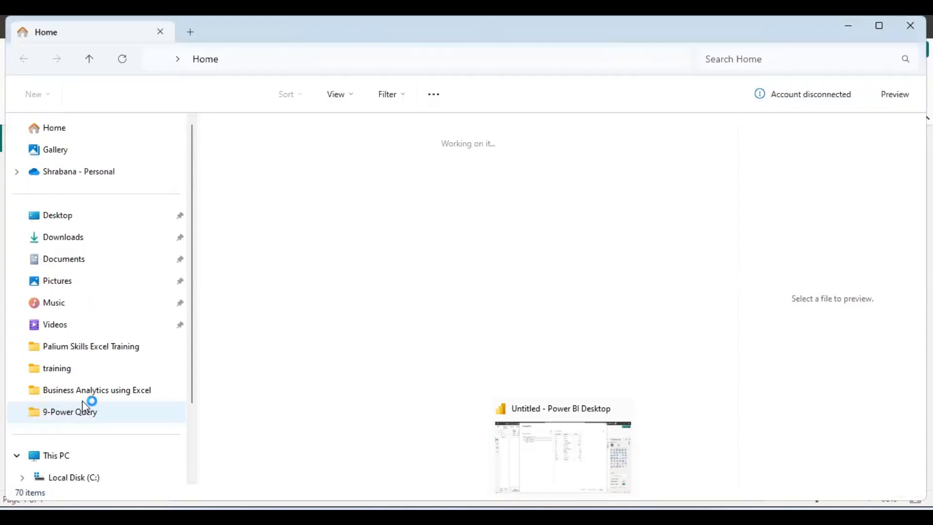
{"action": "left_click", "coordinate": [81, 344]}
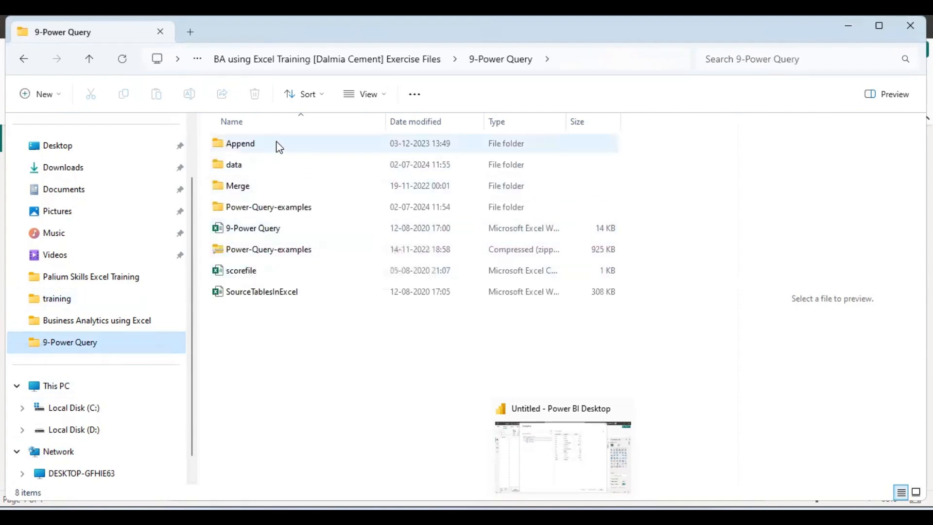
{"action": "left_click", "coordinate": [295, 209]}
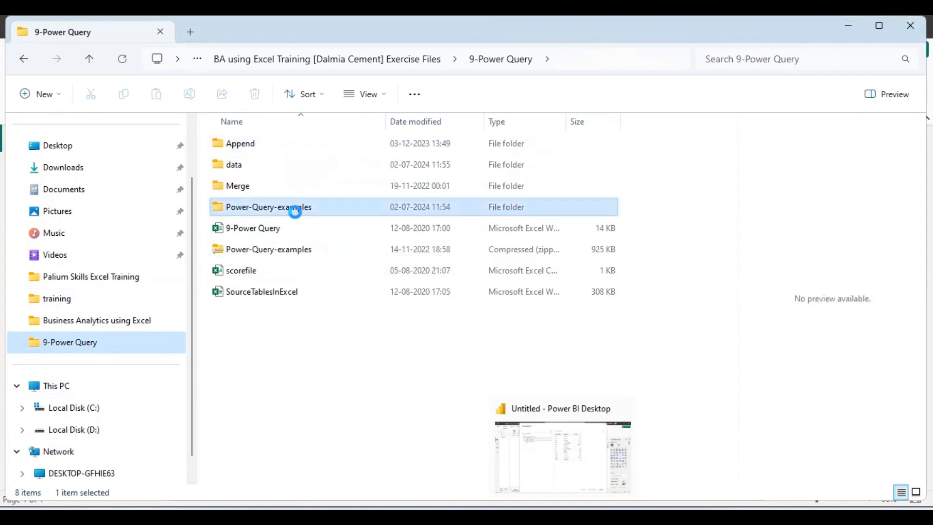
{"action": "double_click", "coordinate": [294, 211]}
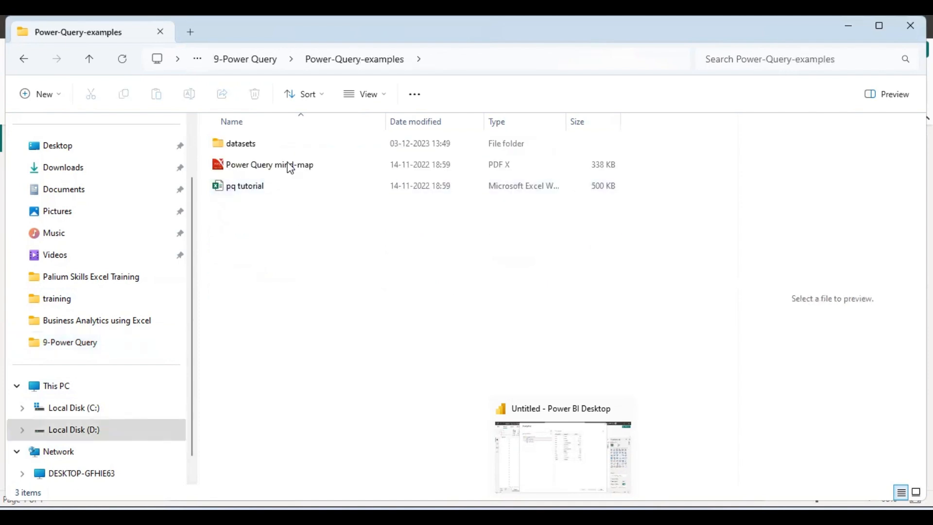
{"action": "left_click", "coordinate": [294, 145]}
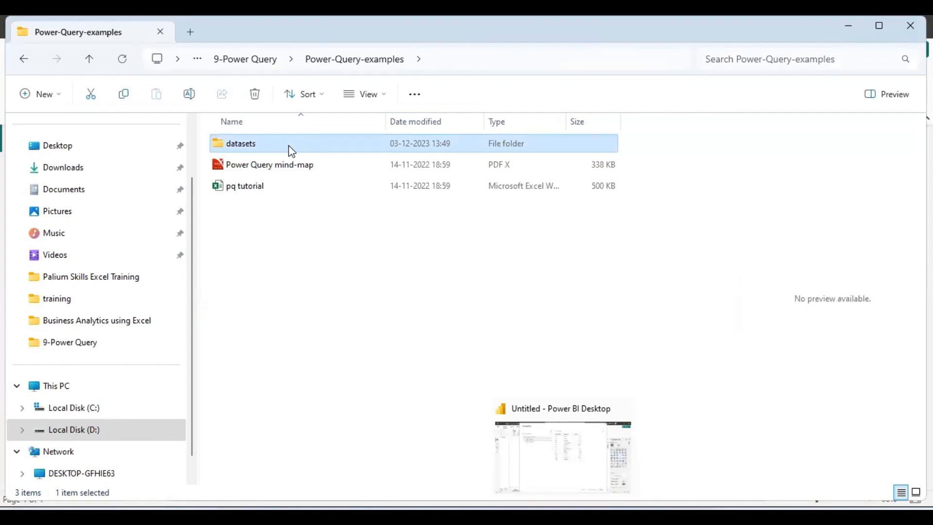
{"action": "double_click", "coordinate": [292, 151]}
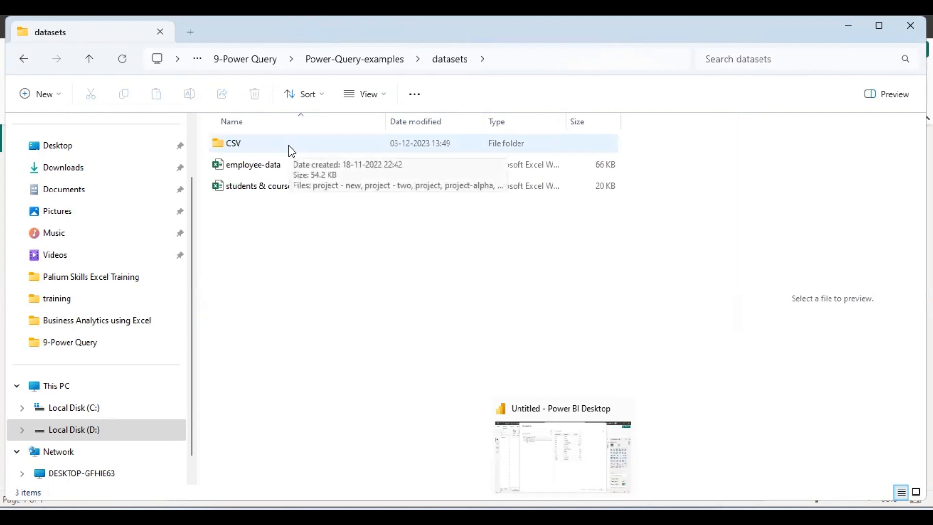
{"action": "double_click", "coordinate": [292, 152]}
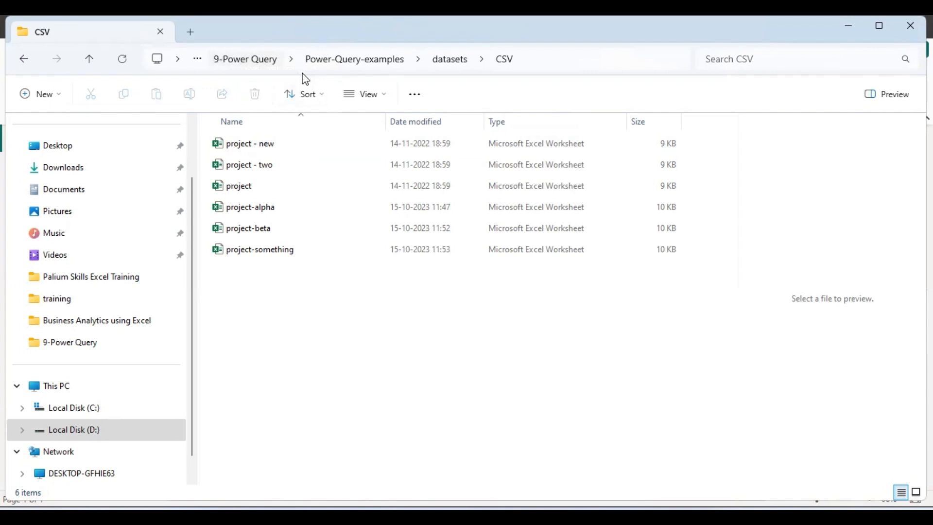
Return to the datasets folder and select the students & courses workbook.
{"action": "left_click", "coordinate": [341, 66]}
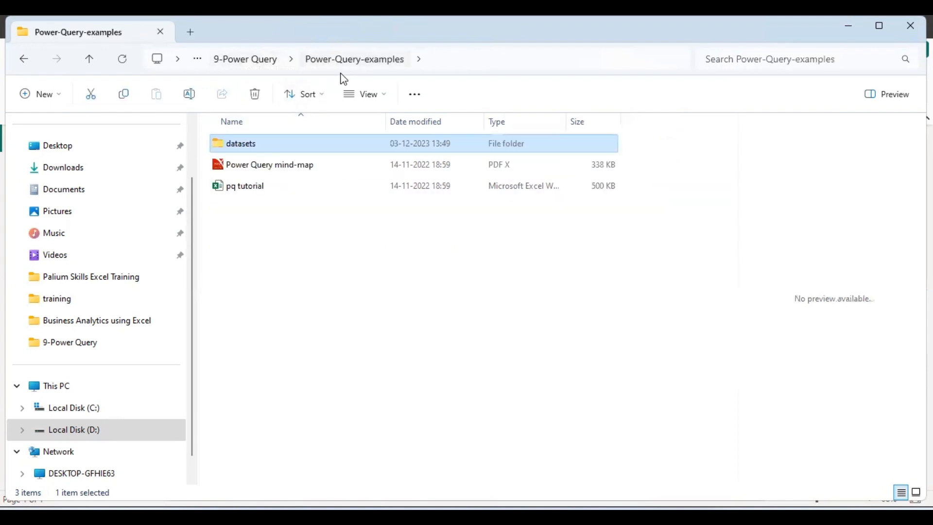
{"action": "double_click", "coordinate": [277, 145]}
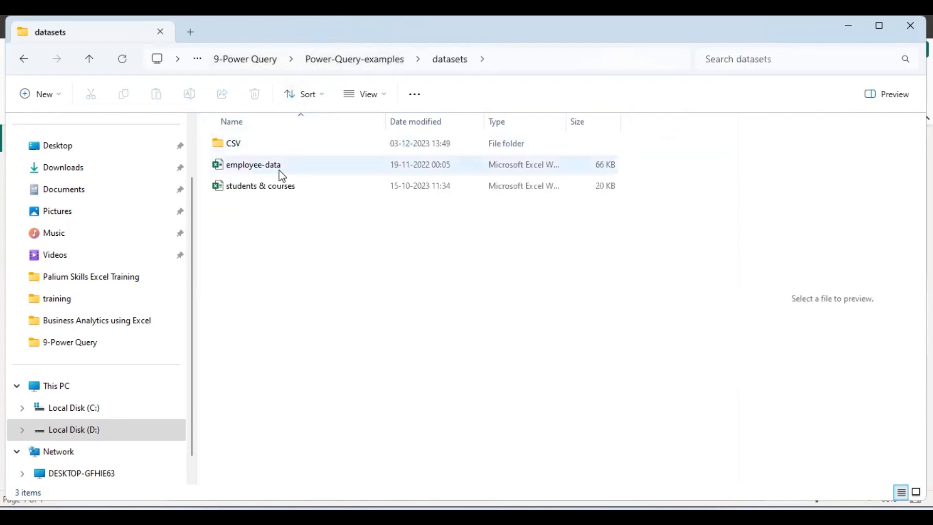
{"action": "left_click", "coordinate": [280, 170]}
{"action": "left_click", "coordinate": [287, 194]}
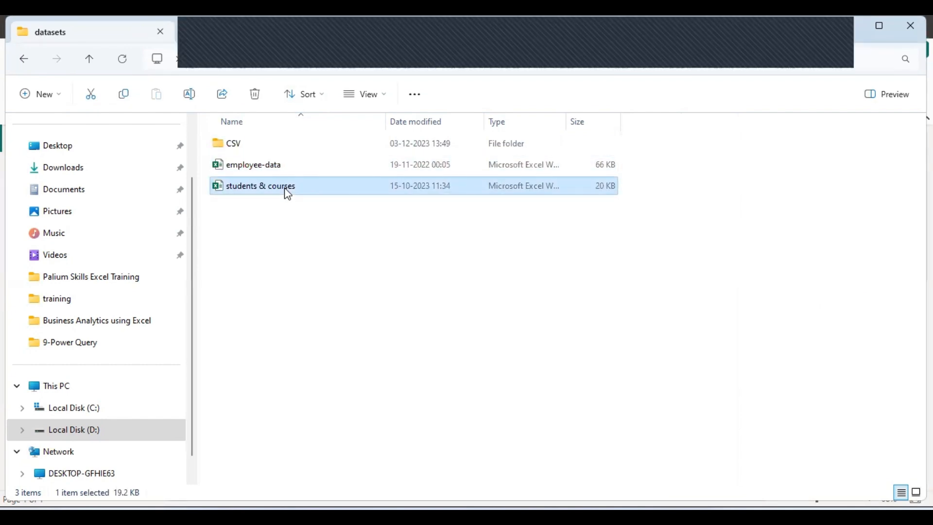
{"action": "mouse_move", "coordinate": [563, 515]}
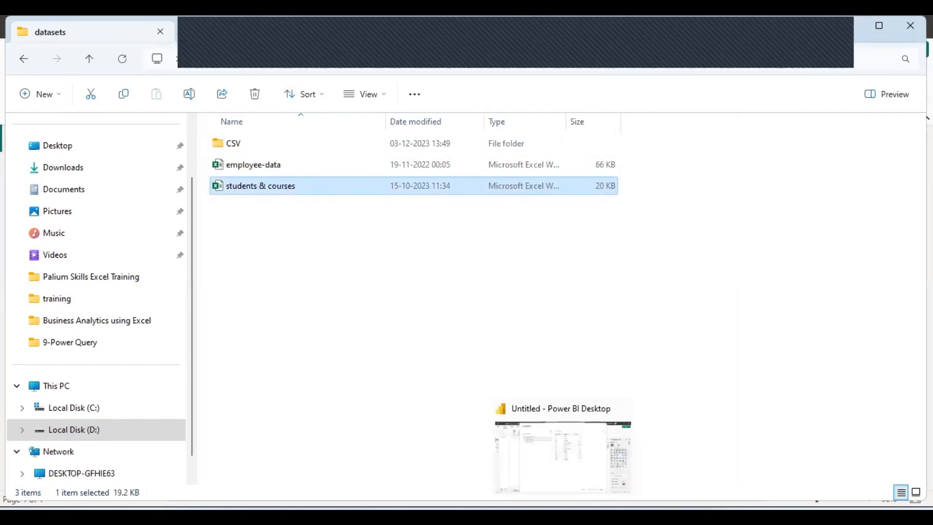
Cancel the Products import and open students & courses.xlsx from the datasets folder instead.
{"action": "left_click", "coordinate": [561, 443]}
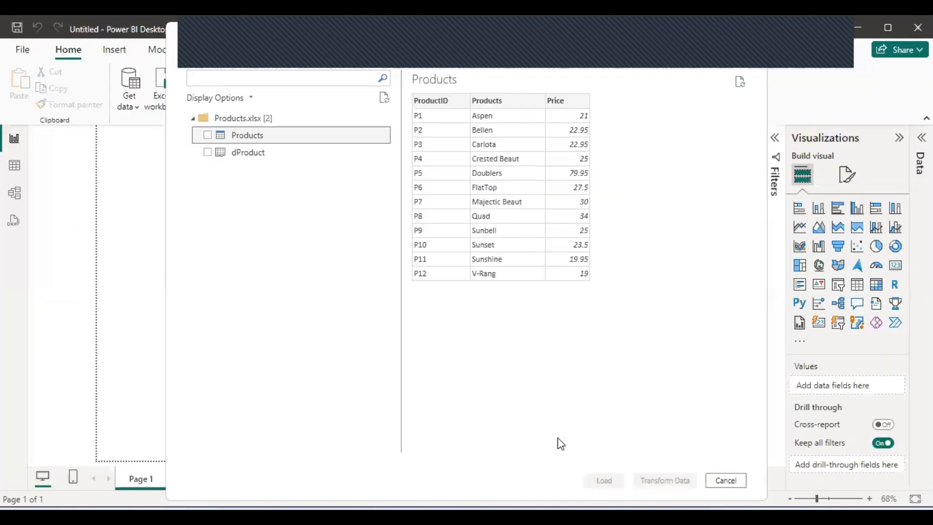
{"action": "left_click", "coordinate": [725, 480]}
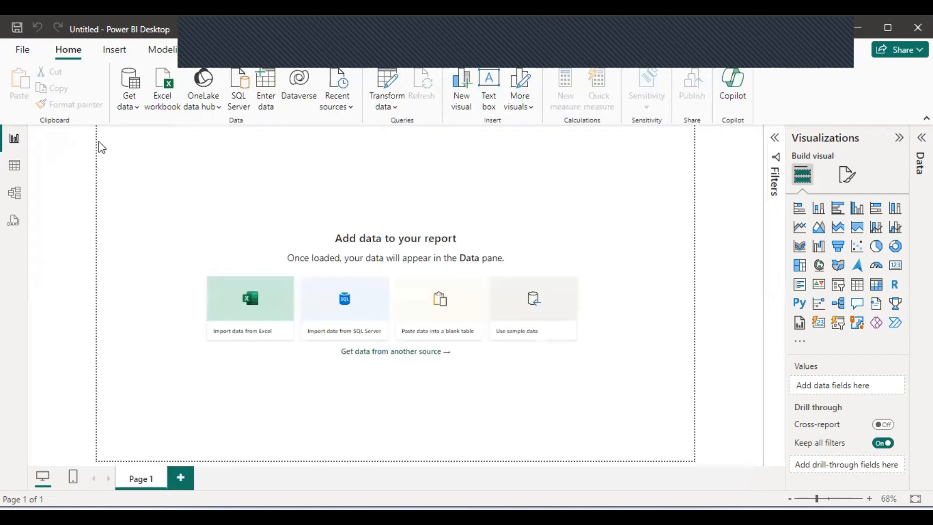
{"action": "left_click", "coordinate": [164, 97]}
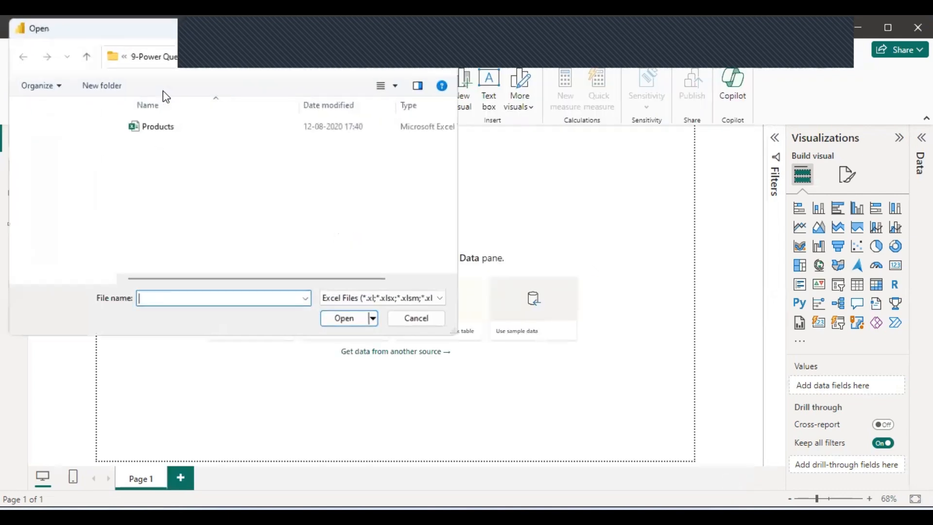
{"action": "left_click", "coordinate": [167, 55]}
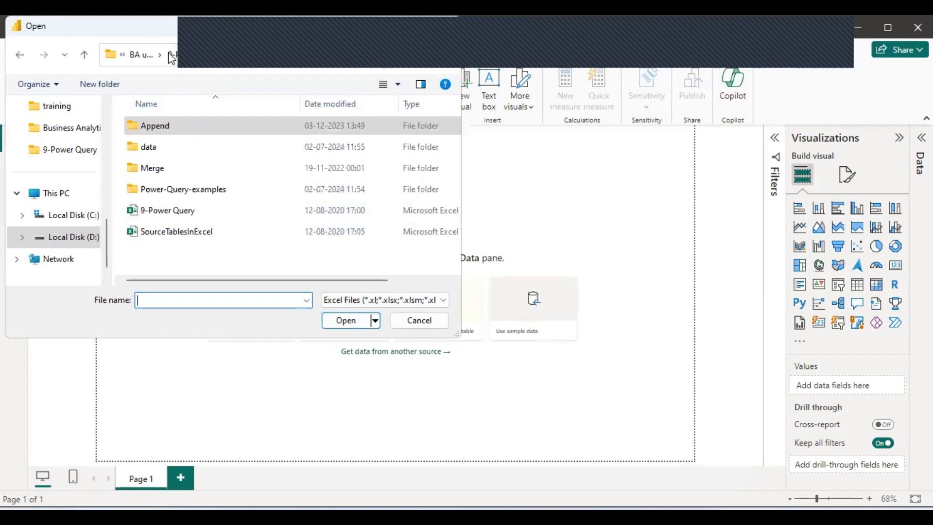
{"action": "double_click", "coordinate": [185, 194]}
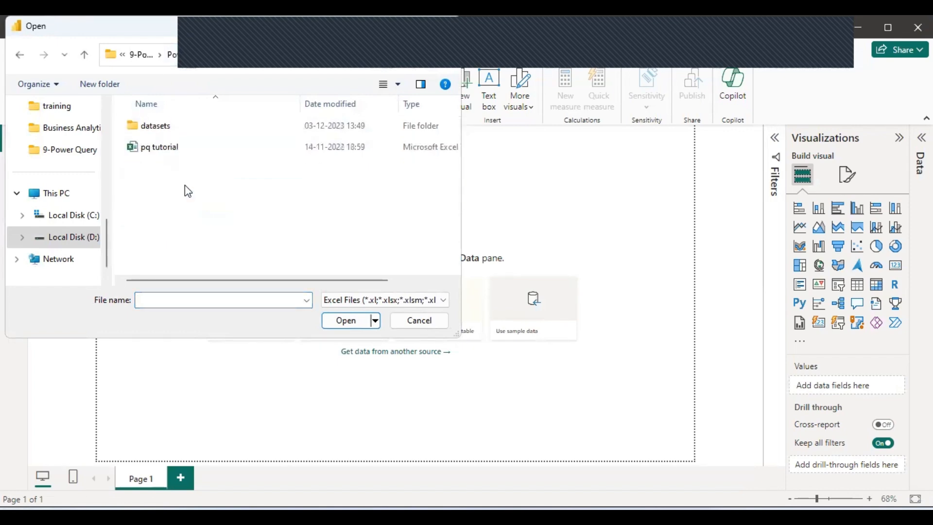
{"action": "double_click", "coordinate": [186, 126]}
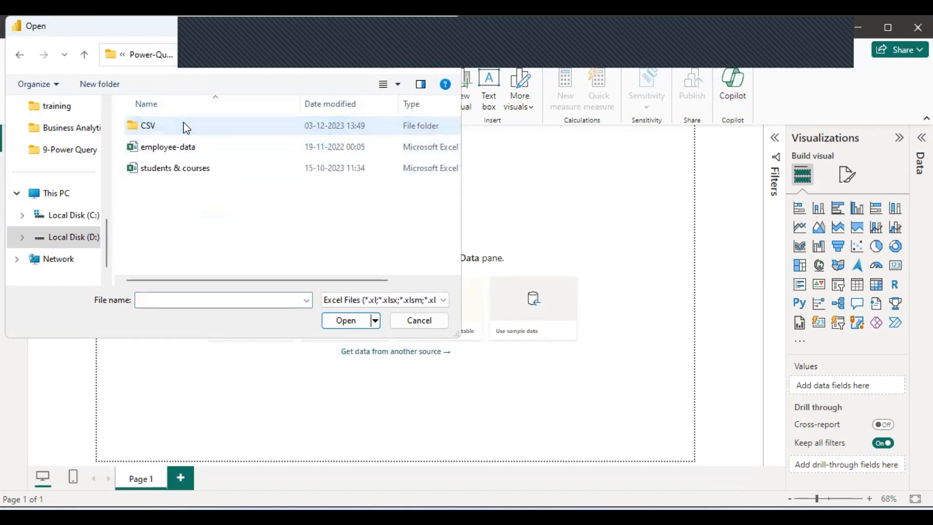
{"action": "double_click", "coordinate": [198, 173]}
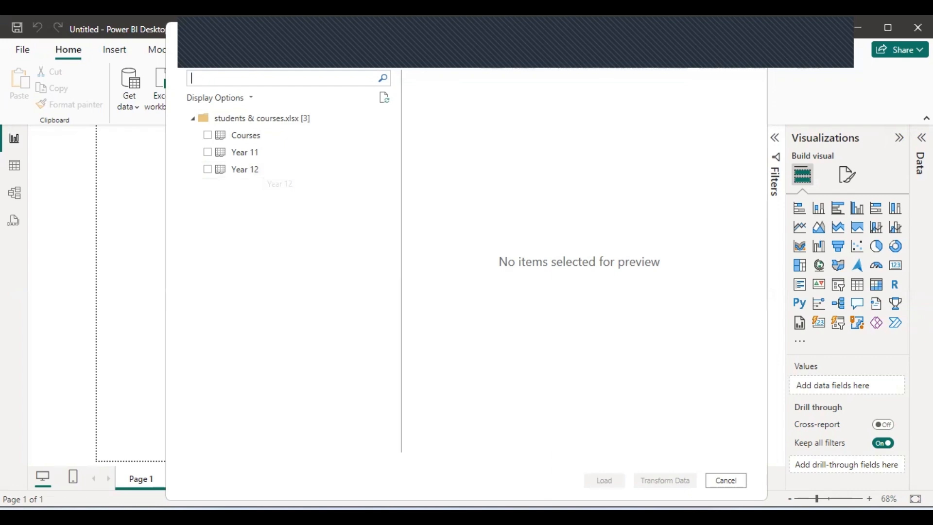
Preview Year 11 and Year 12, then load Courses, Year 11 and Year 12 into Power Query.
{"action": "left_click", "coordinate": [248, 152]}
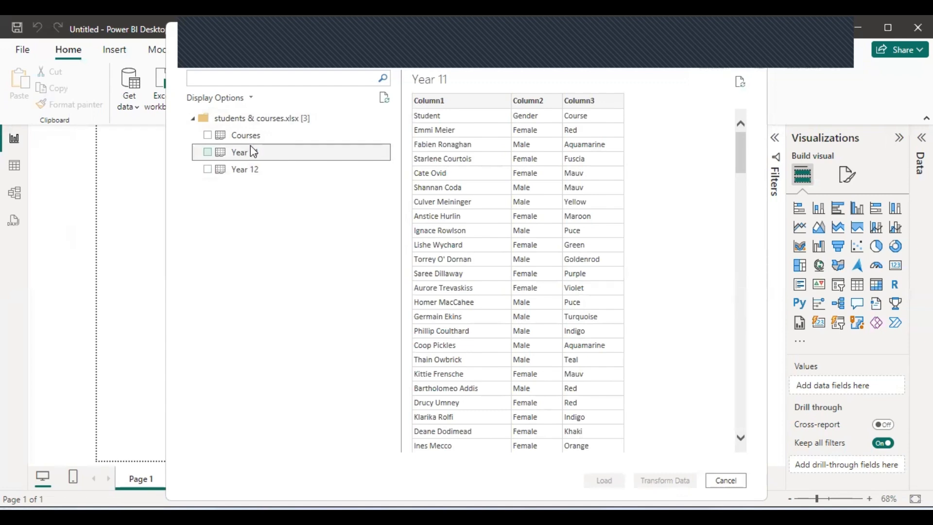
{"action": "left_click", "coordinate": [250, 170]}
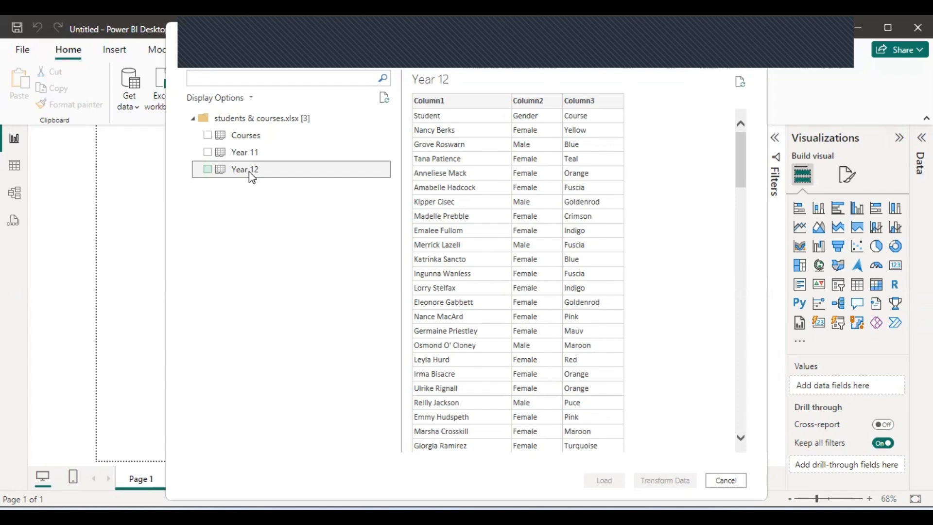
{"action": "left_click", "coordinate": [208, 135]}
{"action": "left_click", "coordinate": [208, 153]}
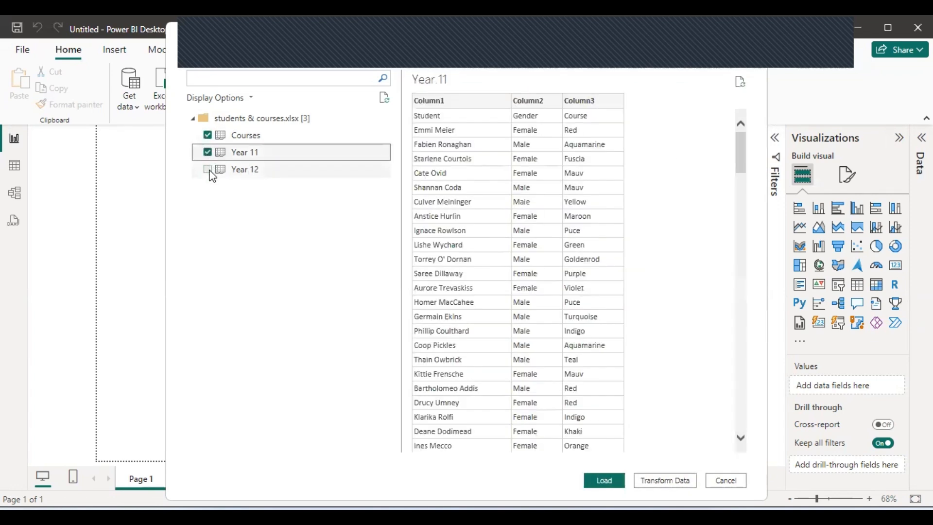
{"action": "left_click", "coordinate": [207, 169]}
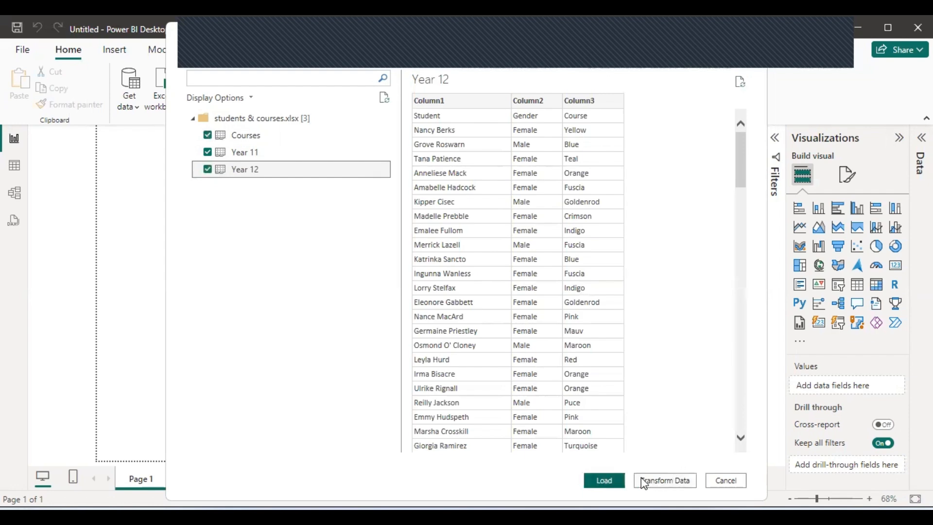
{"action": "left_click", "coordinate": [662, 481]}
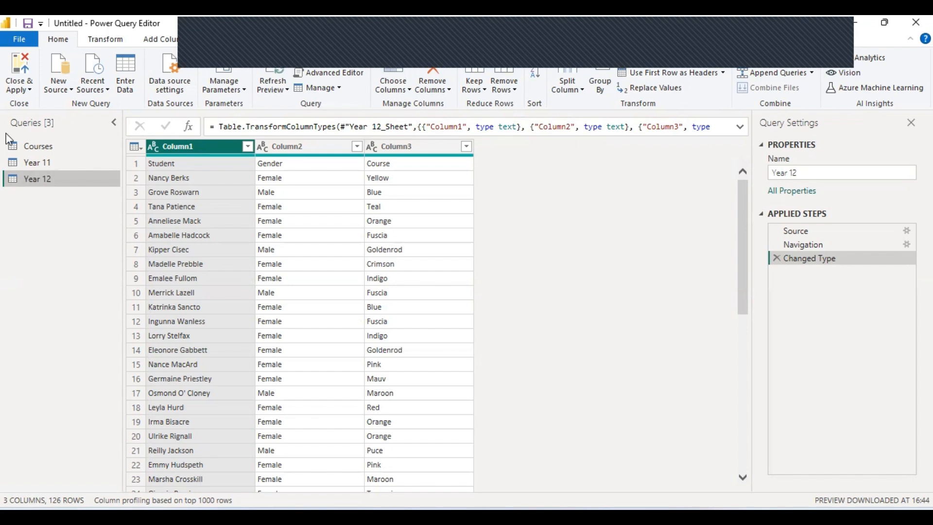
Show the Year 11 query's data: 3 columns, 177 rows, headers still in row 1.
{"action": "left_click", "coordinate": [69, 164]}
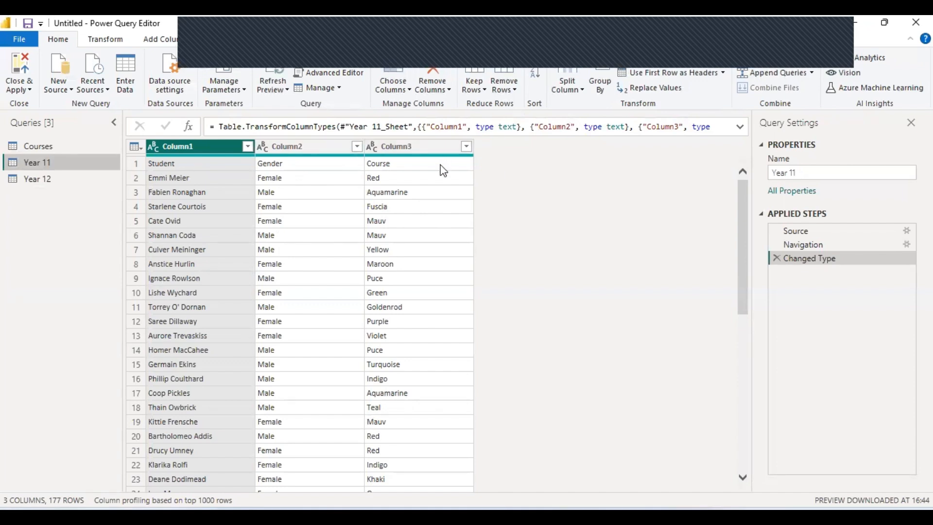
Promote the first row to headers in both Year 11 and Year 12, then review Year 11's rows.
{"action": "left_click", "coordinate": [651, 74]}
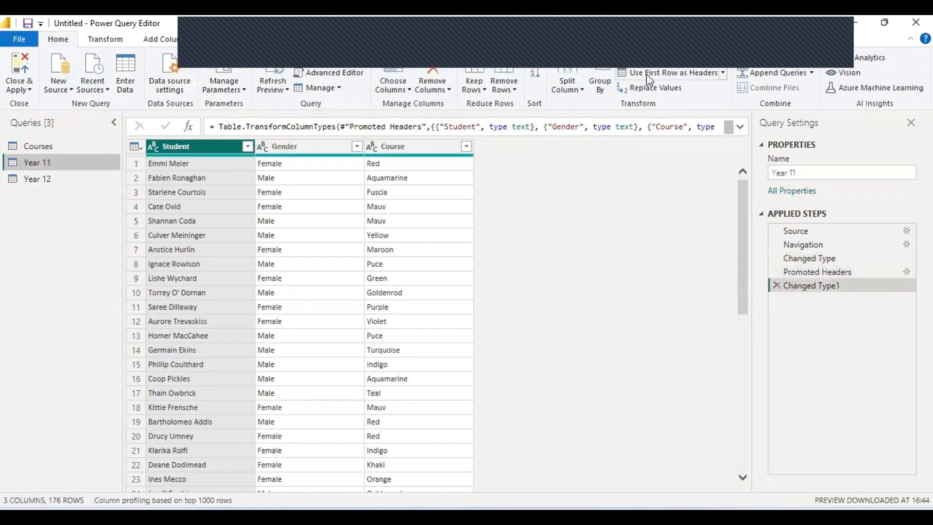
{"action": "left_click", "coordinate": [37, 183]}
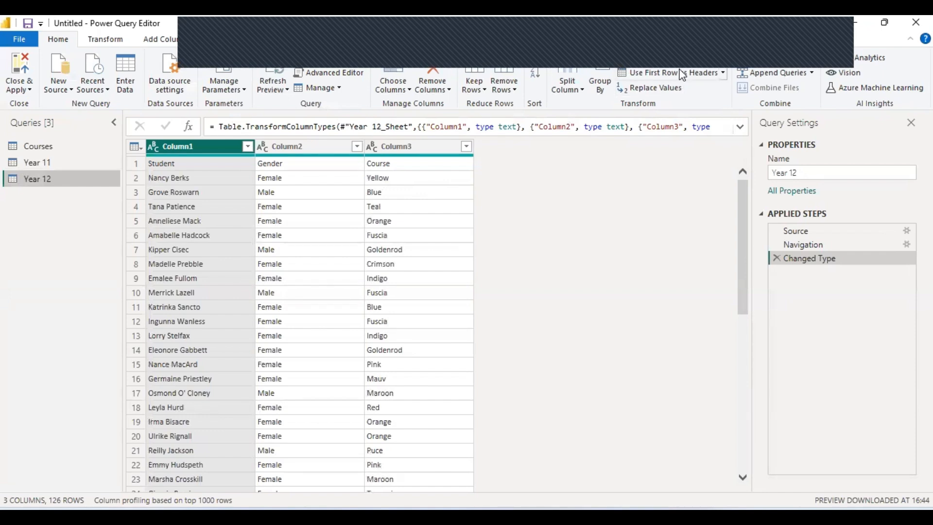
{"action": "left_click", "coordinate": [665, 73]}
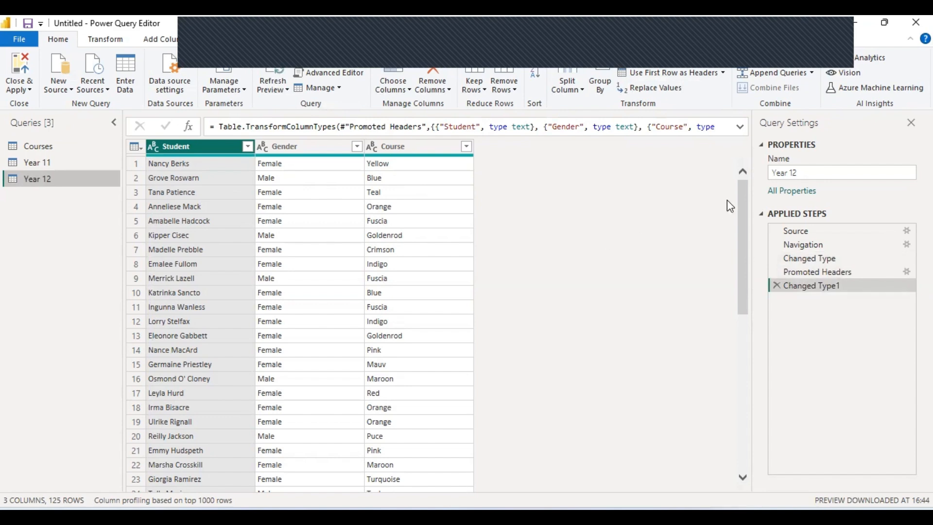
{"action": "left_click_drag", "start_coordinate": [746, 195], "coordinate": [747, 462]}
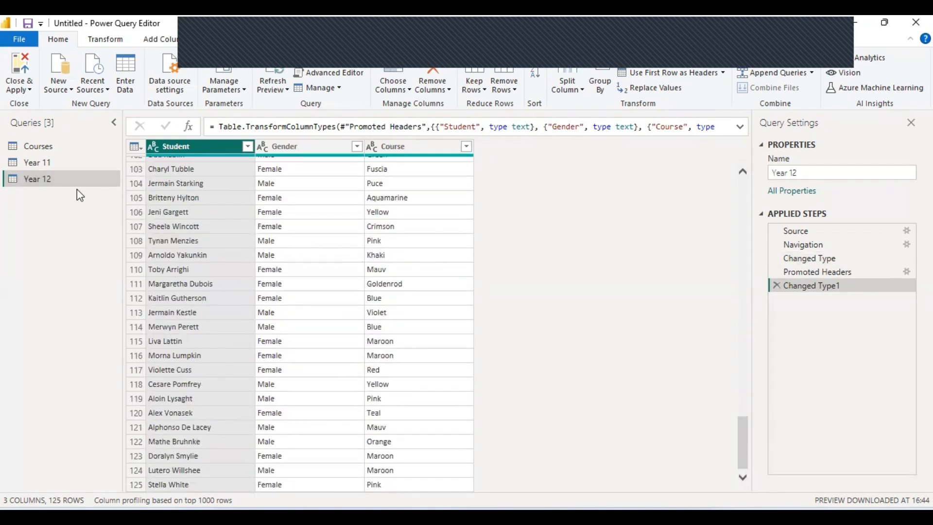
{"action": "left_click", "coordinate": [61, 166]}
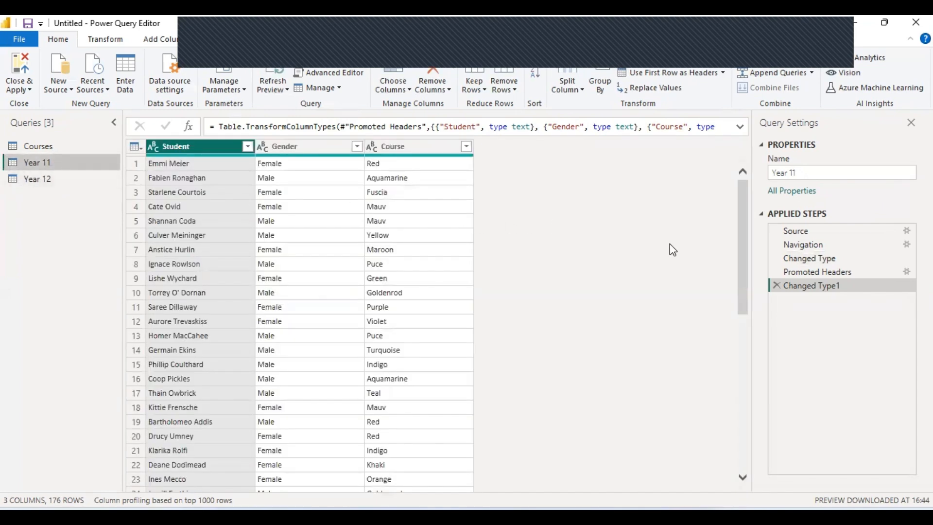
{"action": "left_click_drag", "start_coordinate": [746, 192], "coordinate": [753, 372]}
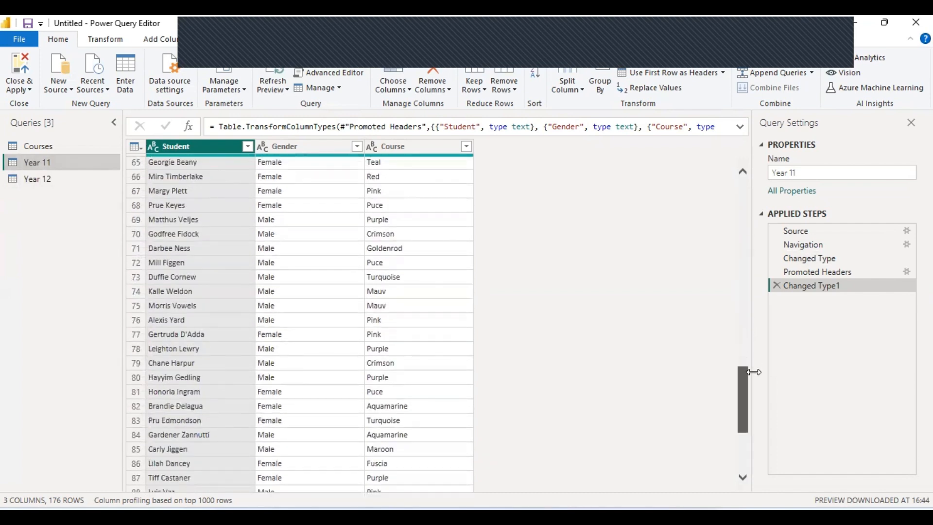
{"action": "left_click_drag", "start_coordinate": [753, 372], "coordinate": [750, 157]}
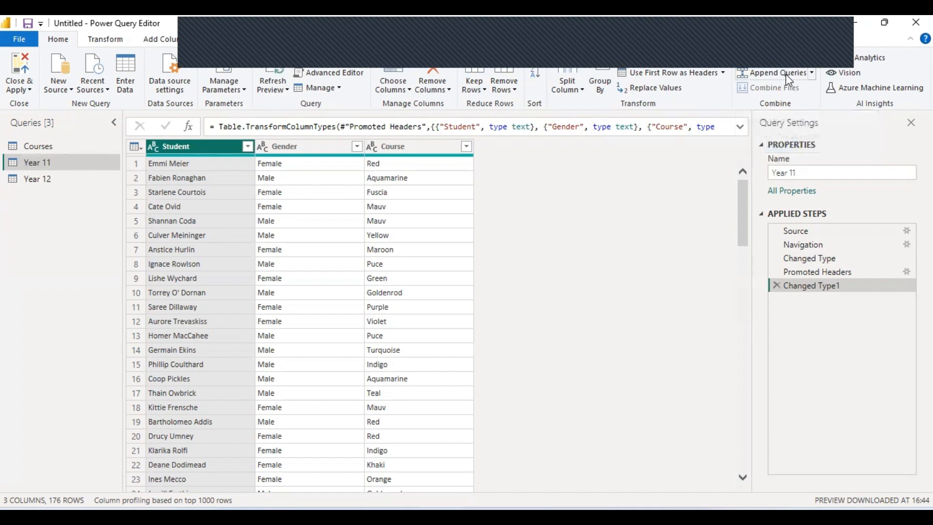
Use Append Queries as New with Year 11 first and Year 12 second to create Append1.
{"action": "left_click", "coordinate": [812, 72]}
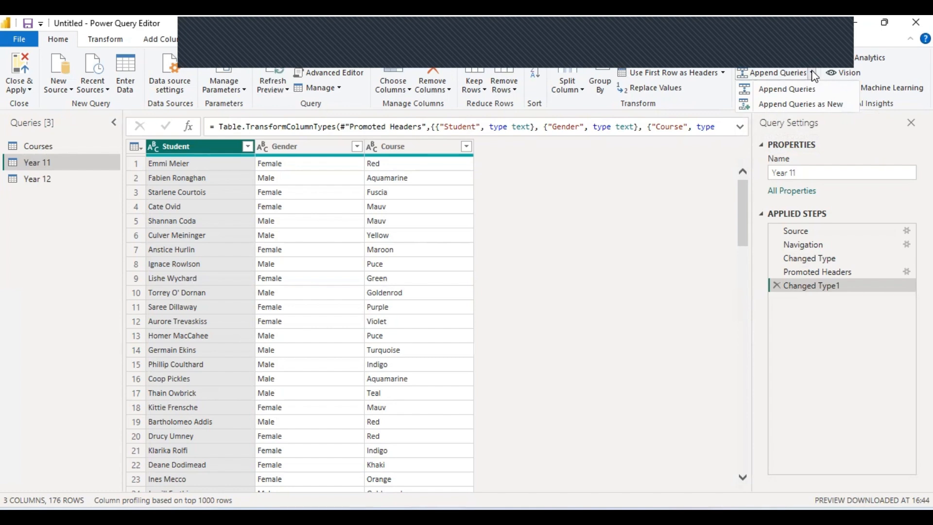
{"action": "left_click", "coordinate": [819, 110]}
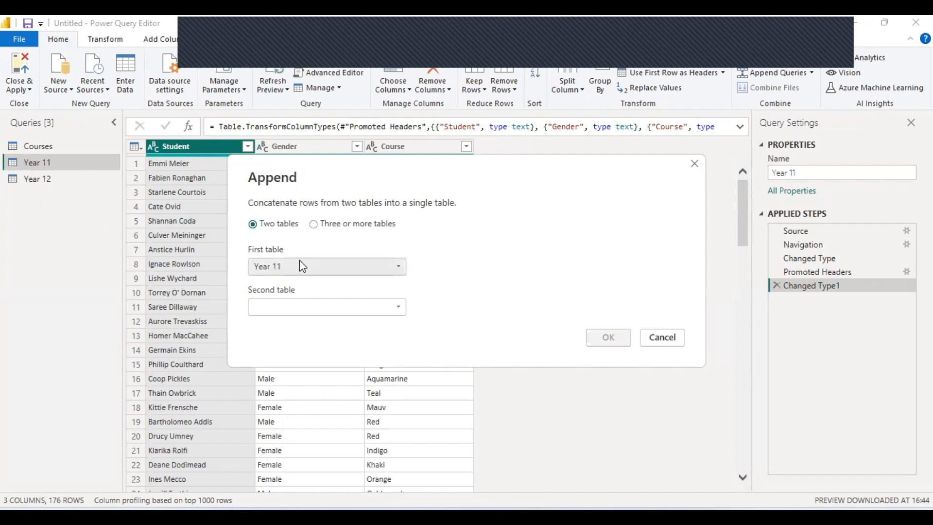
{"action": "left_click", "coordinate": [321, 311]}
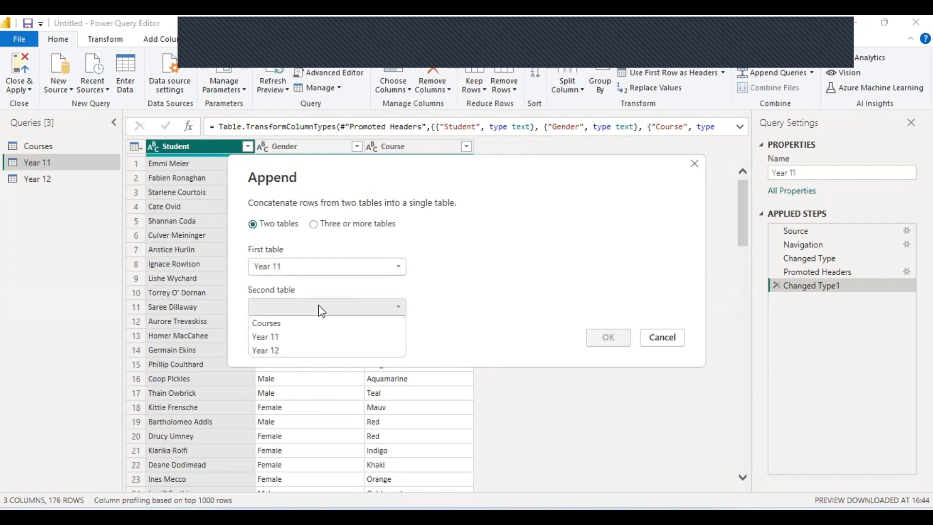
{"action": "left_click", "coordinate": [292, 350]}
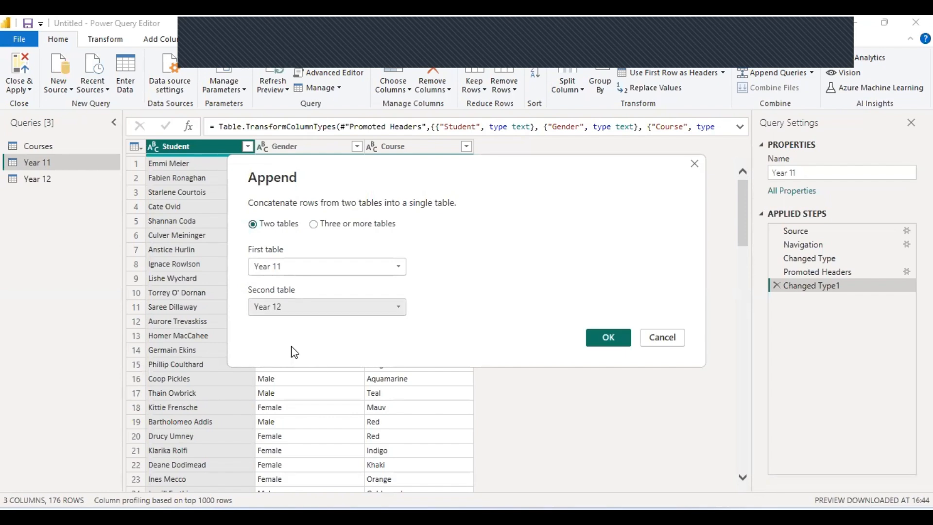
{"action": "left_click", "coordinate": [606, 335]}
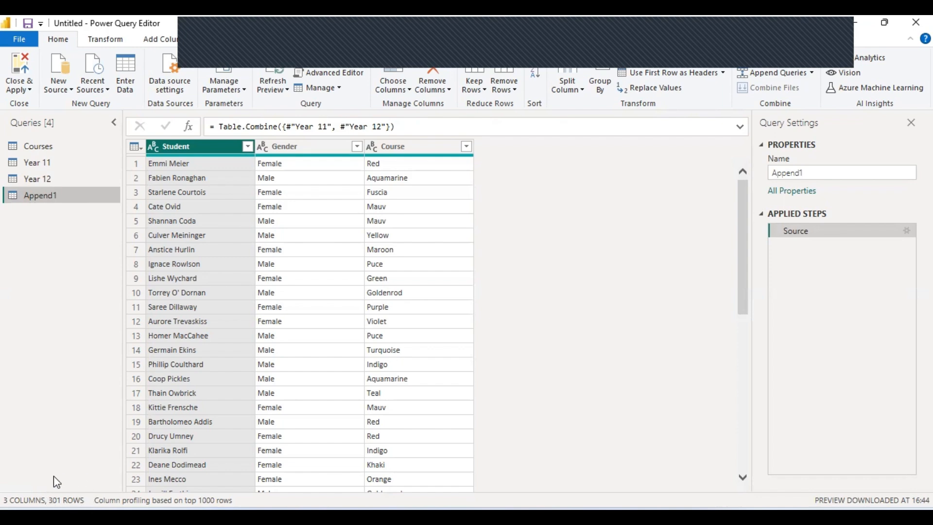
{"action": "left_click", "coordinate": [55, 164]}
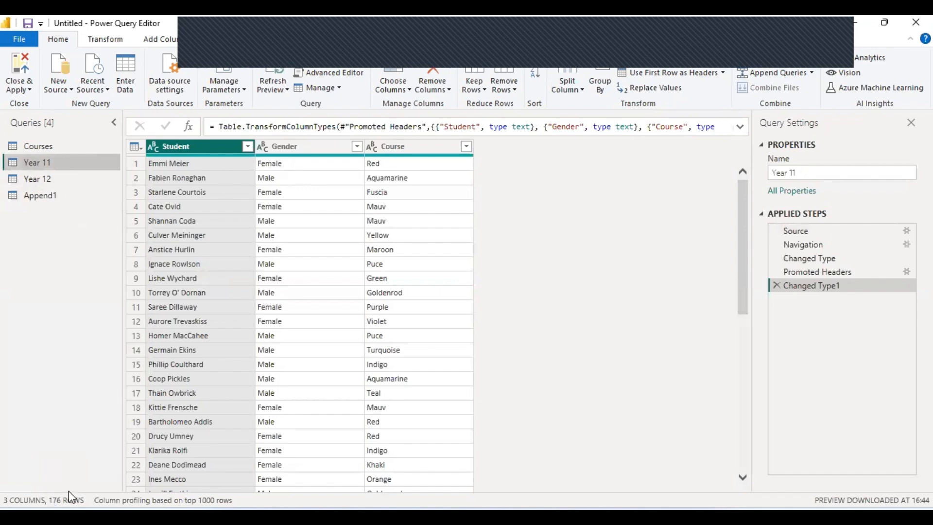
{"action": "left_click", "coordinate": [69, 185]}
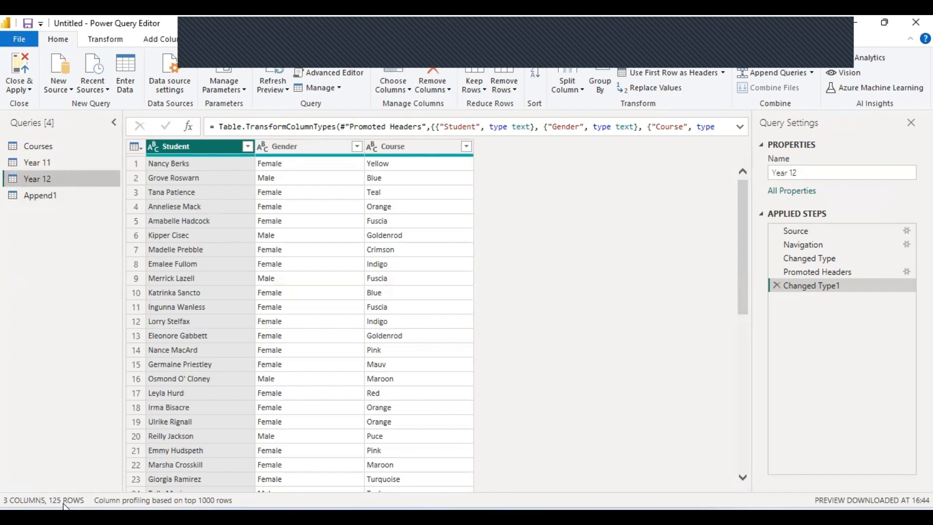
{"action": "left_click", "coordinate": [33, 199]}
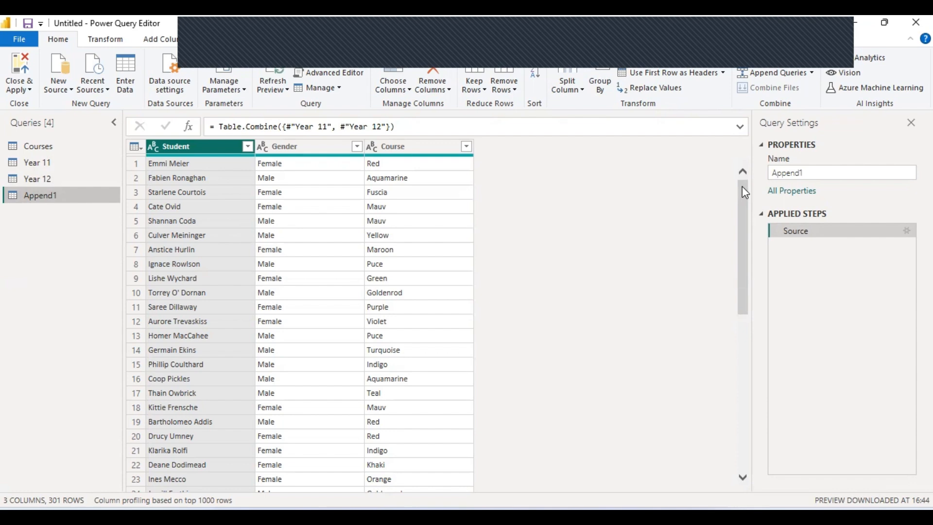
{"action": "left_click_drag", "start_coordinate": [742, 185], "coordinate": [747, 470]}
{"action": "left_click", "coordinate": [742, 445]}
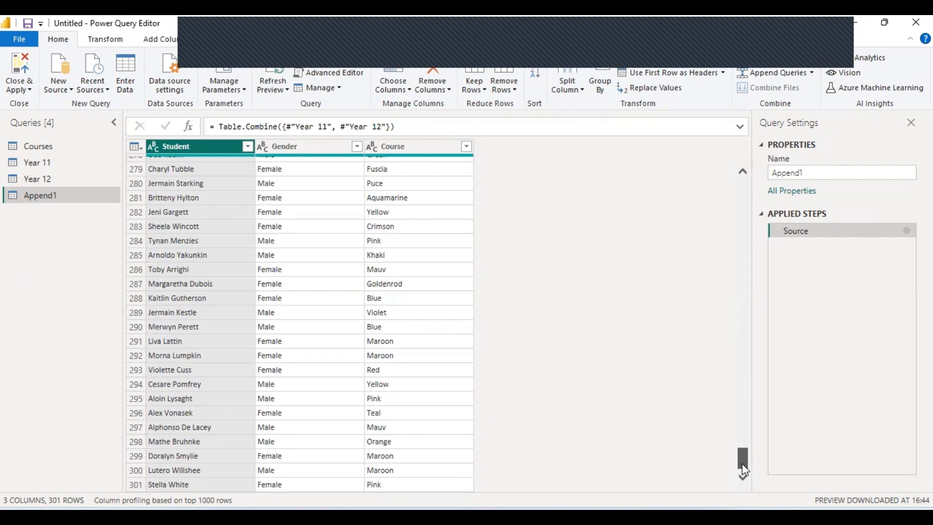
{"action": "left_click_drag", "start_coordinate": [744, 469], "coordinate": [748, 179]}
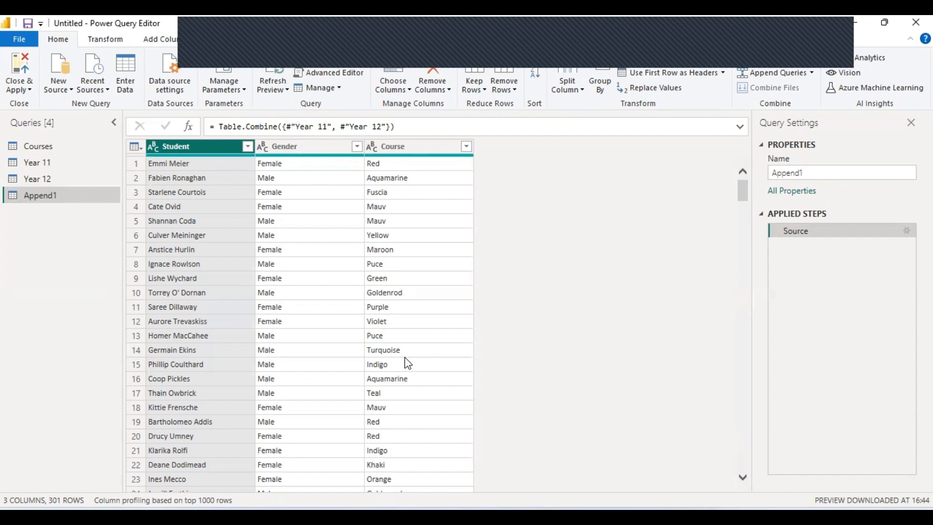
Delete the Append1 query and confirm the deletion.
{"action": "right_click", "coordinate": [89, 193]}
{"action": "left_click", "coordinate": [136, 240]}
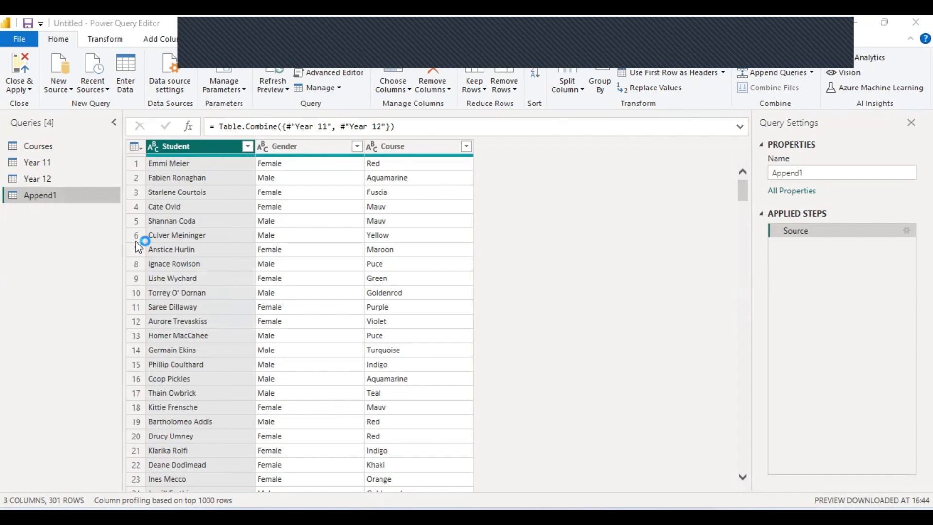
{"action": "left_click", "coordinate": [527, 294]}
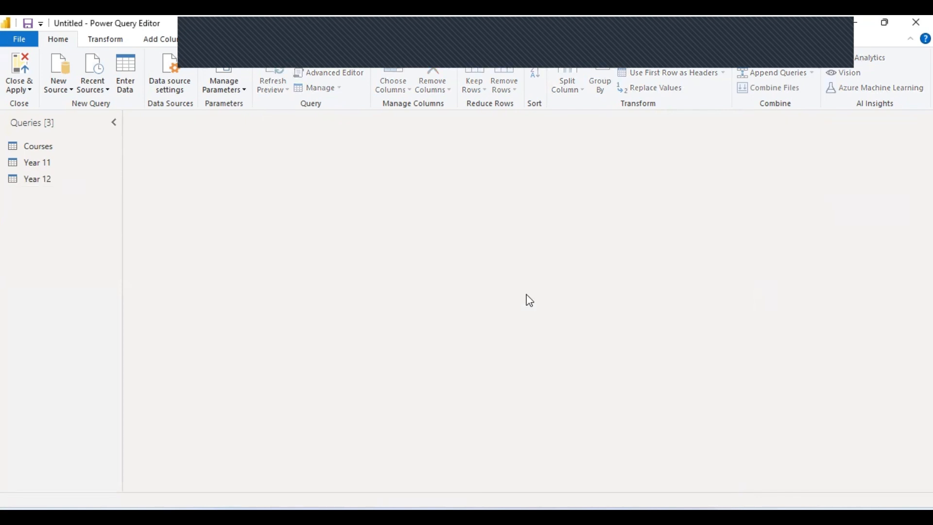
Review the Year 11 and Year 12 query data, ending on Year 11.
{"action": "left_click", "coordinate": [53, 163]}
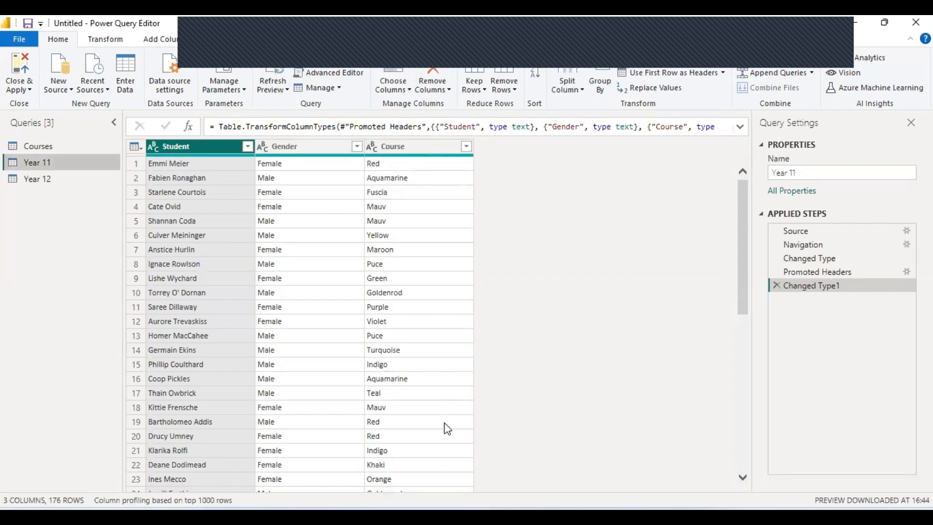
{"action": "left_click", "coordinate": [53, 176]}
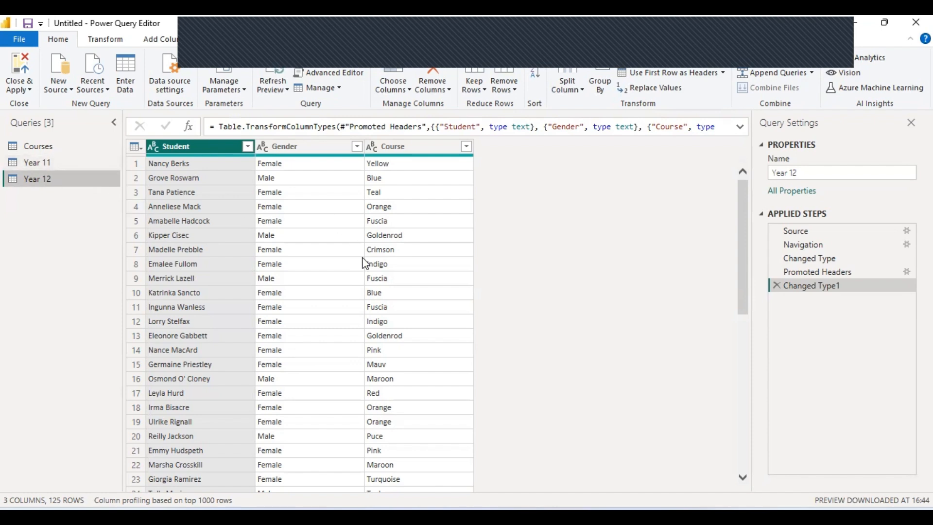
{"action": "left_click", "coordinate": [70, 167]}
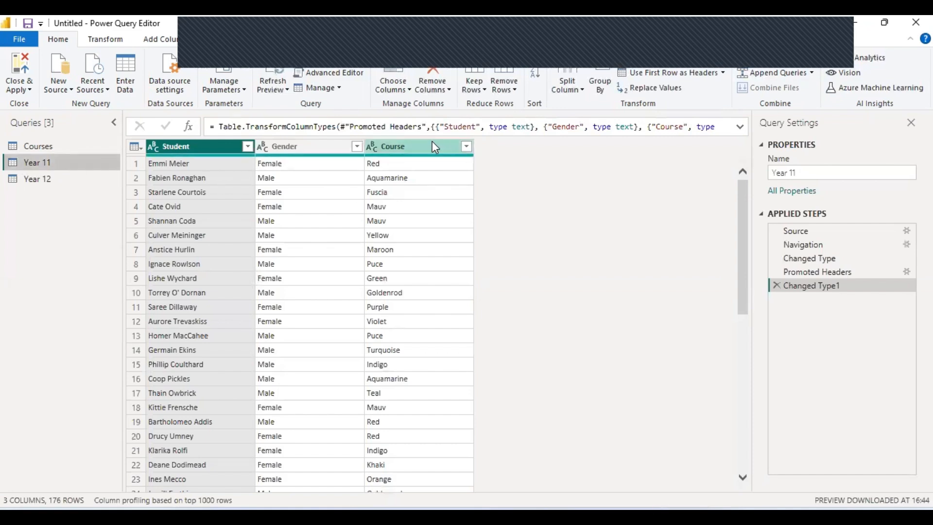
{"action": "left_click", "coordinate": [160, 41]}
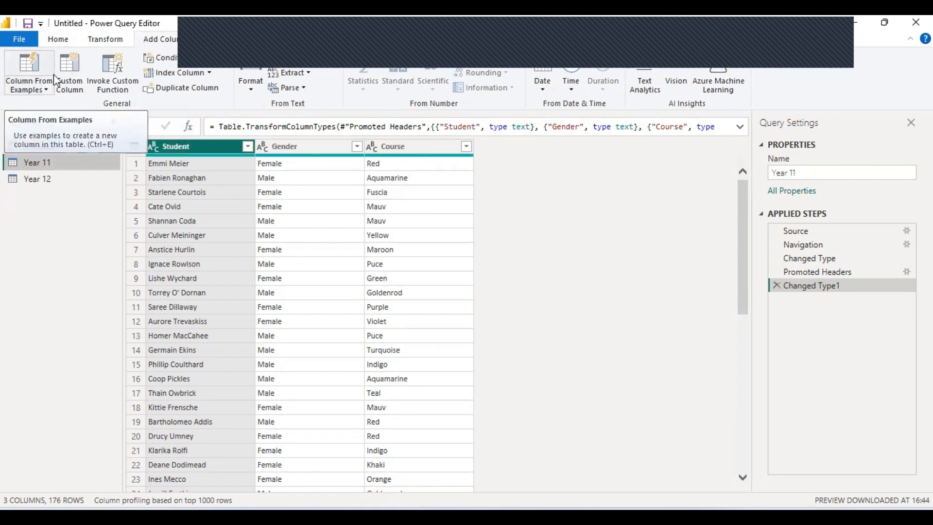
Add a custom column named Year with the formula "Year 11" to the Year 11 query.
{"action": "left_click", "coordinate": [67, 78]}
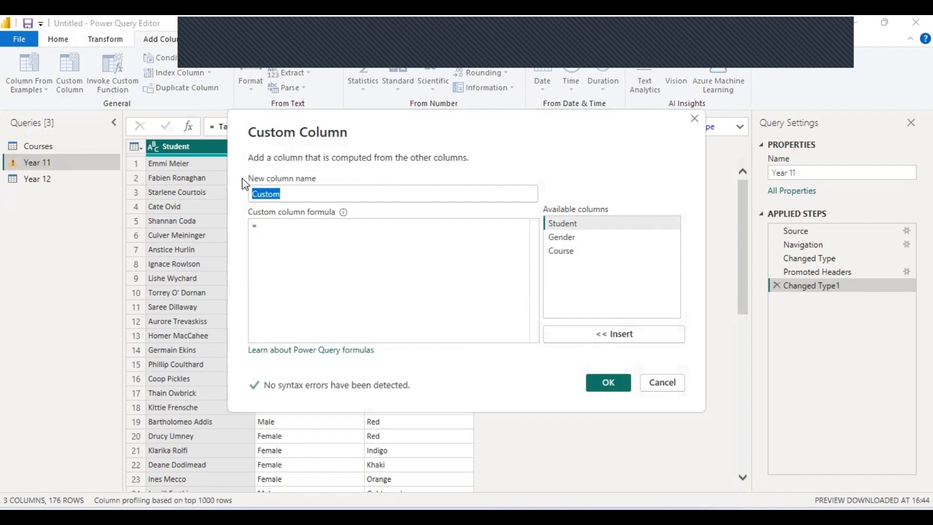
{"action": "type", "text": "Year"}
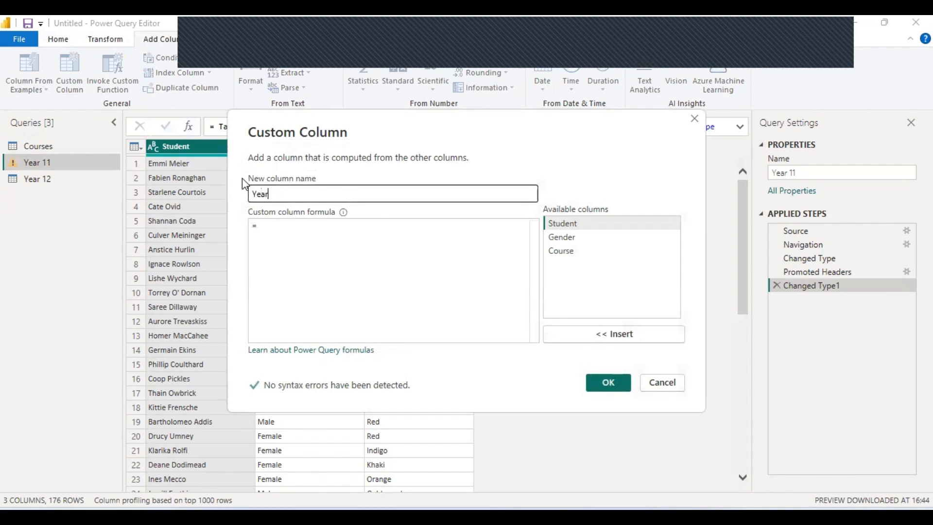
{"action": "left_click", "coordinate": [276, 230]}
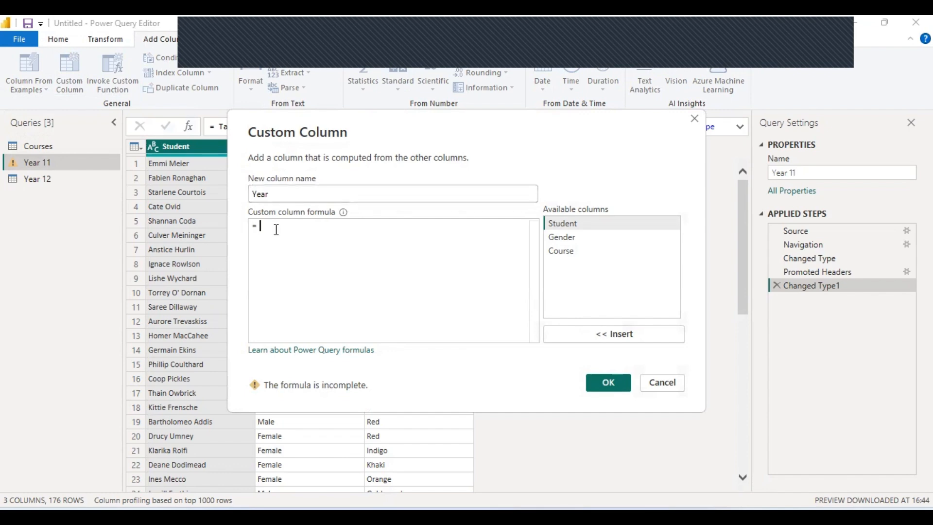
{"action": "type", "text": "\"Year "}
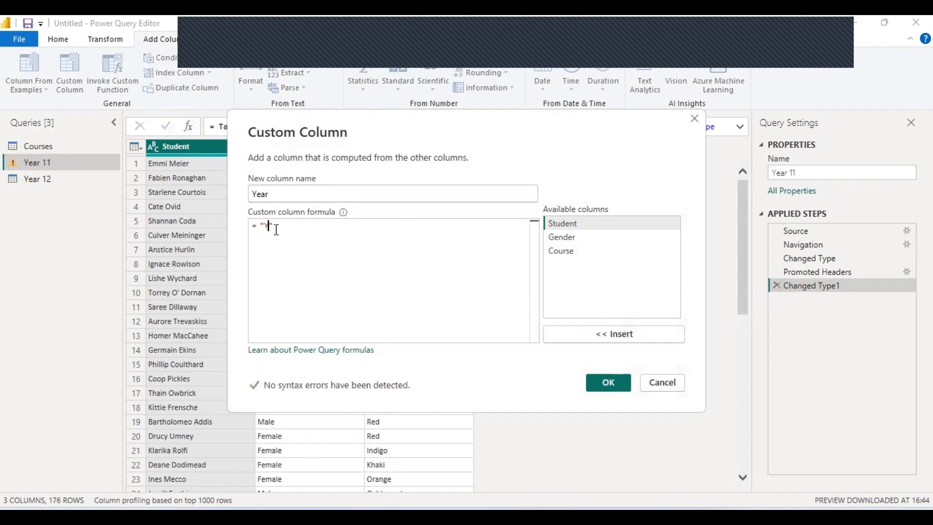
{"action": "type", "text": "11"}
{"action": "left_click", "coordinate": [602, 382]}
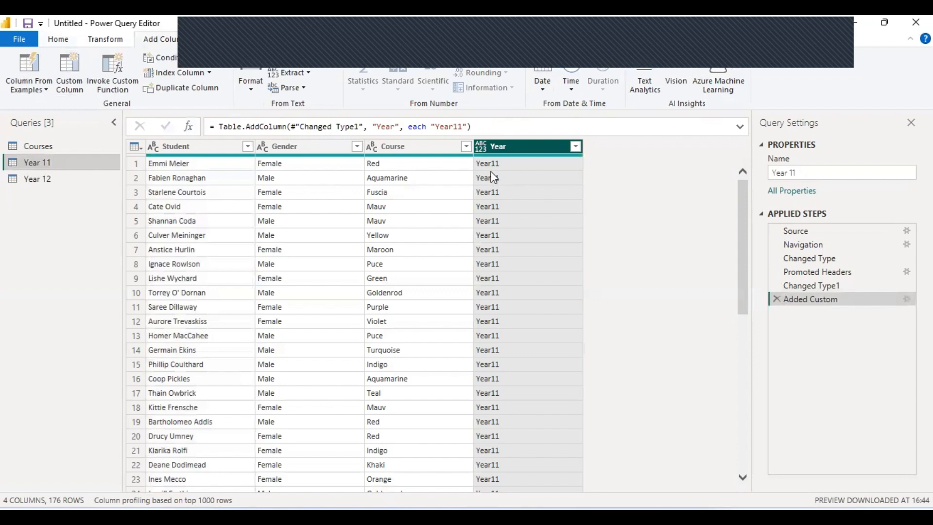
{"action": "left_click", "coordinate": [54, 181]}
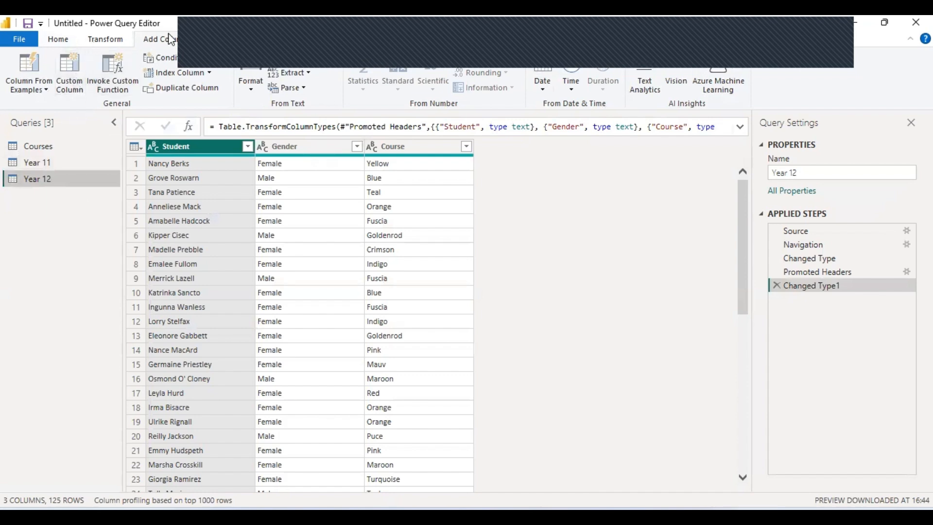
Create a custom column named Year with the formula "Year 12" on the Year 12 query.
{"action": "left_click", "coordinate": [80, 71]}
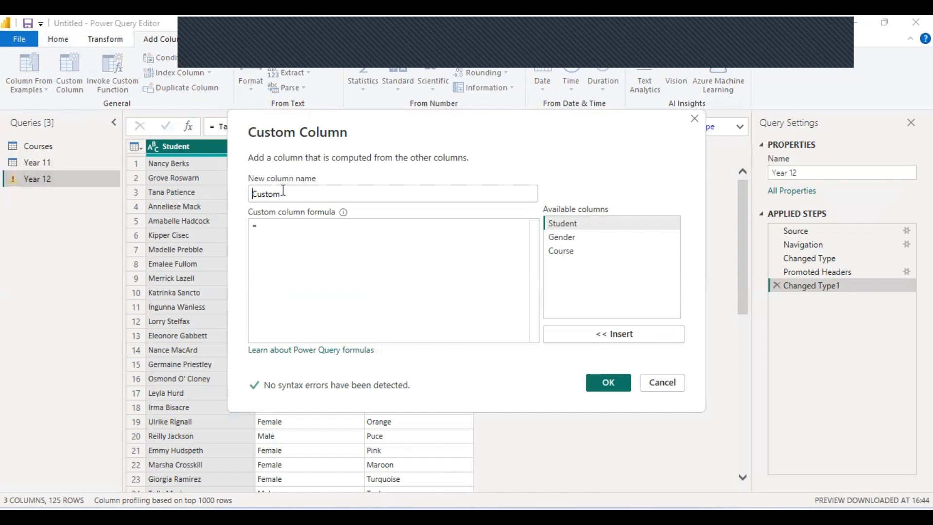
{"action": "left_click_drag", "start_coordinate": [294, 196], "coordinate": [229, 191]}
{"action": "type", "text": "Year"}
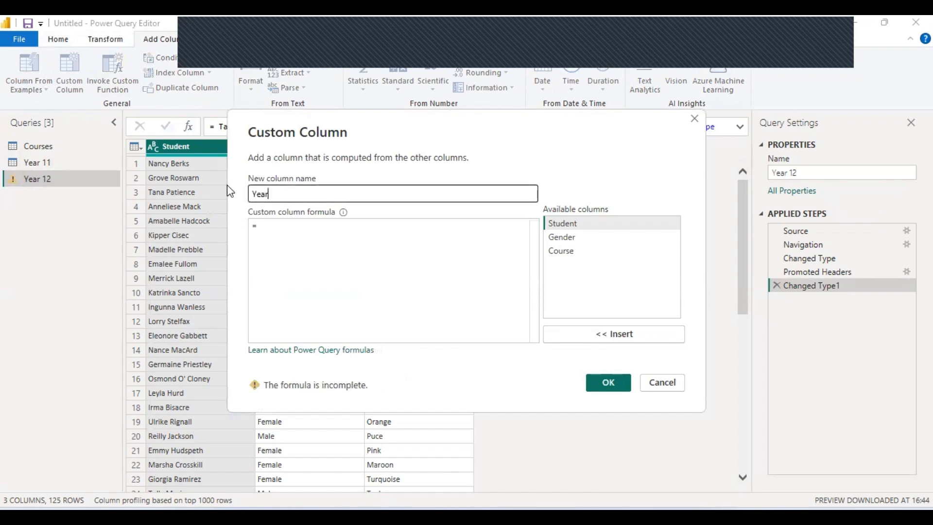
{"action": "left_click", "coordinate": [292, 229]}
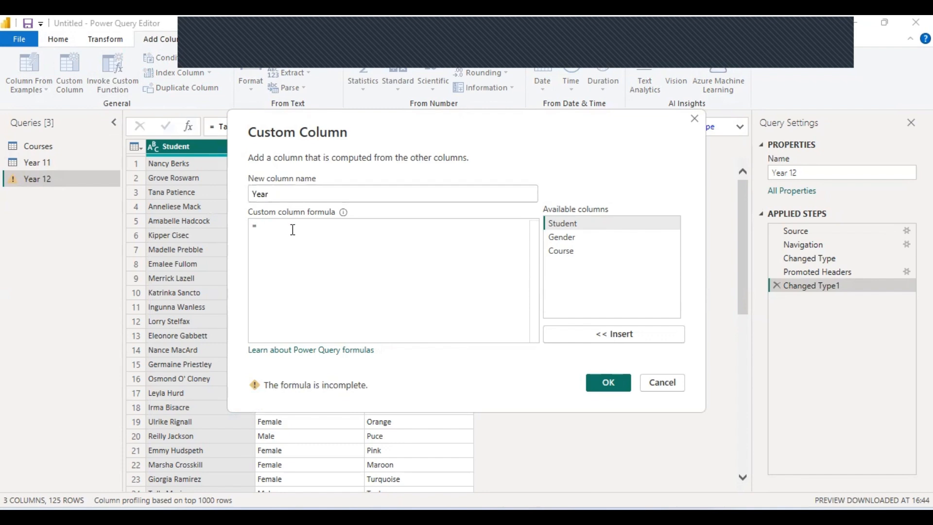
{"action": "type", "text": "Y"}
{"action": "key", "text": "BackSpace"}
{"action": "type", "text": "\"Year"}
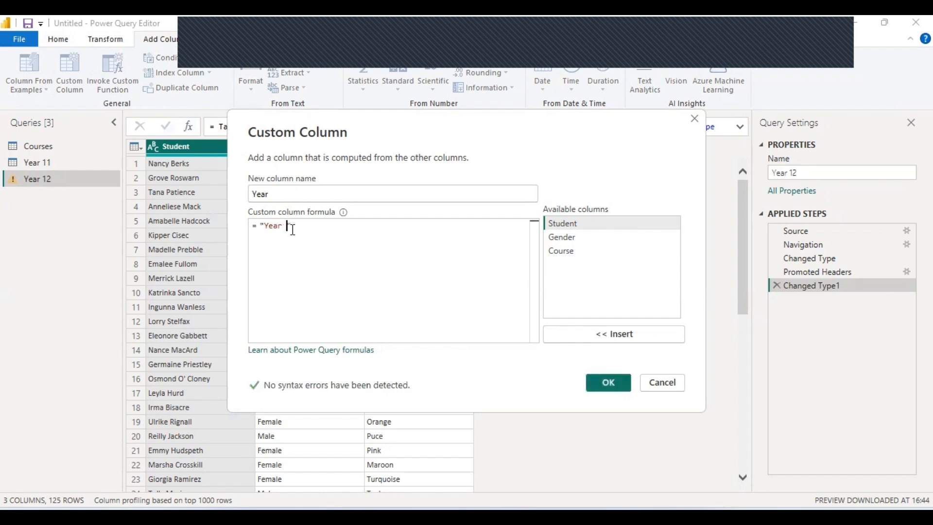
{"action": "type", "text": " 12"}
{"action": "left_click", "coordinate": [606, 386]}
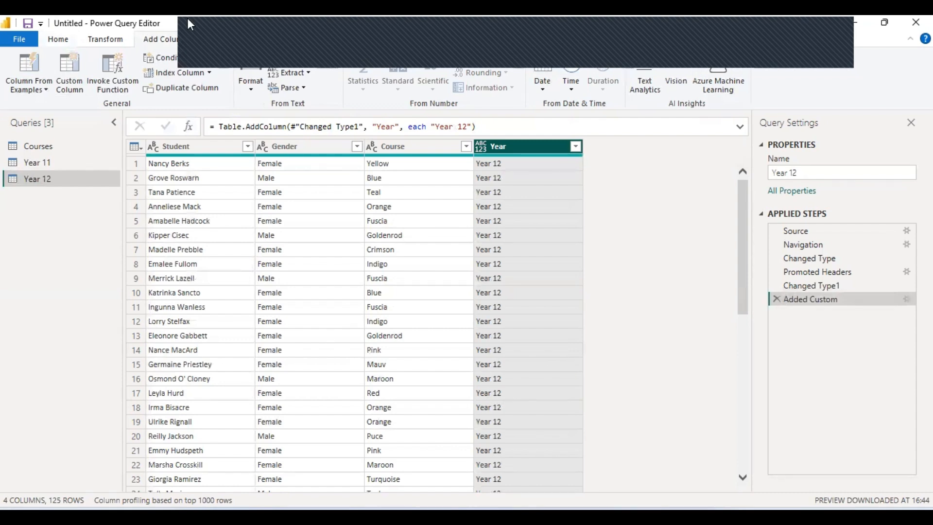
{"action": "left_click", "coordinate": [54, 41]}
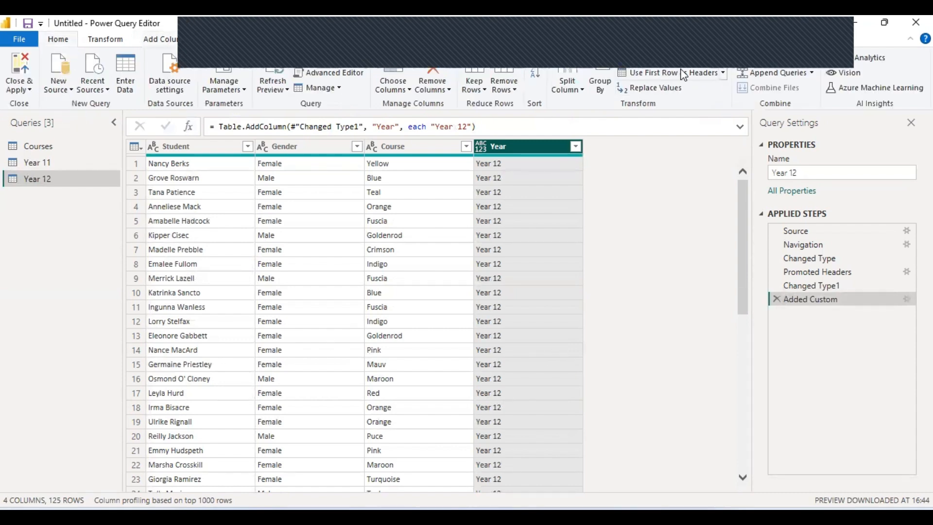
Append Year 11 (first table) and Year 12 (second table) as a new query.
{"action": "left_click", "coordinate": [811, 73]}
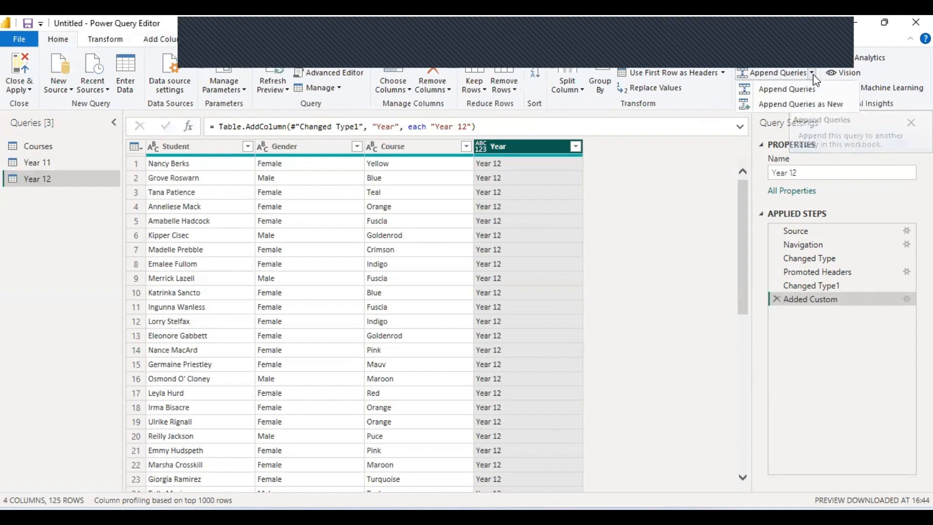
{"action": "left_click", "coordinate": [828, 103]}
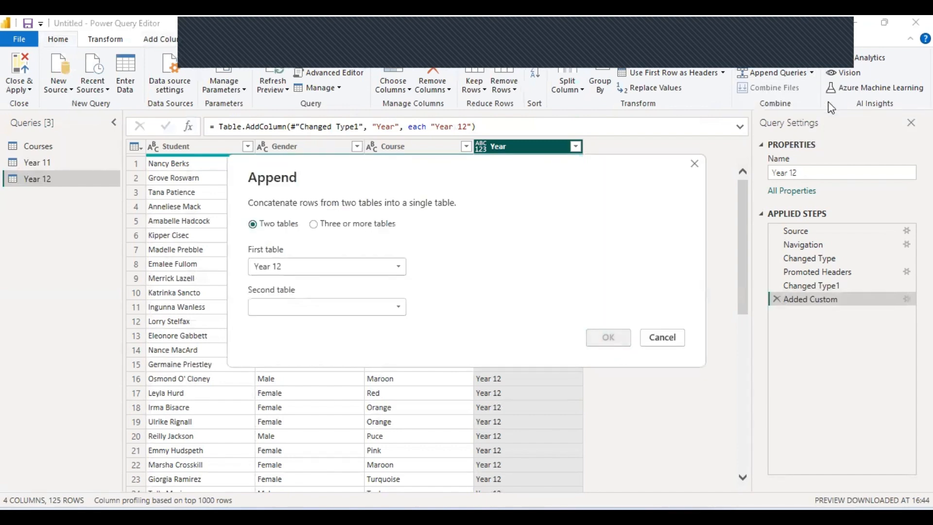
{"action": "left_click", "coordinate": [328, 270]}
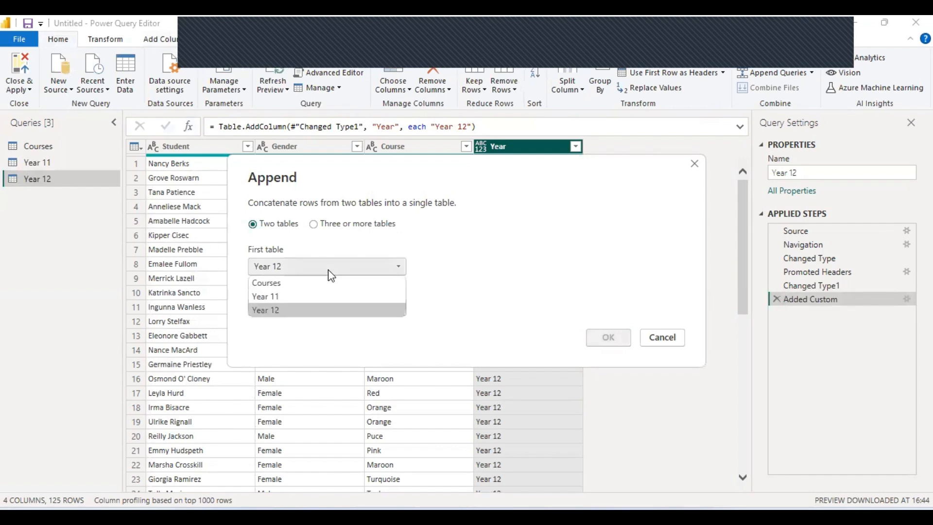
{"action": "left_click", "coordinate": [334, 296]}
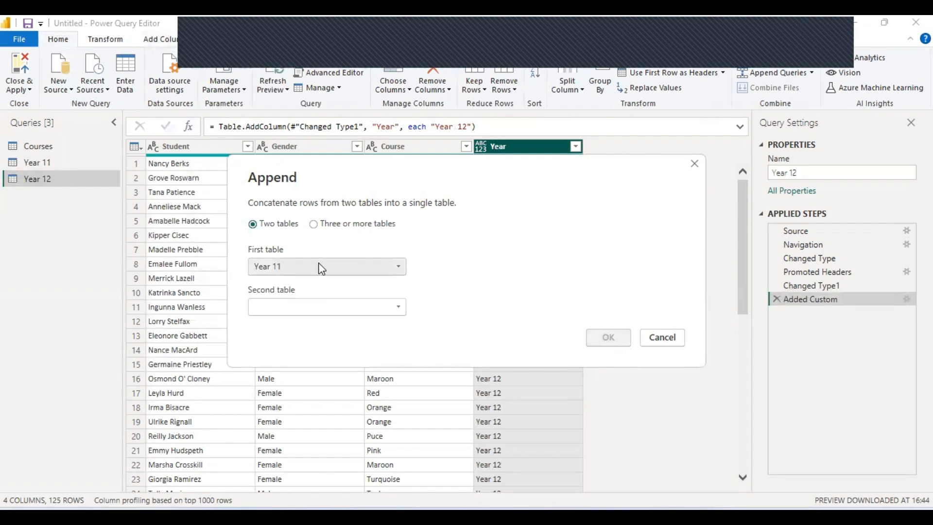
{"action": "left_click", "coordinate": [377, 312]}
{"action": "left_click", "coordinate": [371, 351]}
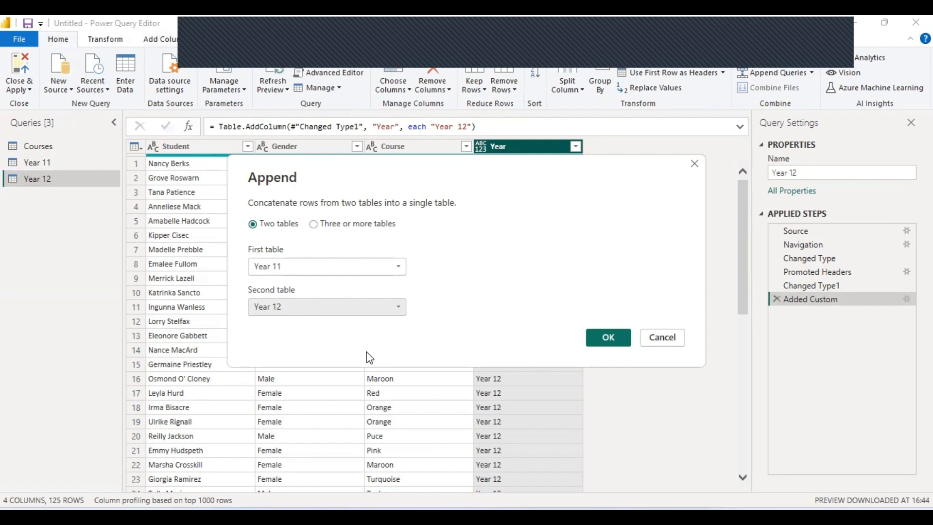
{"action": "left_click", "coordinate": [604, 337]}
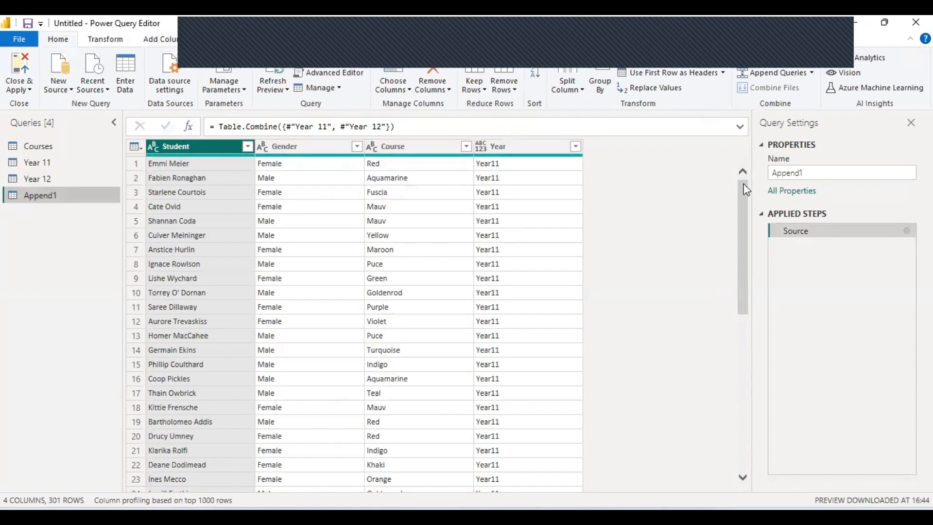
Change the query name from Append1 to CombinedStudentData in Query Settings.
{"action": "left_click_drag", "start_coordinate": [744, 198], "coordinate": [741, 480]}
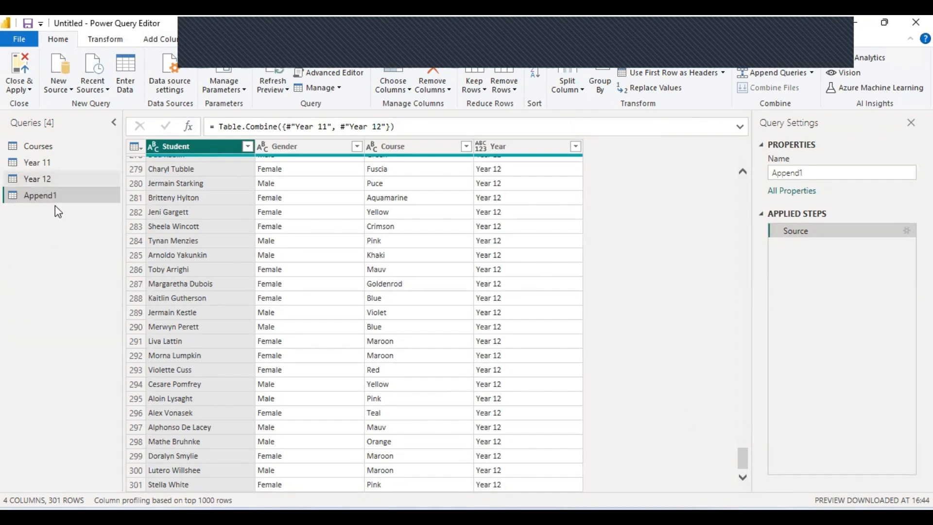
{"action": "left_click", "coordinate": [802, 173]}
{"action": "left_click_drag", "start_coordinate": [802, 173], "coordinate": [771, 173]}
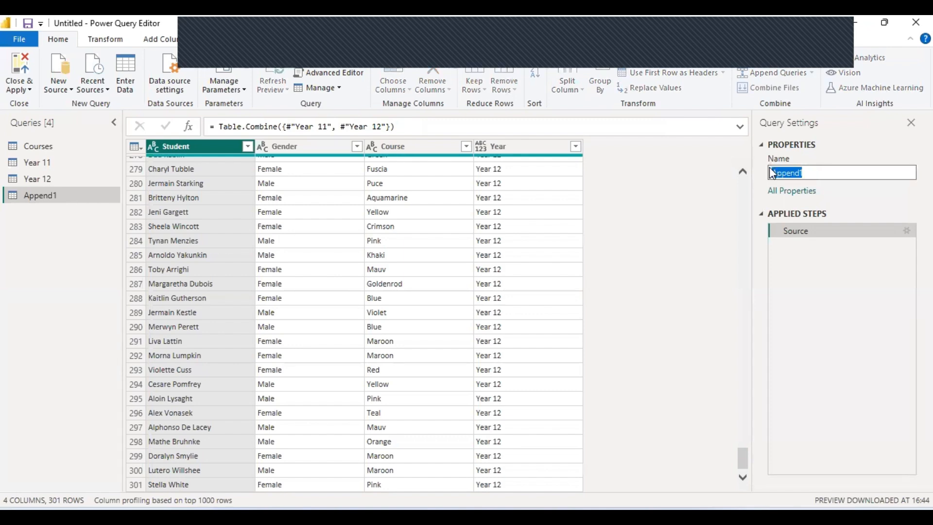
{"action": "type", "text": "CombinedStudentData"}
{"action": "key", "text": "Tab"}
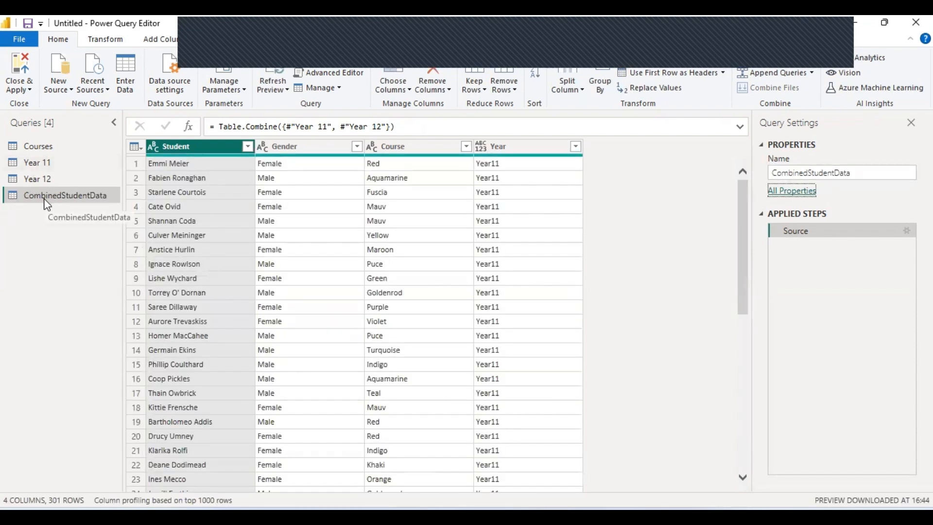
Close the Power Query Editor and apply the pending query changes to the report.
{"action": "left_click", "coordinate": [24, 63]}
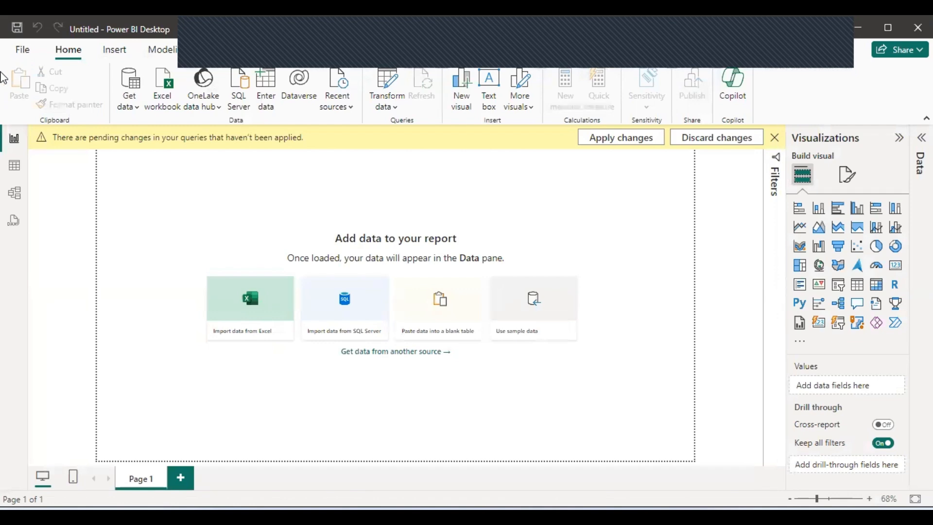
{"action": "left_click", "coordinate": [632, 138]}
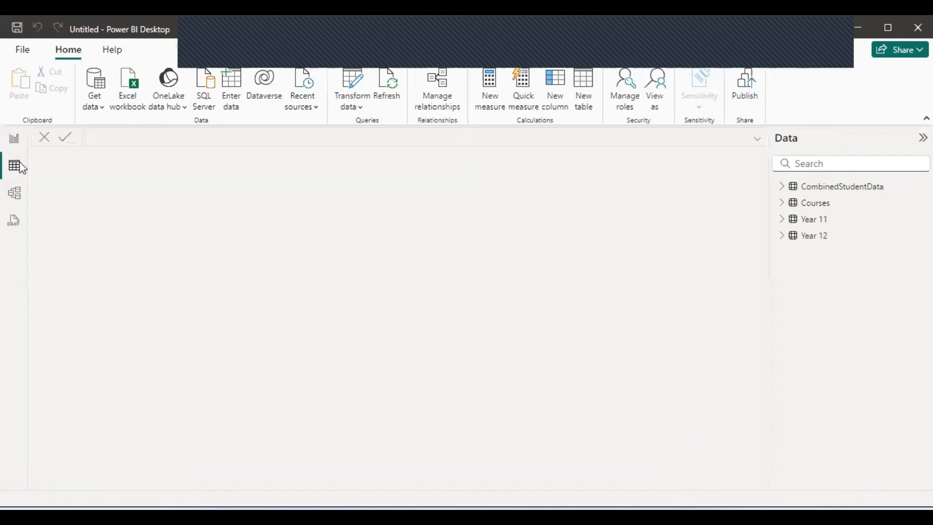
In Table view, expand CombinedStudentData and select its Course column.
{"action": "left_click", "coordinate": [19, 167]}
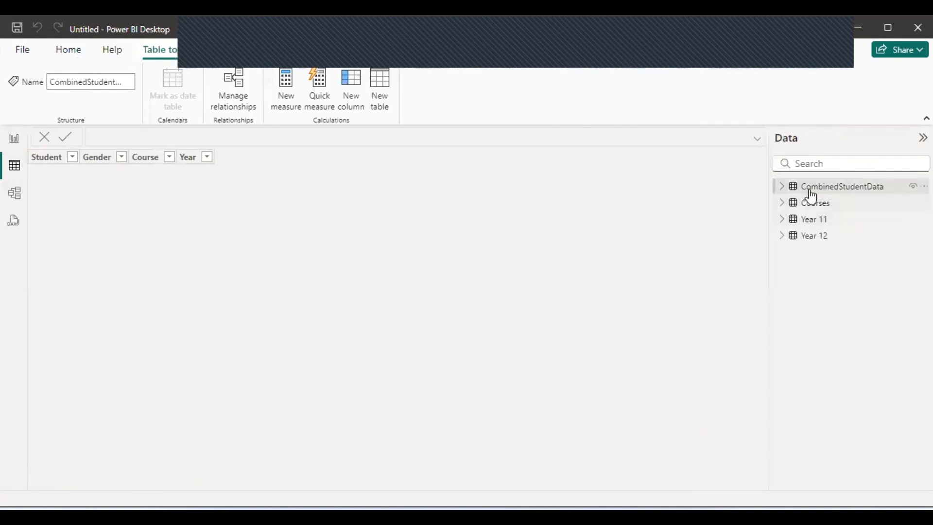
{"action": "left_click", "coordinate": [782, 187]}
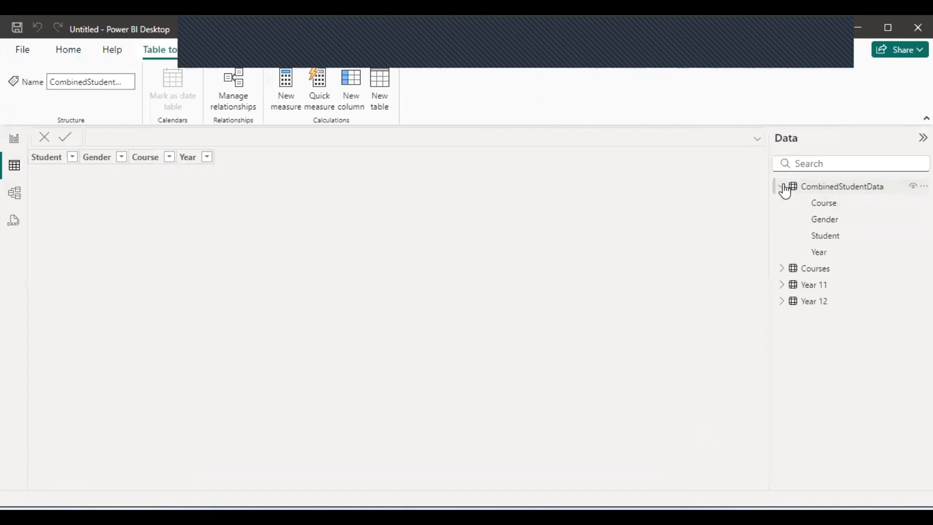
{"action": "left_click", "coordinate": [826, 209]}
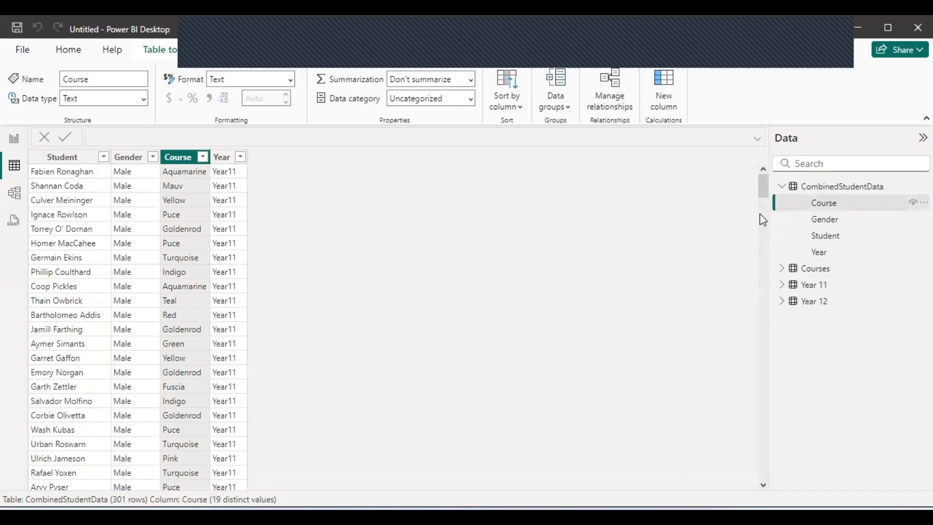
{"action": "left_click_drag", "start_coordinate": [763, 188], "coordinate": [780, 159]}
Open the students & courses workbook from the datasets folder and bring Excel forward.
{"action": "left_click", "coordinate": [232, 516]}
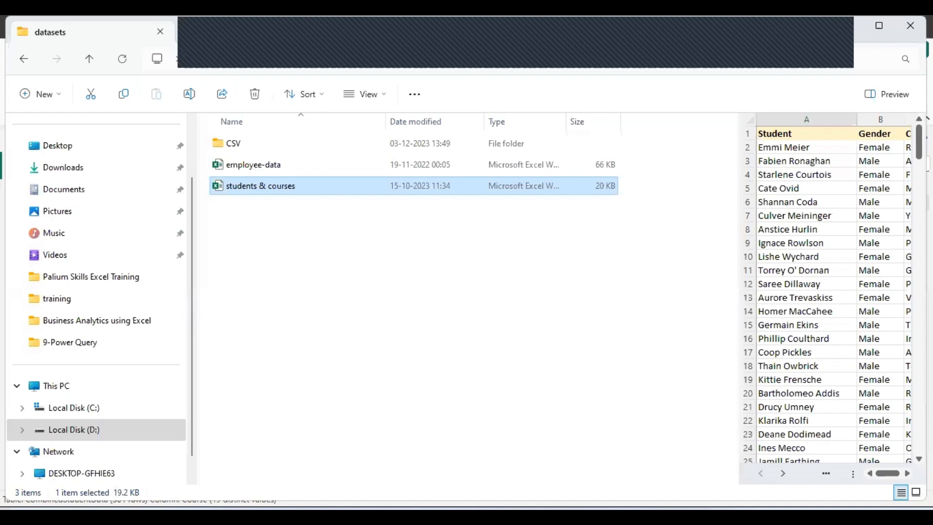
{"action": "double_click", "coordinate": [307, 193]}
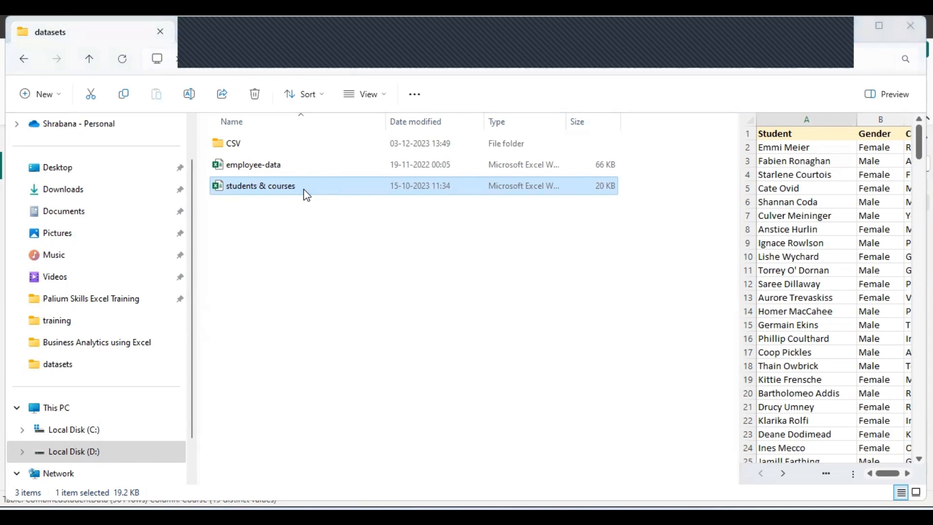
{"action": "double_click", "coordinate": [303, 190]}
{"action": "mouse_move", "coordinate": [472, 515]}
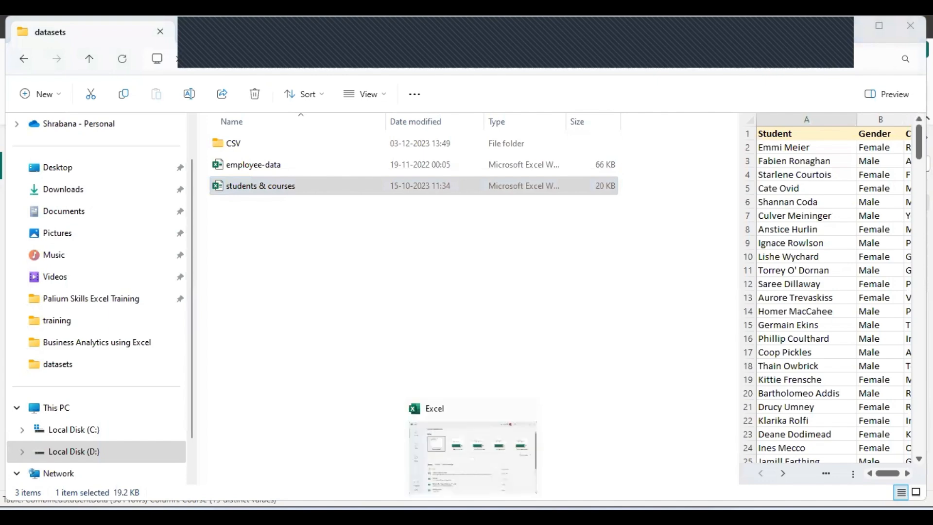
{"action": "left_click", "coordinate": [450, 467]}
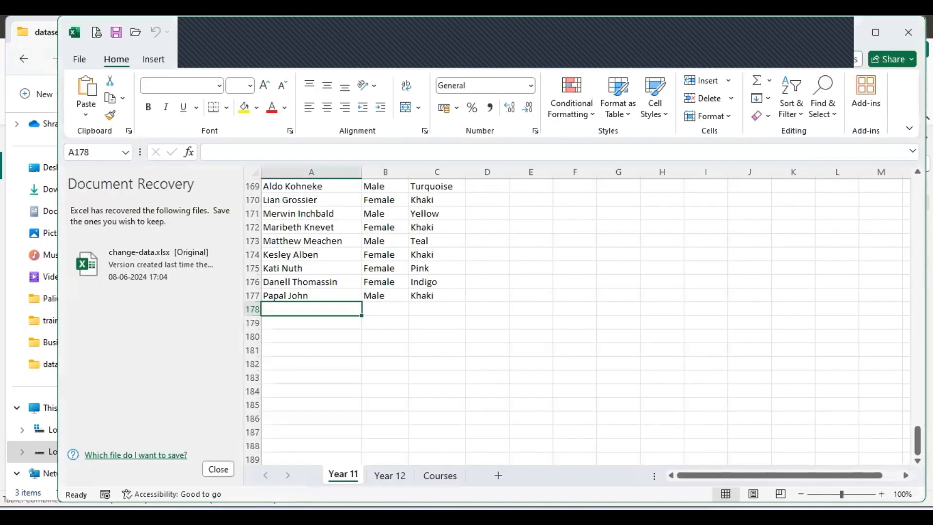
Enter a new Year 11 student in row 178: the student's name, Male, and course Khaki.
{"action": "left_click", "coordinate": [265, 186]}
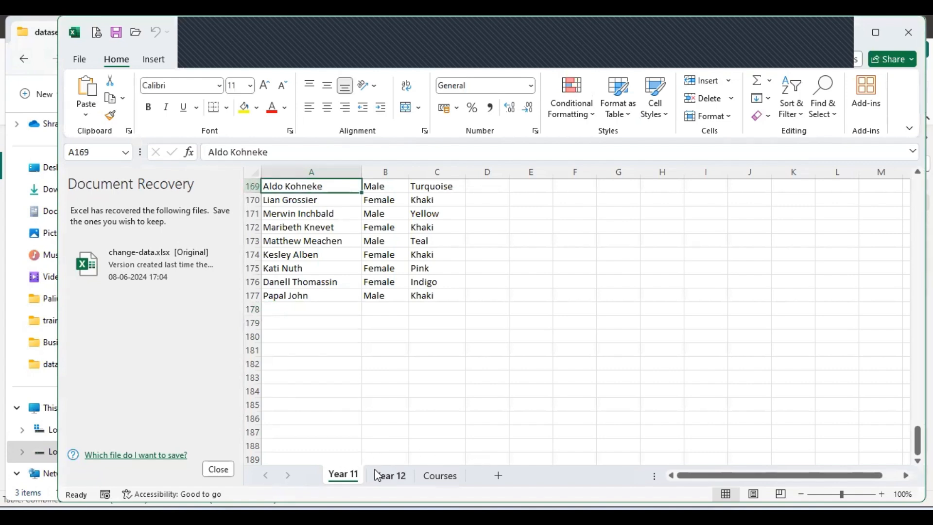
{"action": "left_click", "coordinate": [282, 307]}
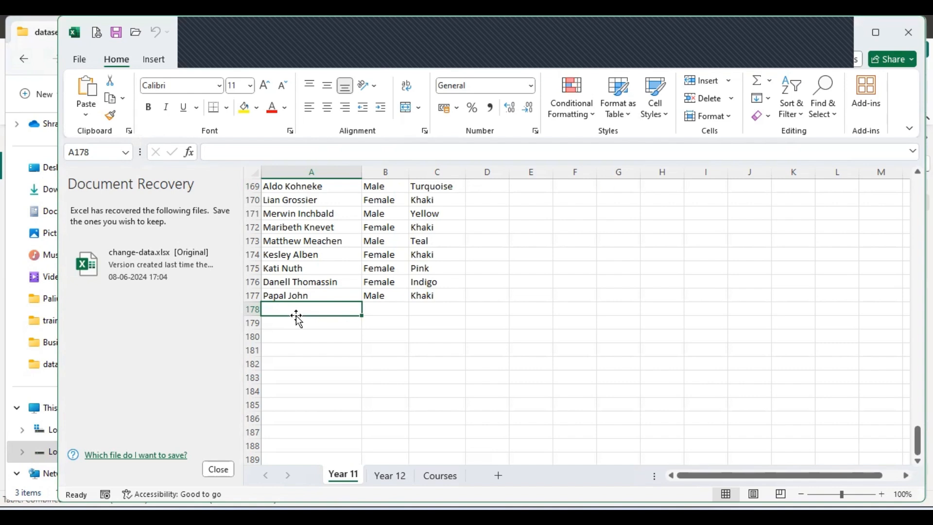
{"action": "type", "text": "David"}
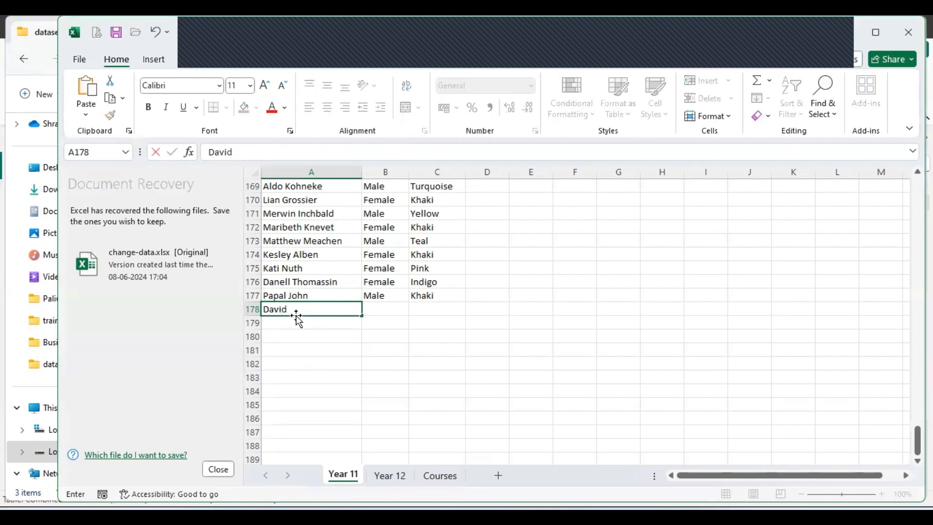
{"action": "type", "text": " DuforeRaja"}
{"action": "key", "text": "Tab"}
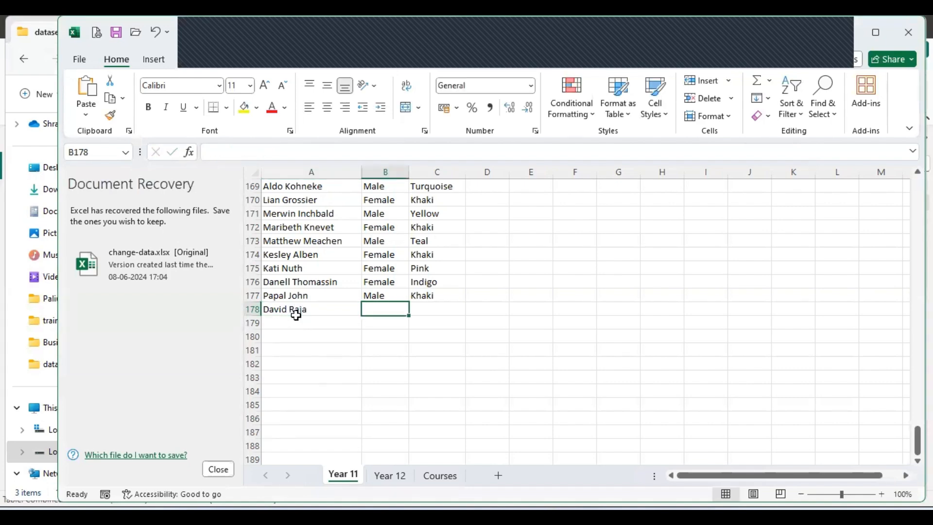
{"action": "type", "text": "Male"}
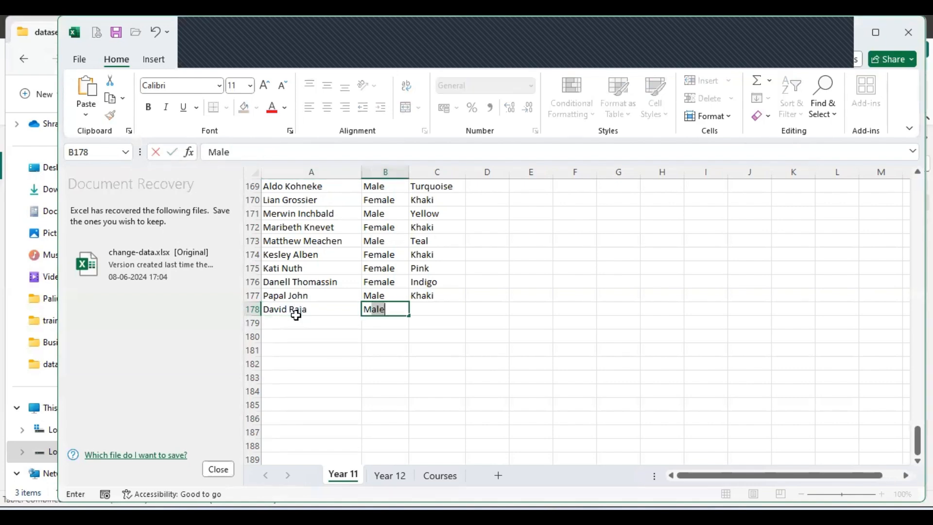
{"action": "key", "text": "Tab"}
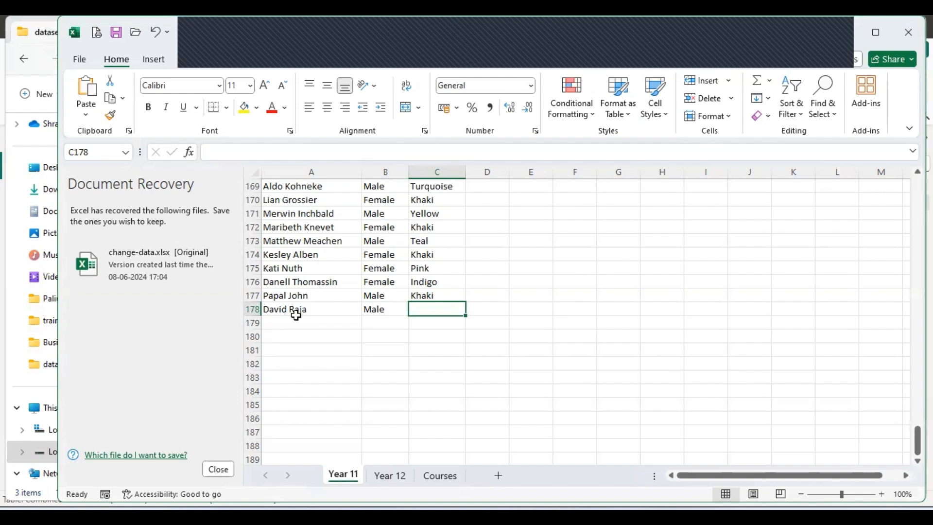
{"action": "type", "text": "Khaki"}
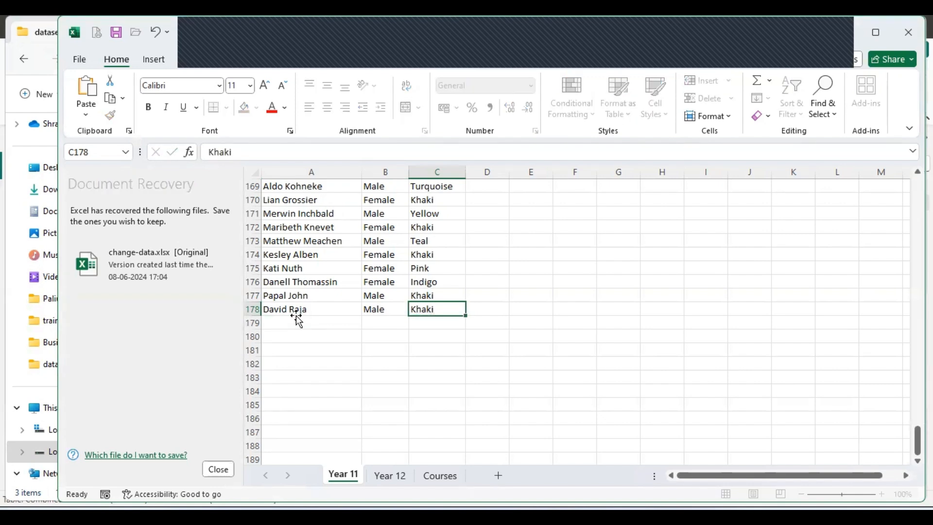
{"action": "left_click", "coordinate": [296, 318]}
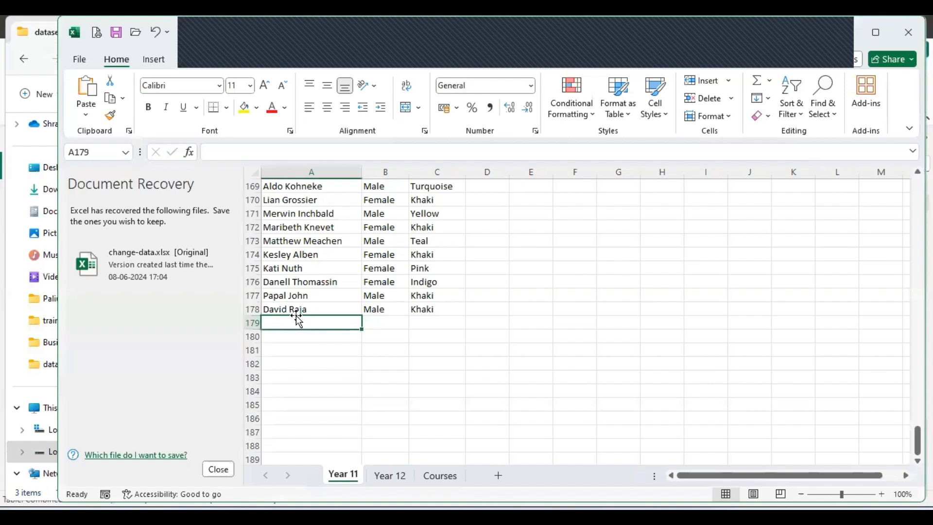
On the Year 12 sheet, enter the new student's name and Female in row 127.
{"action": "left_click", "coordinate": [401, 475]}
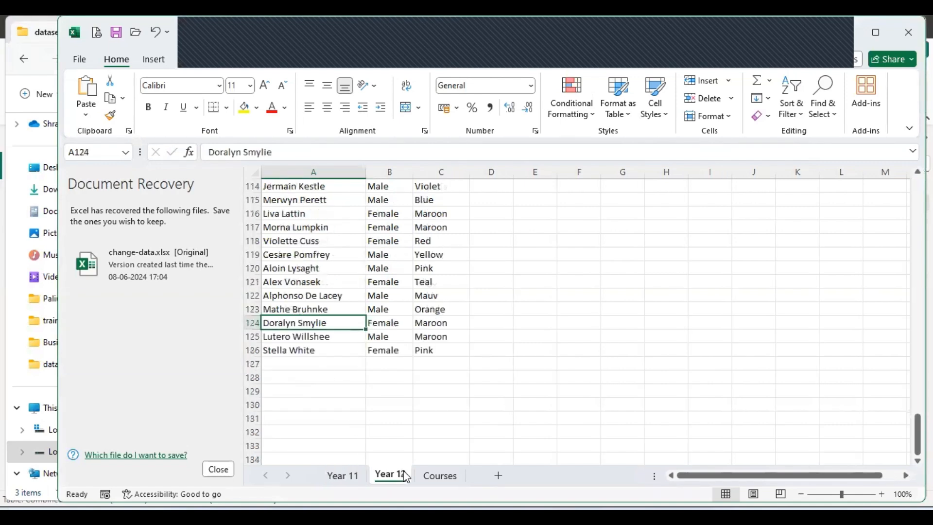
{"action": "left_click", "coordinate": [308, 362]}
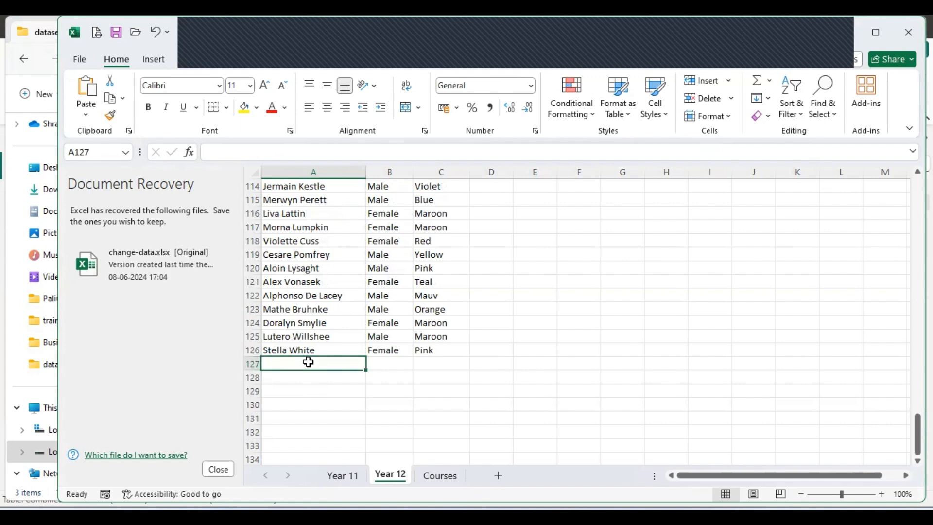
{"action": "type", "text": "Jef"}
{"action": "key", "text": "BackSpace"}
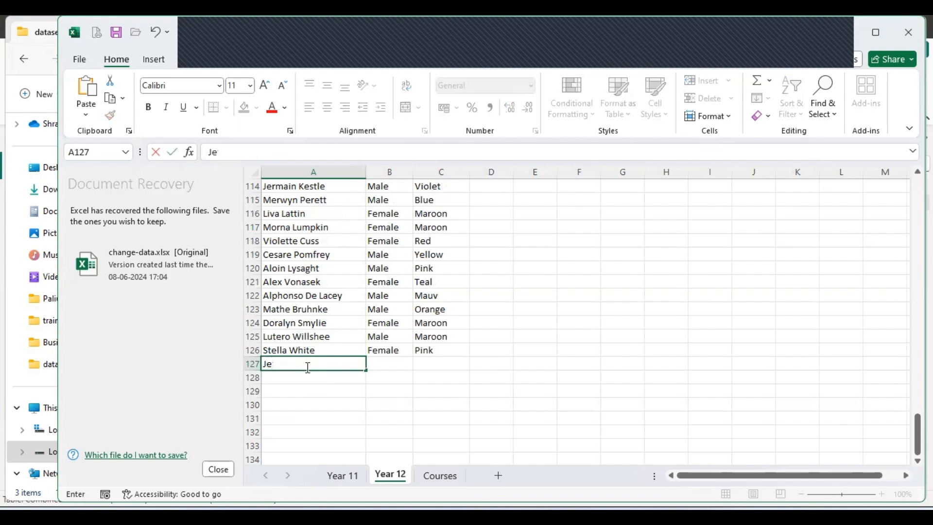
{"action": "type", "text": "nnifer"}
{"action": "type", "text": "Bell"}
{"action": "key", "text": "Tab"}
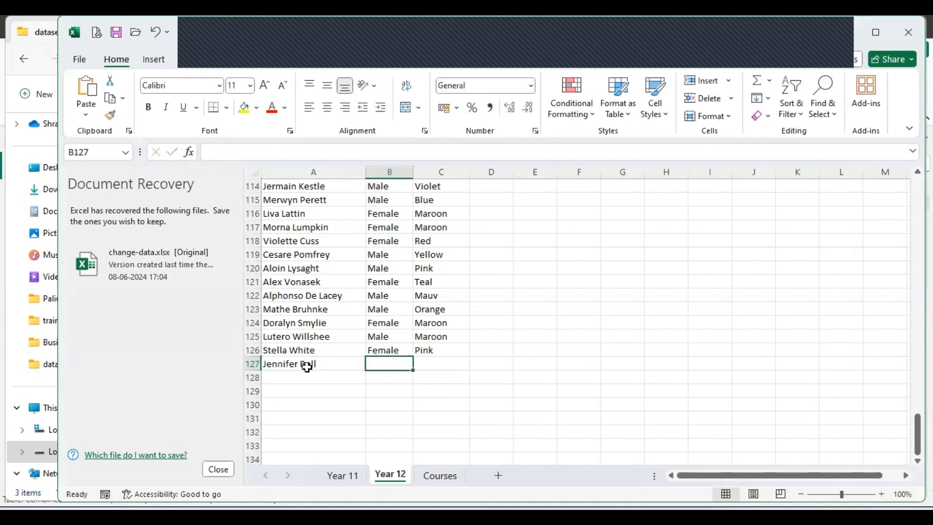
{"action": "type", "text": "Female"}
{"action": "key", "text": "Tab"}
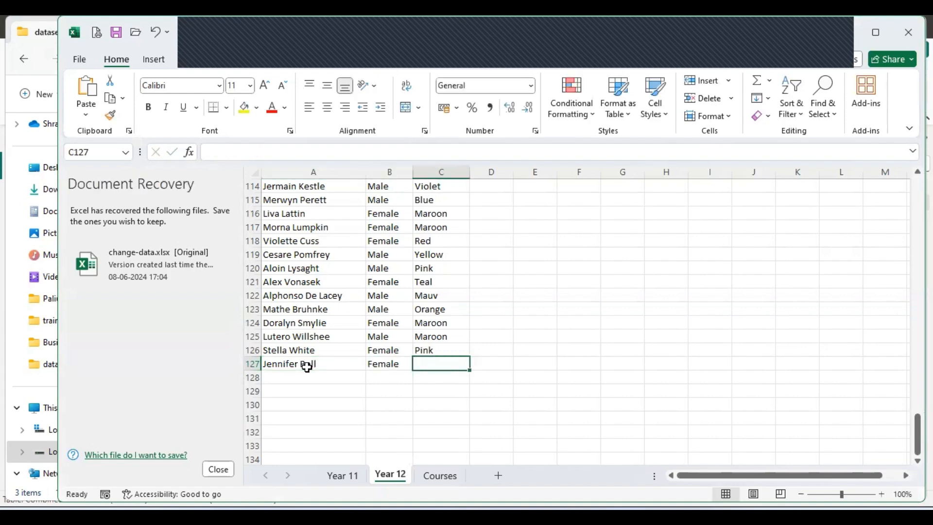
Set the new student's course to Pink, then save the workbook and close Excel.
{"action": "type", "text": "O"}
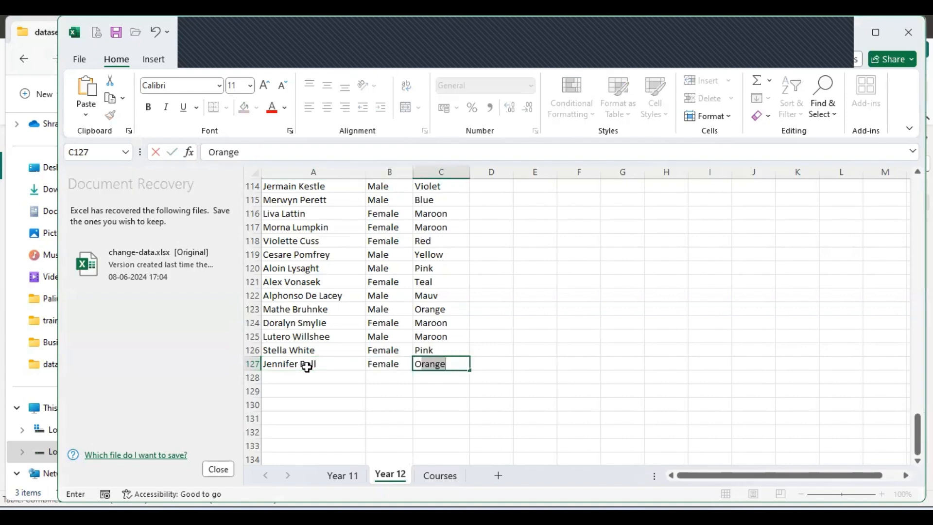
{"action": "key", "text": "BackSpace"}
{"action": "key", "text": "BackSpace"}
{"action": "type", "text": "P"}
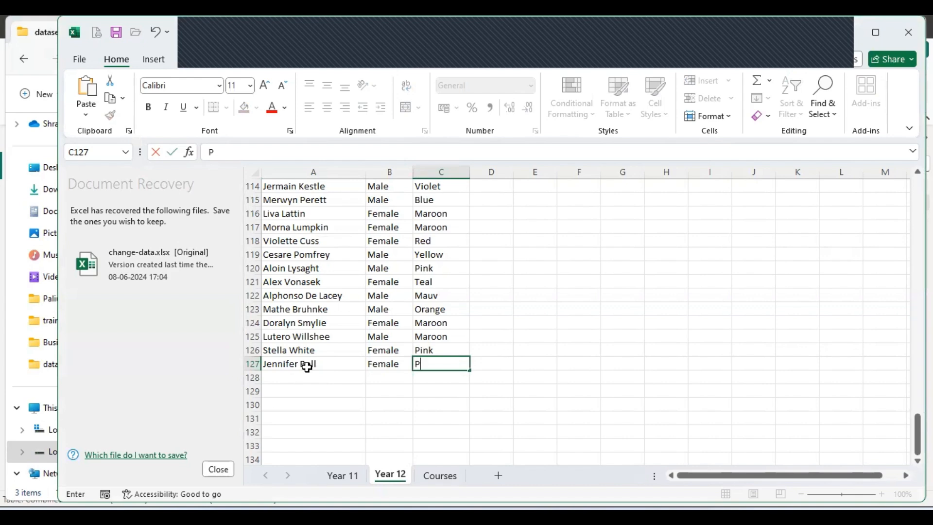
{"action": "type", "text": "ink"}
{"action": "key", "text": "Return"}
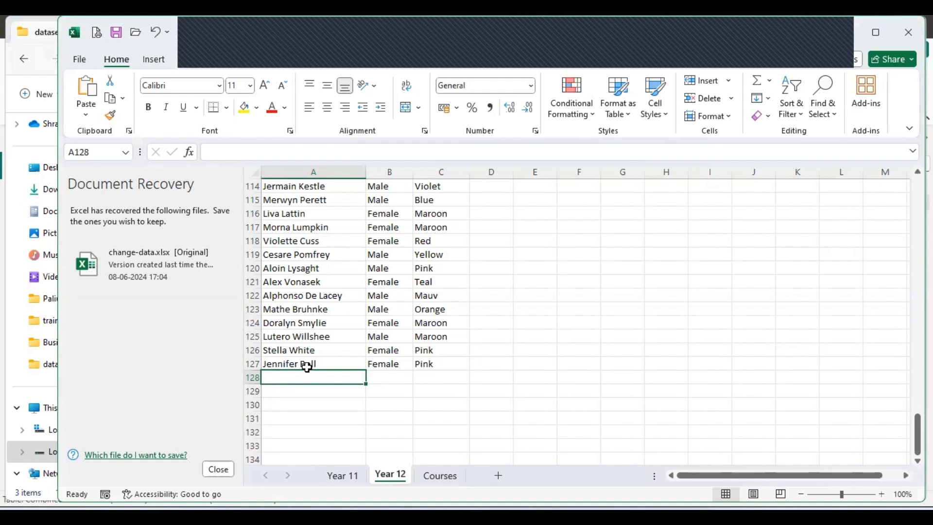
{"action": "left_click", "coordinate": [115, 31]}
{"action": "left_click", "coordinate": [908, 32]}
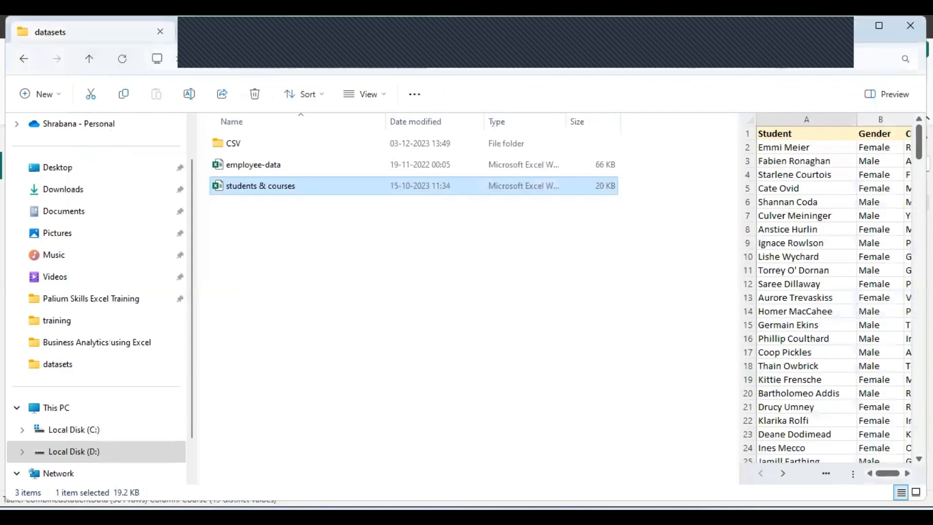
Bring Power BI Desktop back to the CombinedStudentData table view, still at 301 rows.
{"action": "mouse_move", "coordinate": [582, 515]}
{"action": "left_click", "coordinate": [583, 454]}
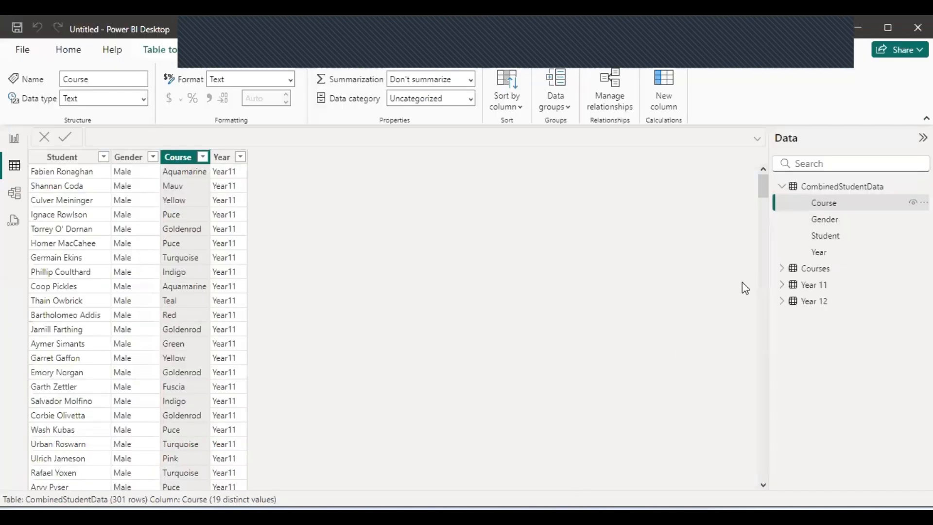
{"action": "right_click", "coordinate": [820, 203]}
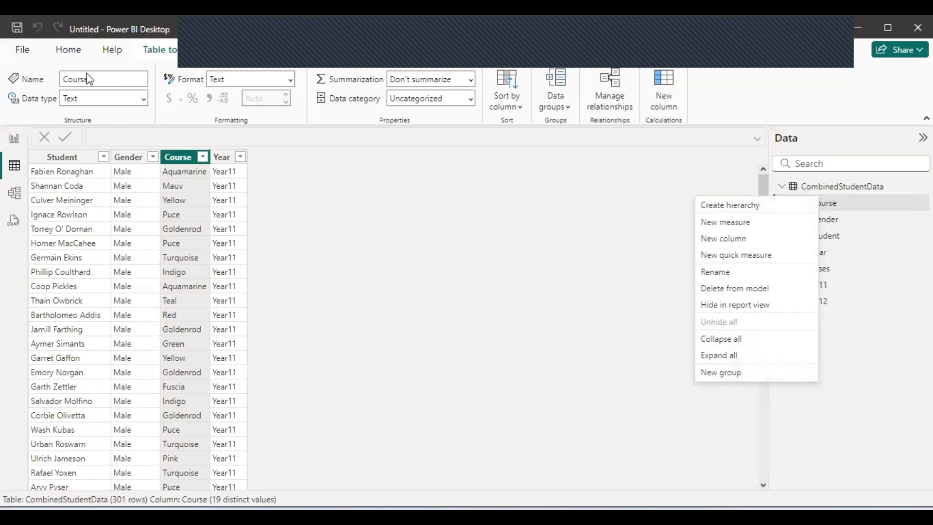
{"action": "left_click", "coordinate": [80, 53]}
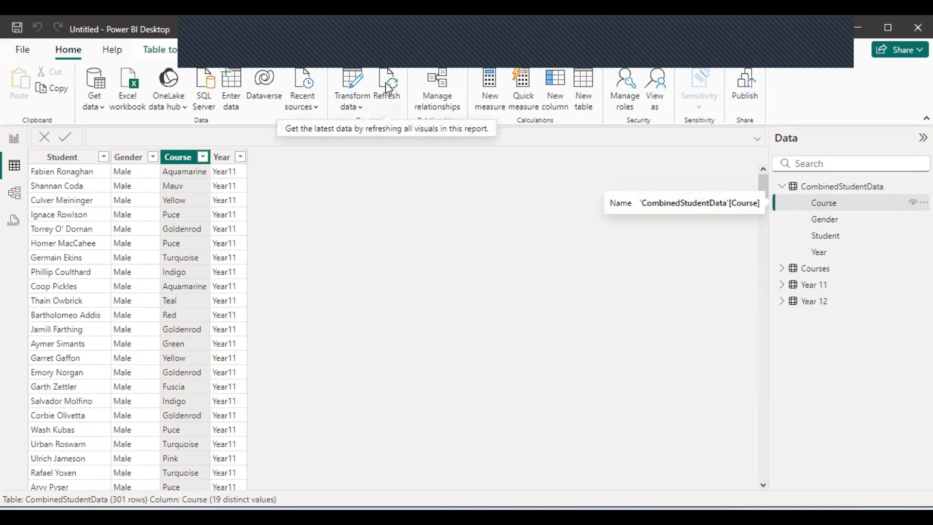
Open the CombinedStudentData options menu in the Data pane and check Recent sources.
{"action": "right_click", "coordinate": [827, 188]}
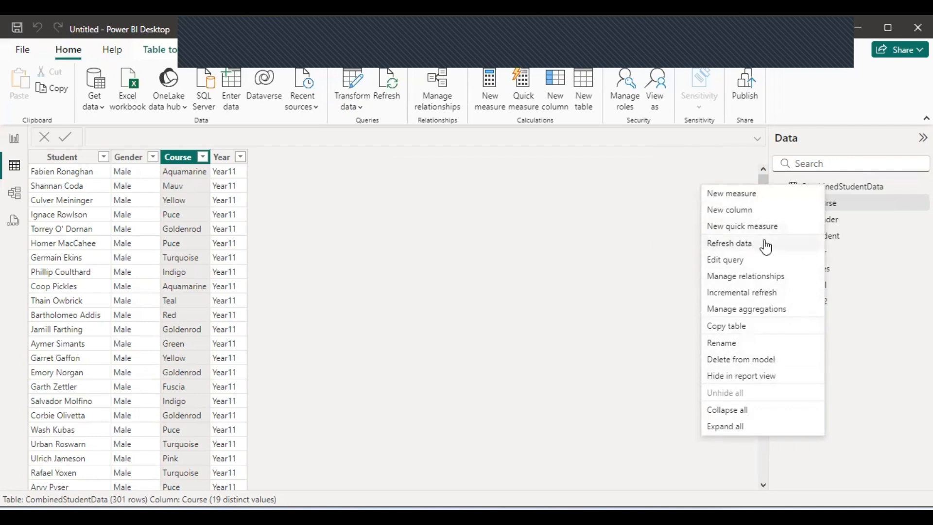
{"action": "right_click", "coordinate": [841, 183]}
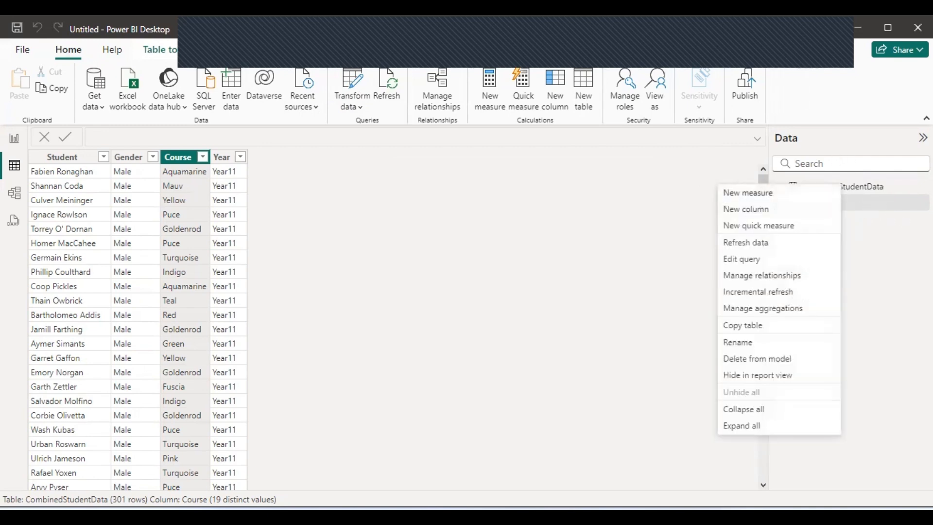
{"action": "left_click", "coordinate": [874, 217]}
{"action": "right_click", "coordinate": [864, 187]}
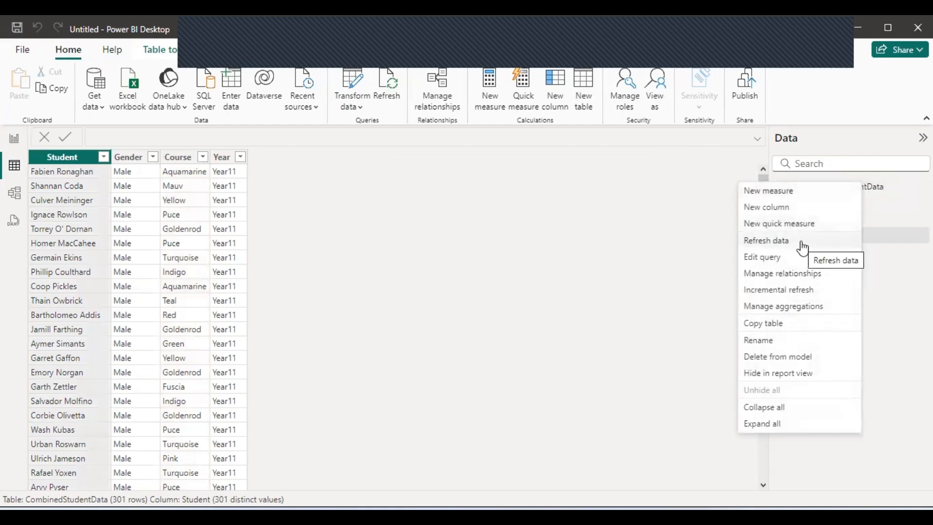
{"action": "left_click", "coordinate": [309, 110]}
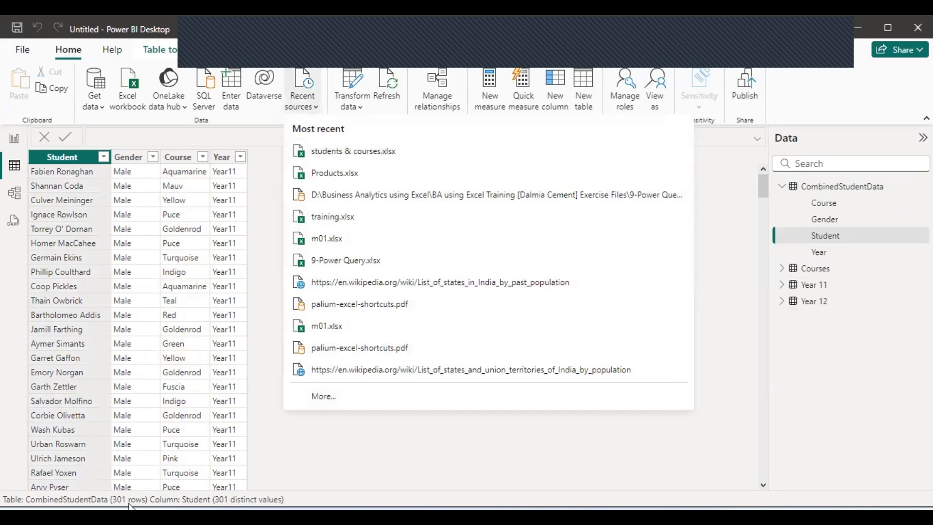
{"action": "right_click", "coordinate": [835, 193]}
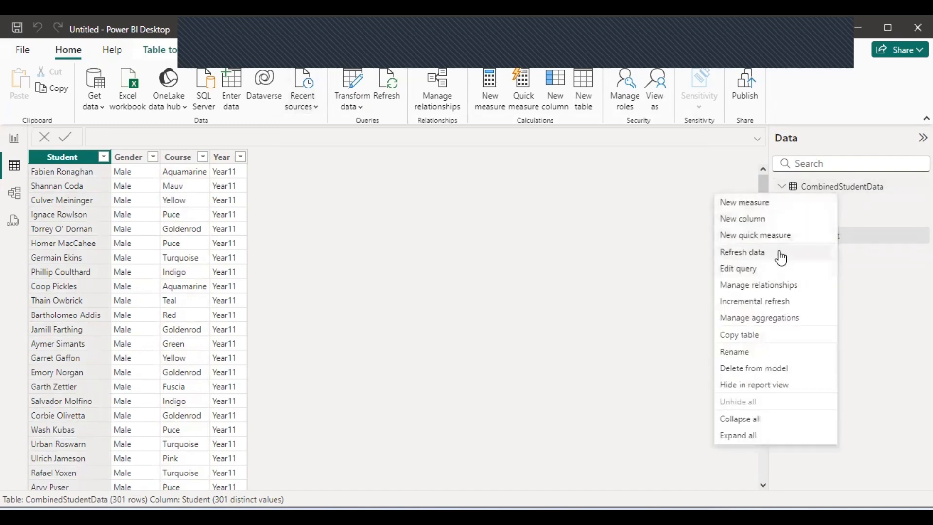
Refresh CombinedStudentData and scroll the table to confirm the two new students, now 303 rows.
{"action": "left_click", "coordinate": [780, 252]}
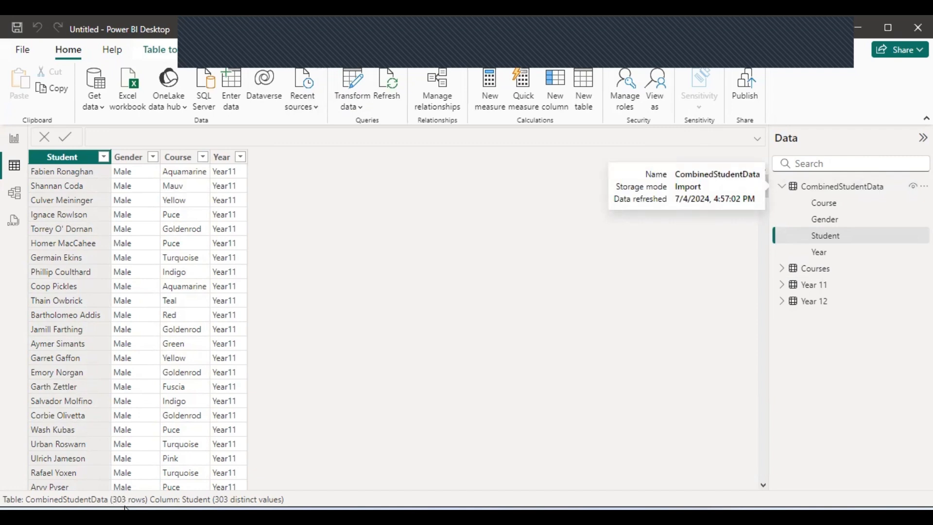
{"action": "left_click", "coordinate": [760, 234]}
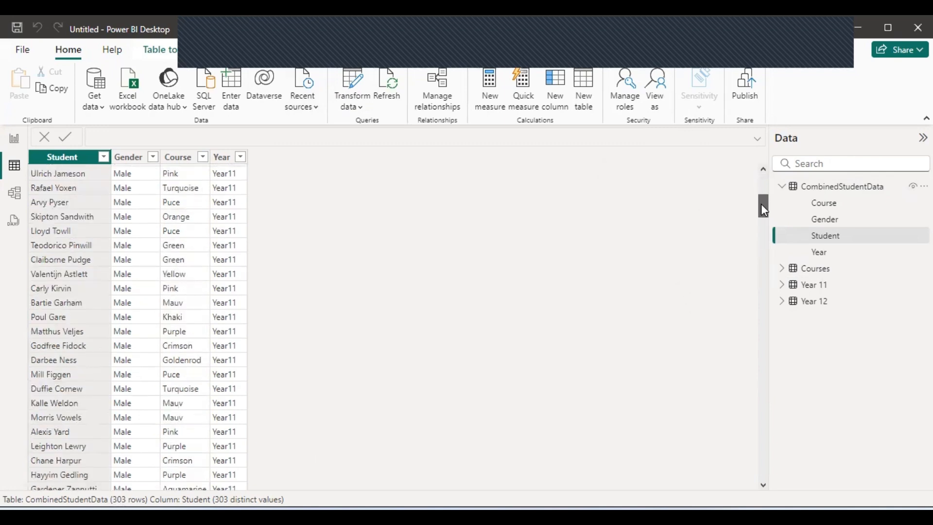
{"action": "left_click_drag", "start_coordinate": [762, 205], "coordinate": [767, 360]}
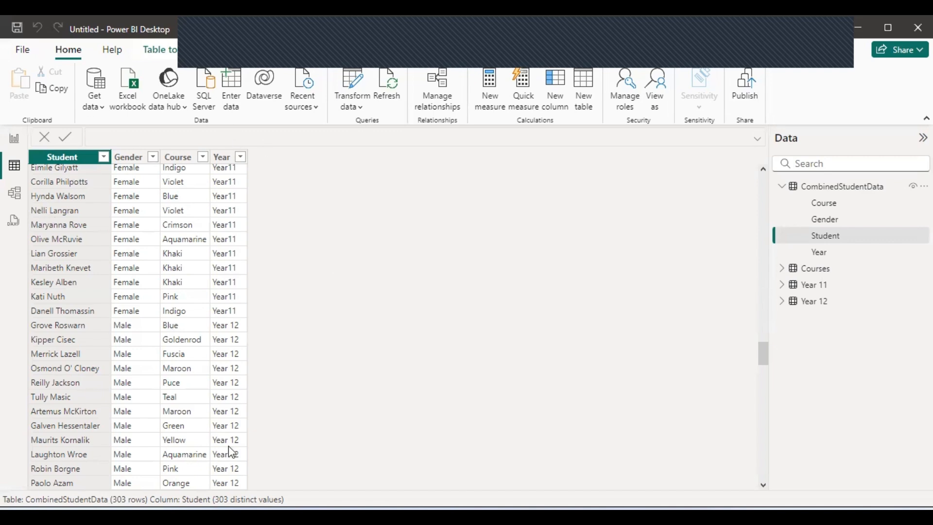
{"action": "left_click_drag", "start_coordinate": [763, 351], "coordinate": [762, 151]}
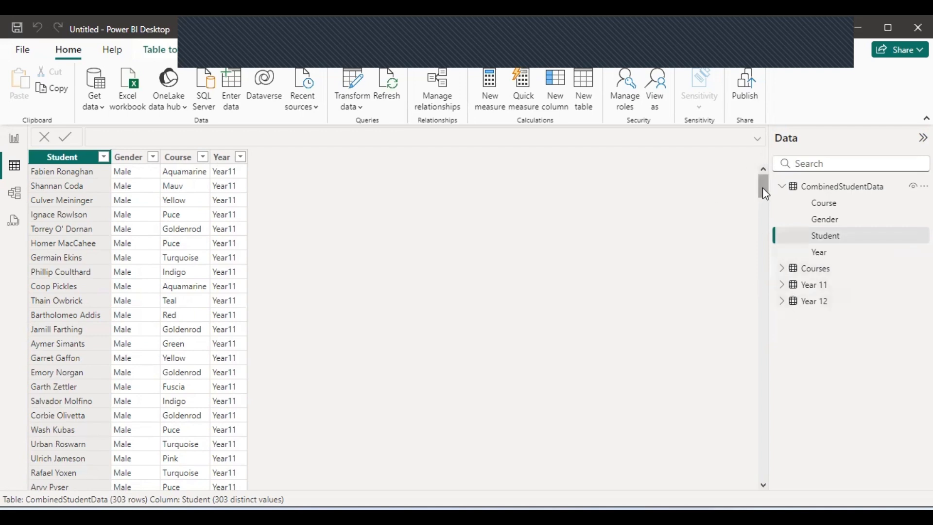
{"action": "left_click_drag", "start_coordinate": [762, 187], "coordinate": [765, 215]}
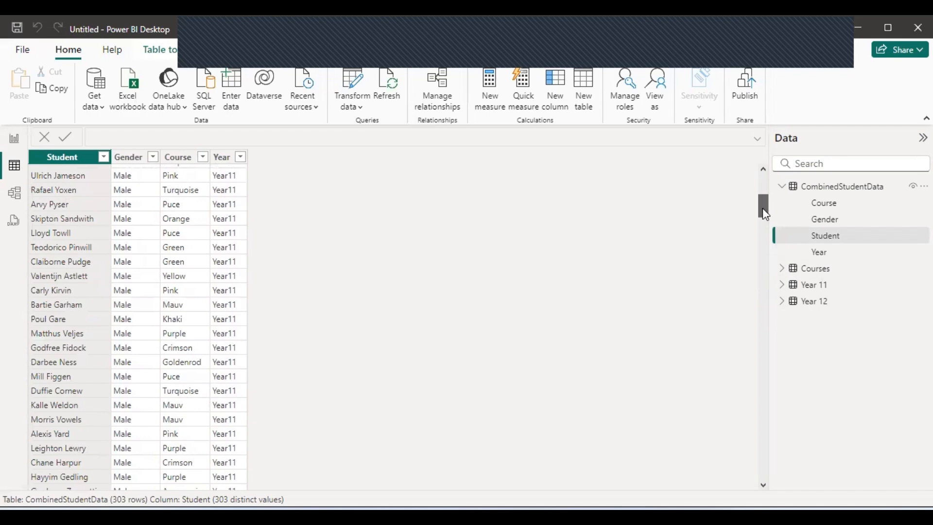
{"action": "left_click_drag", "start_coordinate": [762, 208], "coordinate": [768, 237]}
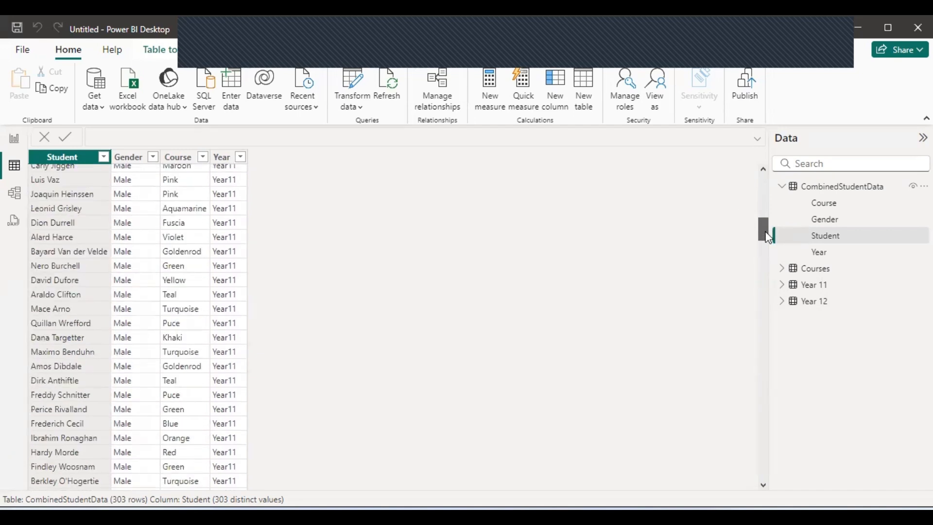
{"action": "left_click_drag", "start_coordinate": [768, 237], "coordinate": [770, 262]}
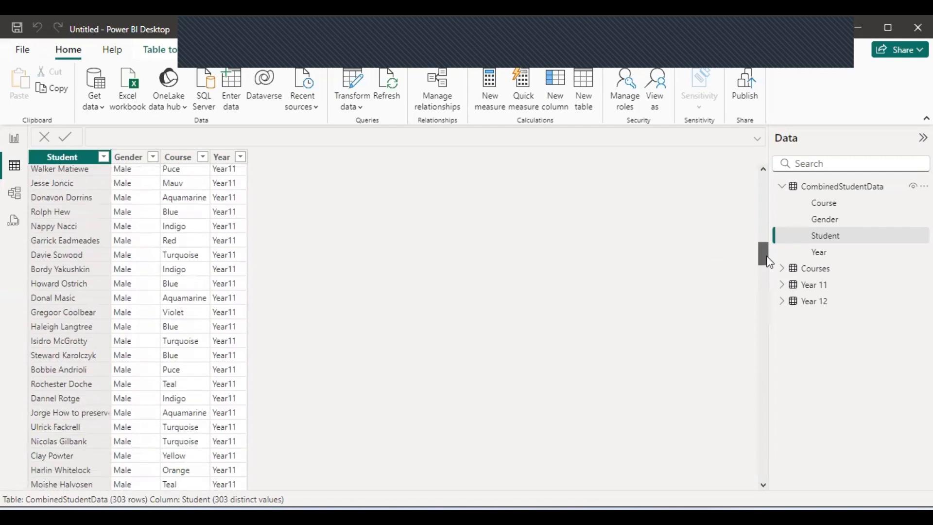
{"action": "left_click_drag", "start_coordinate": [770, 261], "coordinate": [770, 269]}
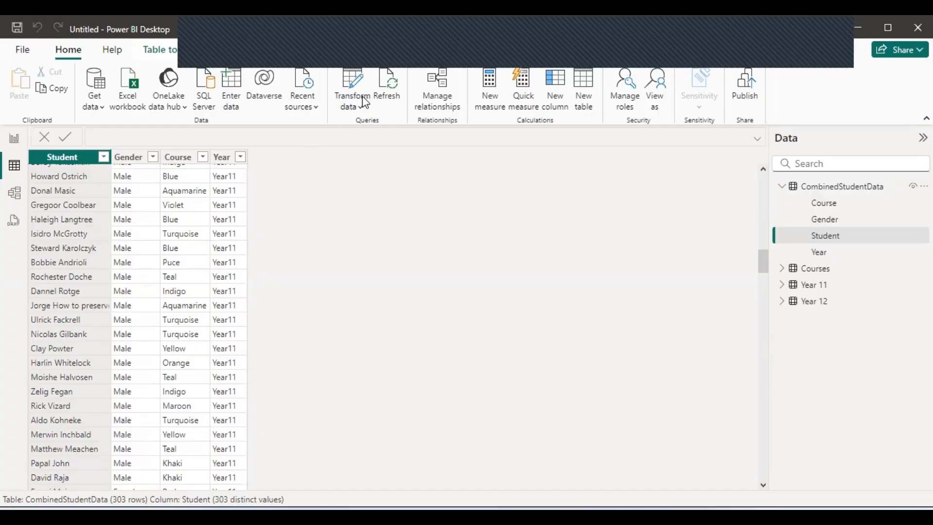
Open Power Query Editor via Transform data and switch between the CombinedStudentData and Courses queries.
{"action": "left_click", "coordinate": [367, 102]}
{"action": "left_click", "coordinate": [377, 131]}
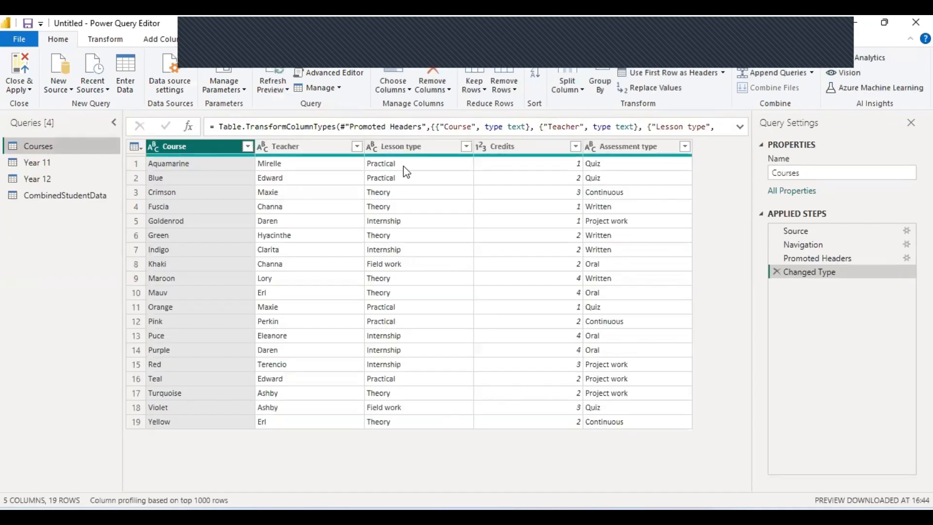
{"action": "left_click", "coordinate": [51, 204]}
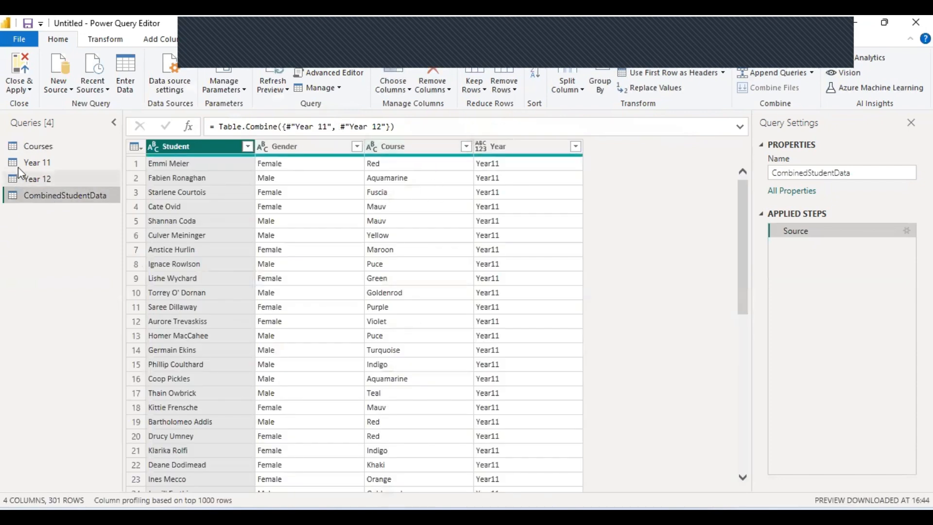
{"action": "left_click", "coordinate": [40, 144]}
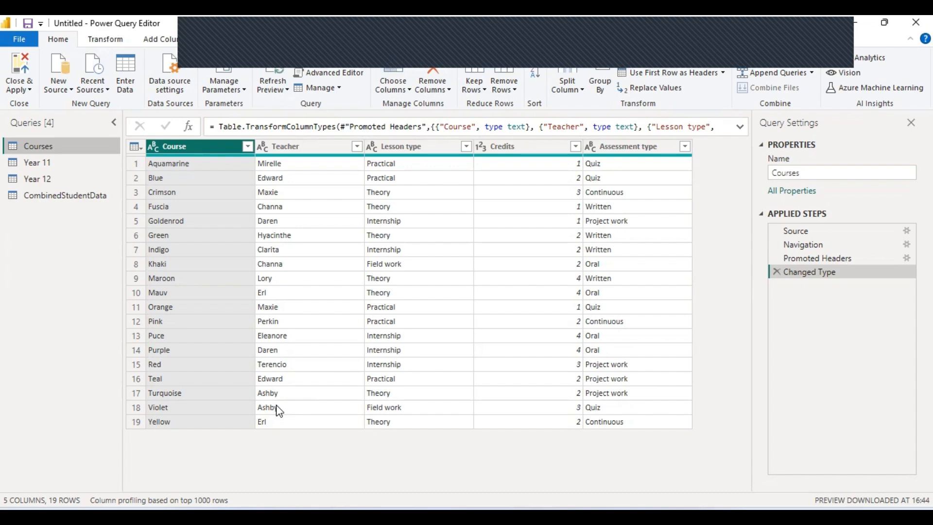
{"action": "left_click", "coordinate": [47, 195]}
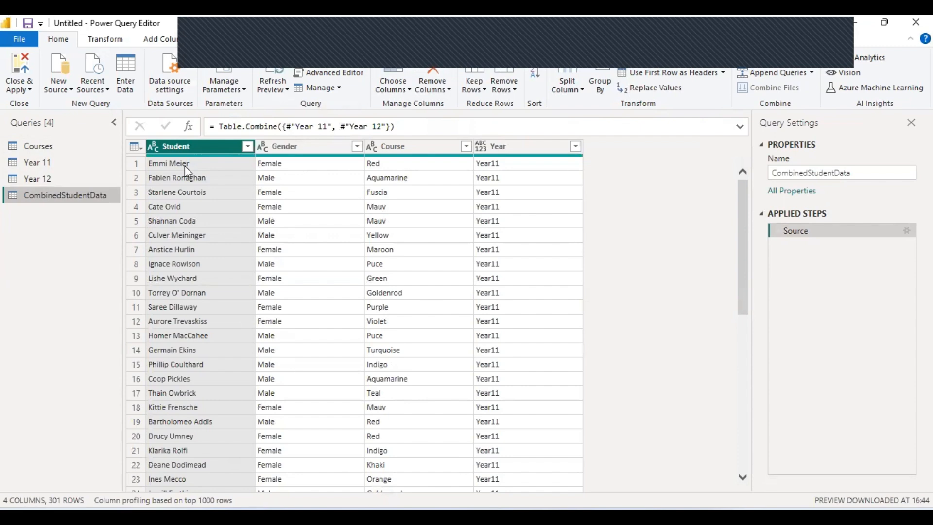
Compare the Course value Red in CombinedStudentData with the Courses entry, ending on CombinedStudentData.
{"action": "left_click", "coordinate": [380, 164]}
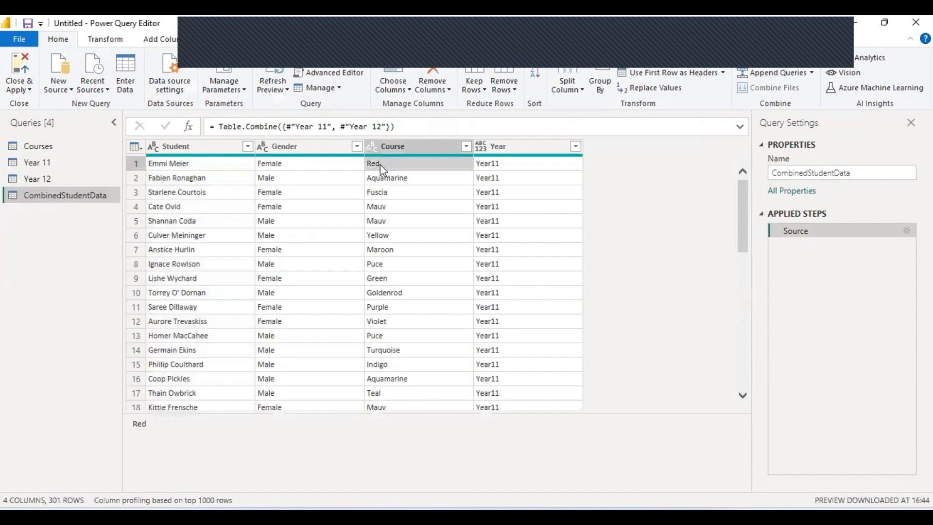
{"action": "left_click", "coordinate": [33, 146]}
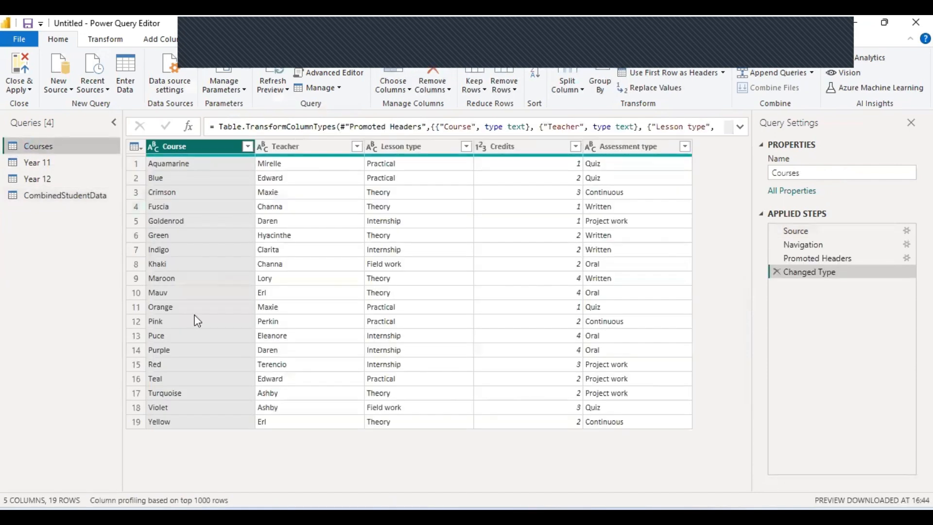
{"action": "left_click", "coordinate": [199, 364]}
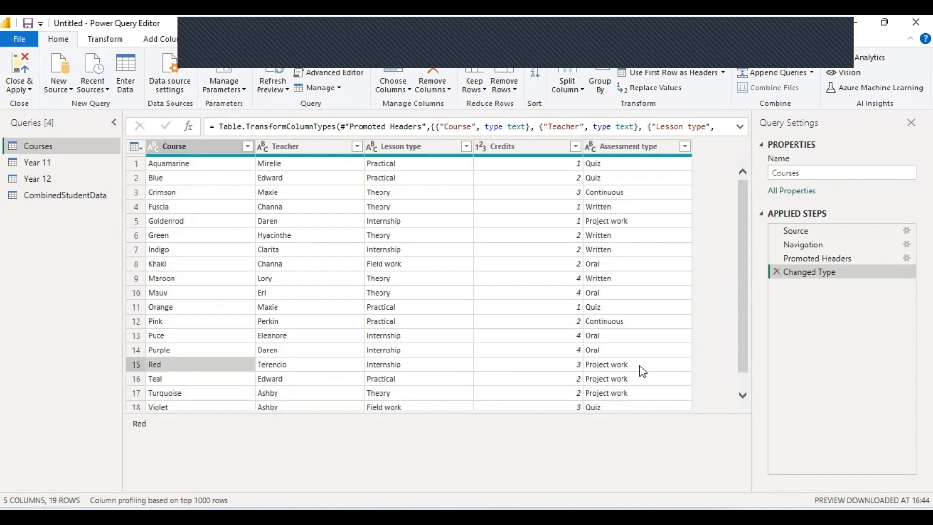
{"action": "left_click", "coordinate": [53, 200]}
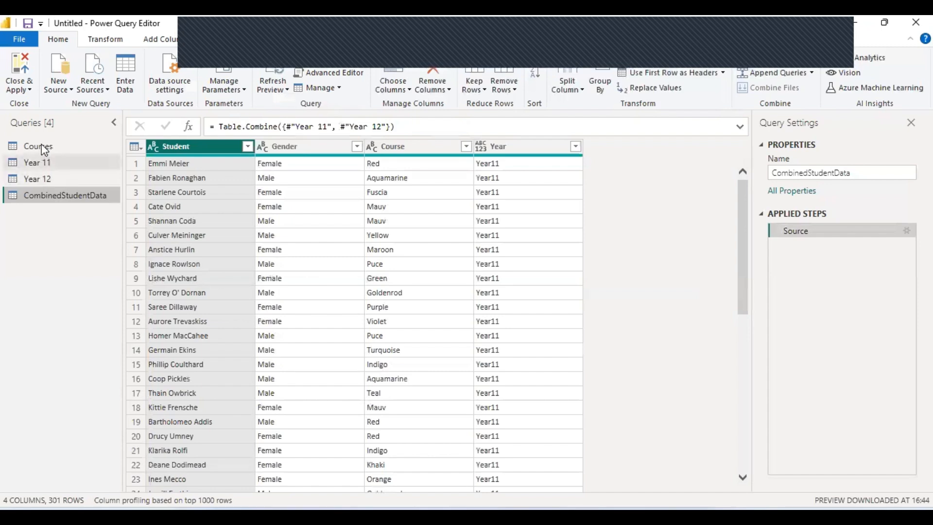
{"action": "left_click", "coordinate": [42, 146]}
{"action": "left_click", "coordinate": [68, 197]}
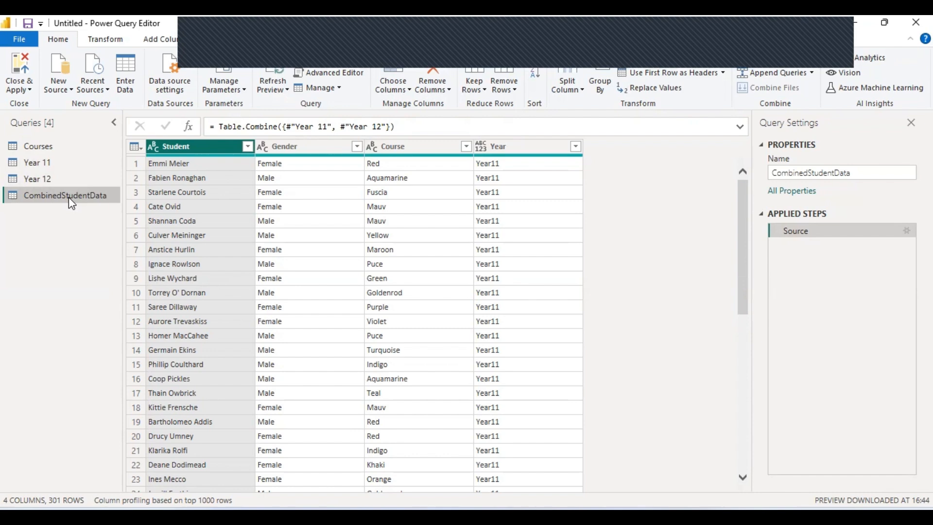
{"action": "left_click_drag", "start_coordinate": [30, 163], "coordinate": [29, 163]}
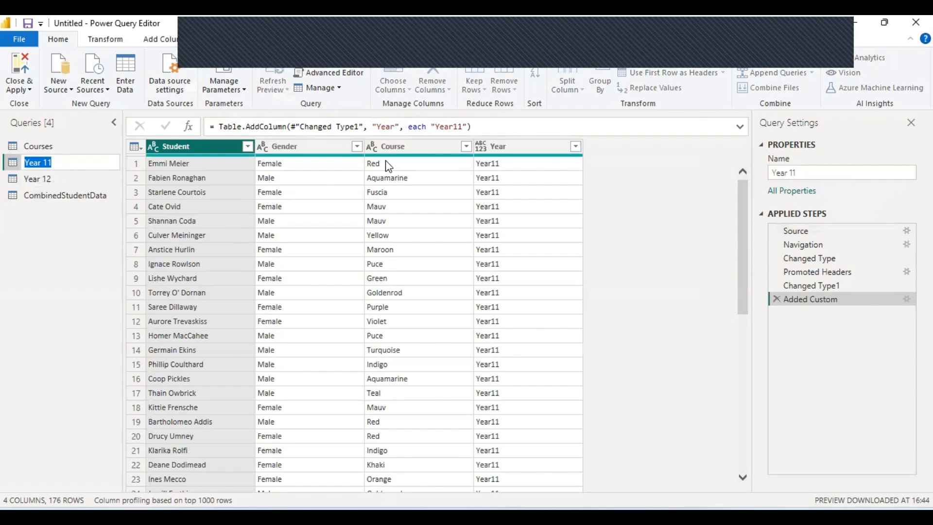
{"action": "key", "text": "Return"}
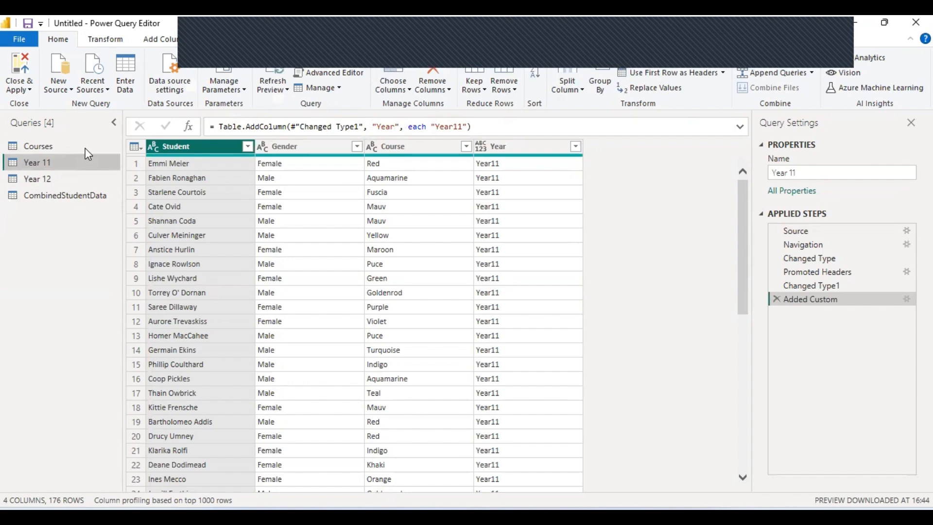
{"action": "left_click", "coordinate": [92, 196]}
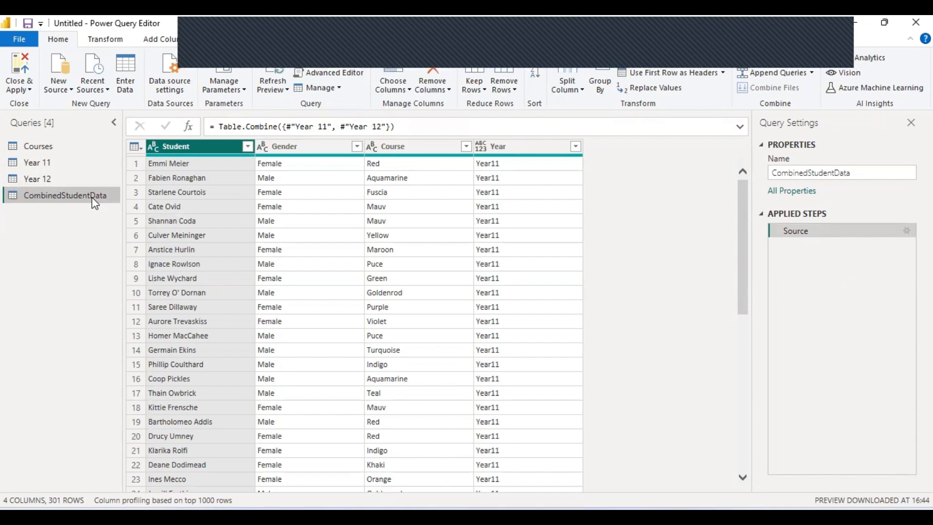
{"action": "left_click", "coordinate": [83, 162]}
{"action": "left_click", "coordinate": [89, 176]}
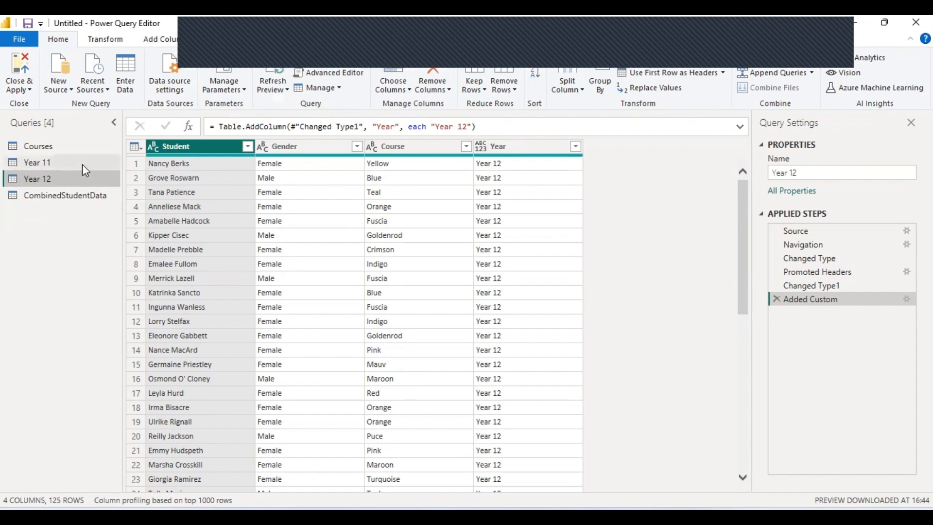
{"action": "left_click", "coordinate": [83, 162]}
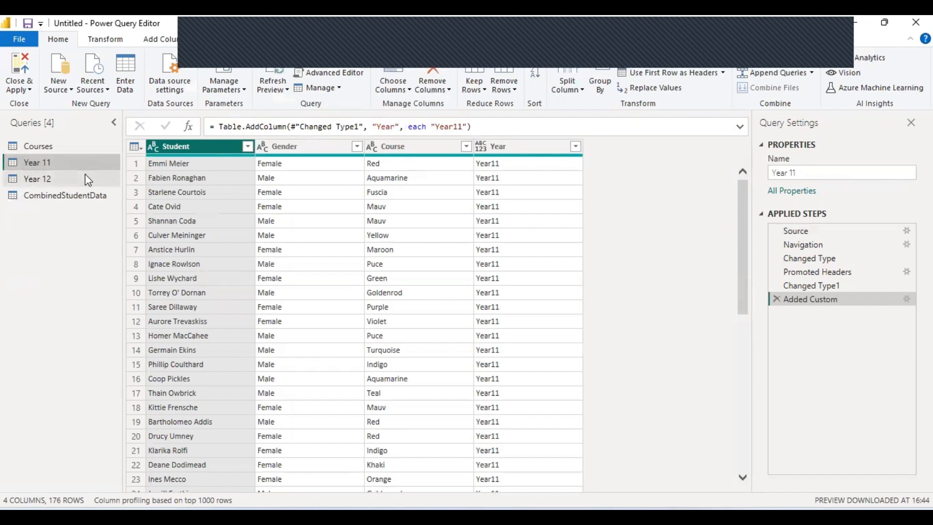
{"action": "left_click", "coordinate": [86, 178]}
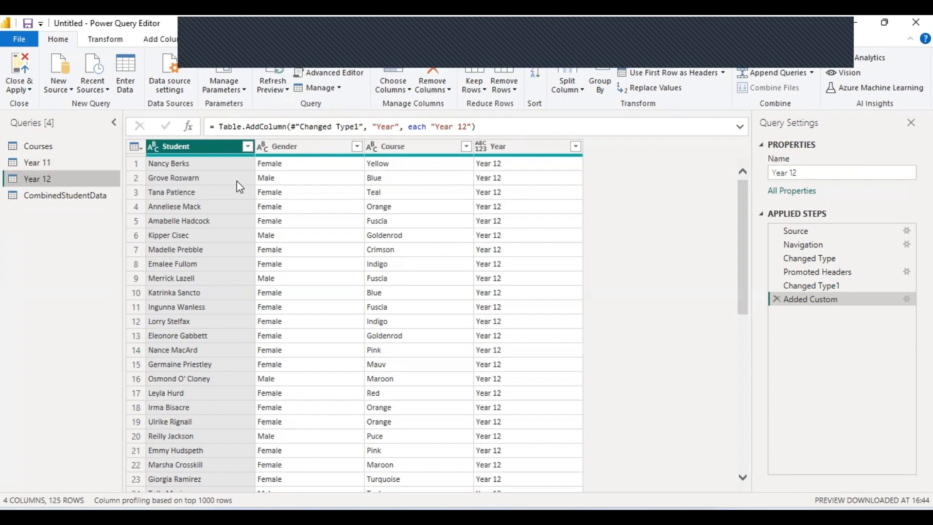
{"action": "left_click", "coordinate": [60, 198]}
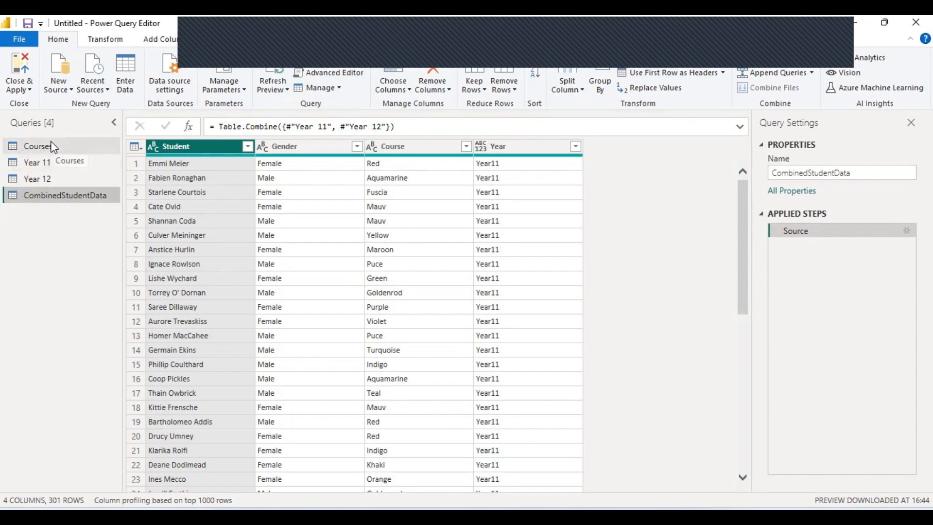
Merge CombinedStudentData with Courses on the Course column of both tables, matching 303 of 303 rows.
{"action": "left_click", "coordinate": [806, 57]}
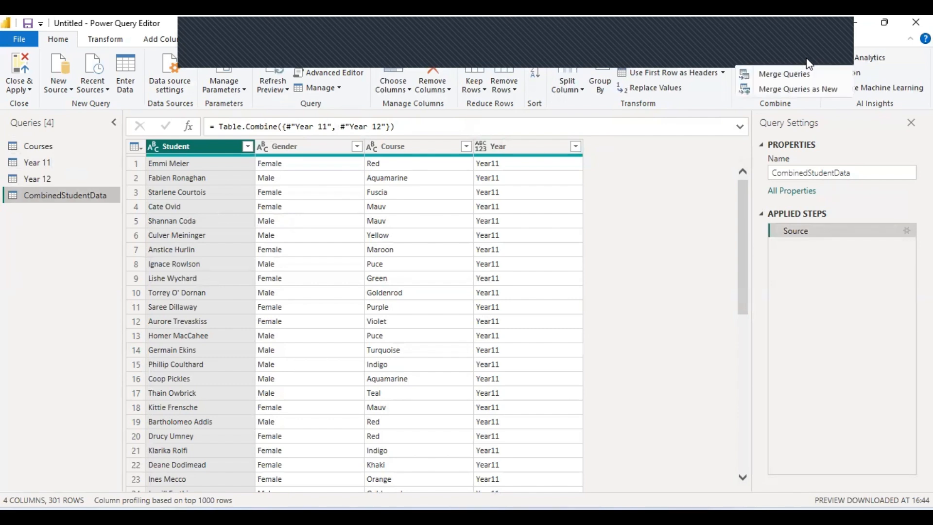
{"action": "left_click", "coordinate": [821, 90]}
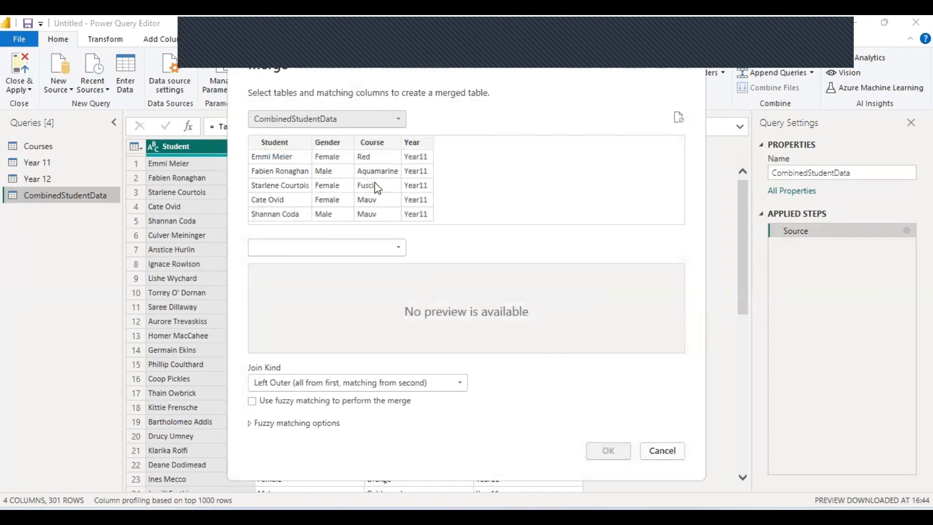
{"action": "left_click", "coordinate": [388, 248]}
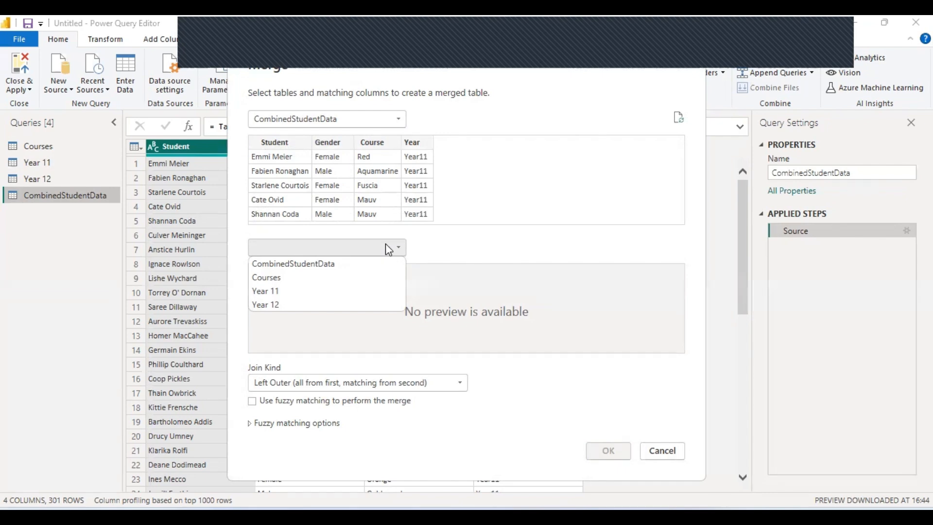
{"action": "left_click", "coordinate": [279, 277]}
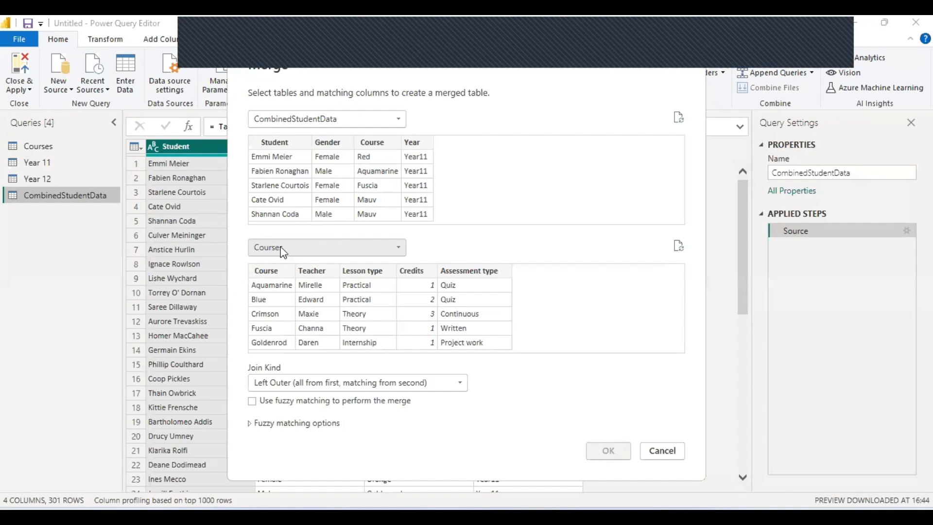
{"action": "left_click", "coordinate": [373, 143]}
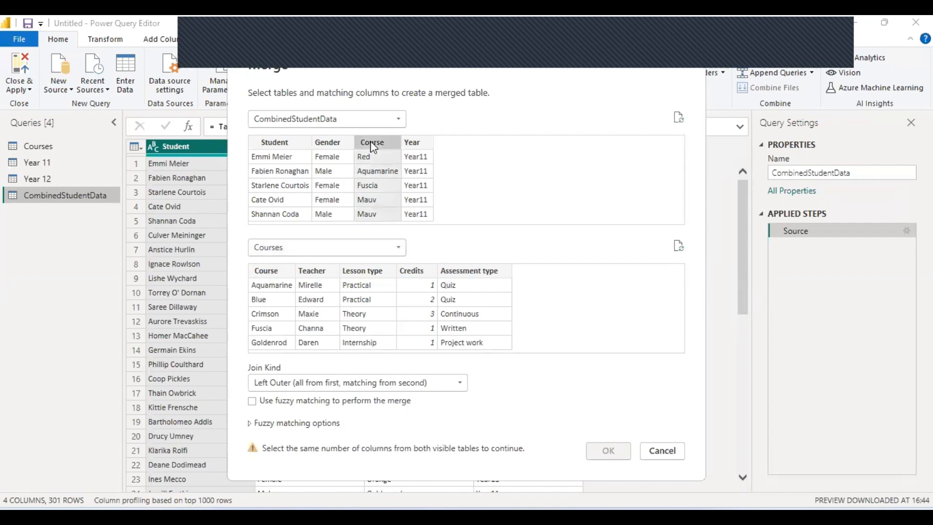
{"action": "left_click", "coordinate": [262, 271]}
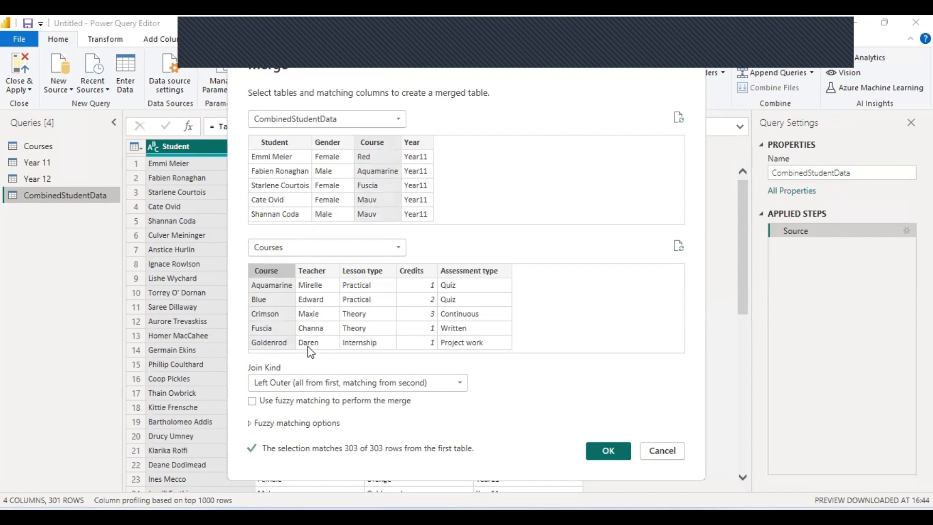
Set the merge join kind to Inner, then bring up the table-joining PowerPoint slides.
{"action": "left_click", "coordinate": [316, 379]}
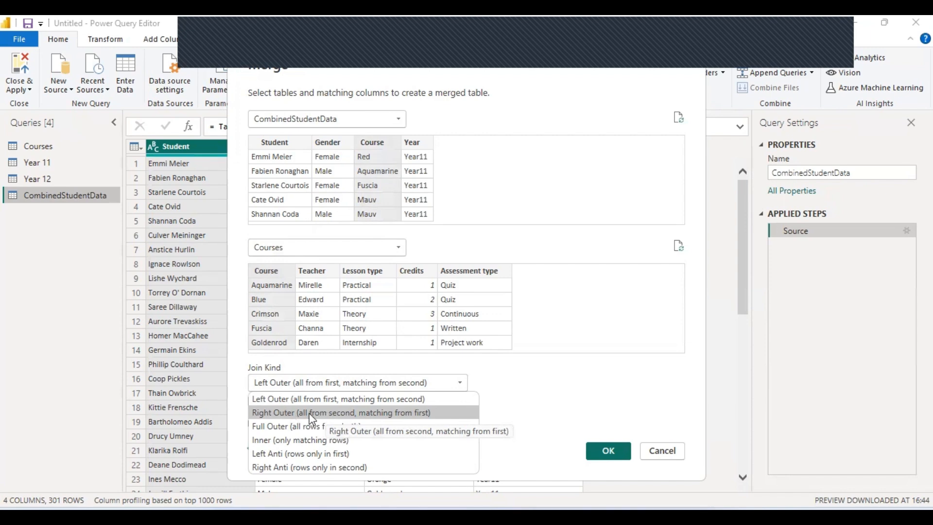
{"action": "left_click", "coordinate": [356, 441]}
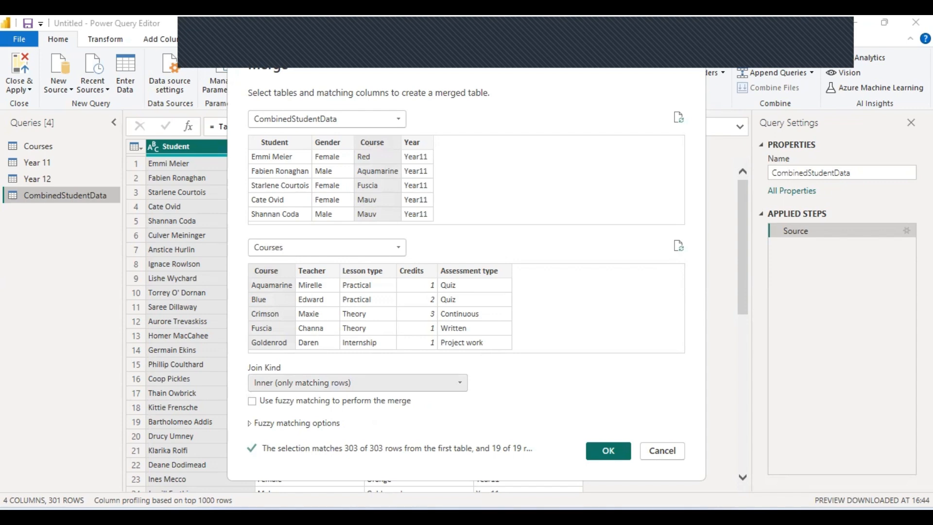
{"action": "mouse_move", "coordinate": [442, 516]}
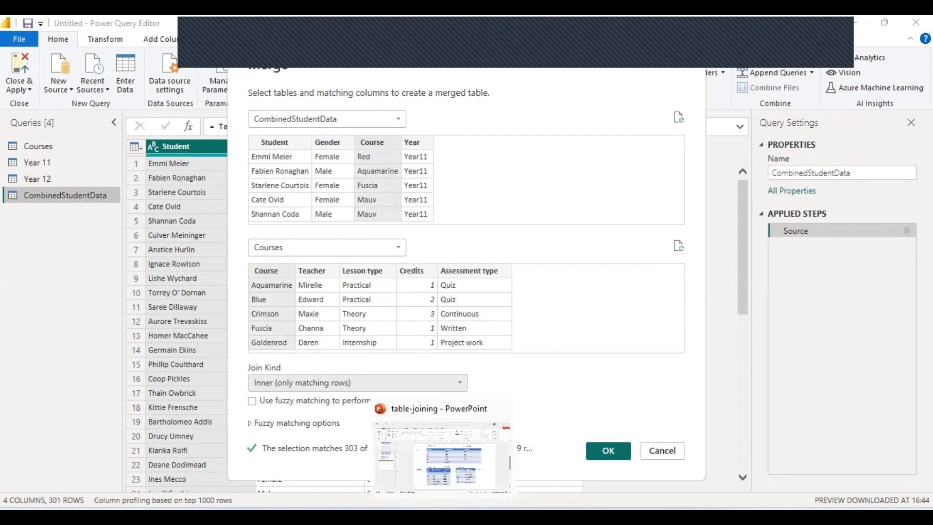
{"action": "left_click", "coordinate": [435, 452]}
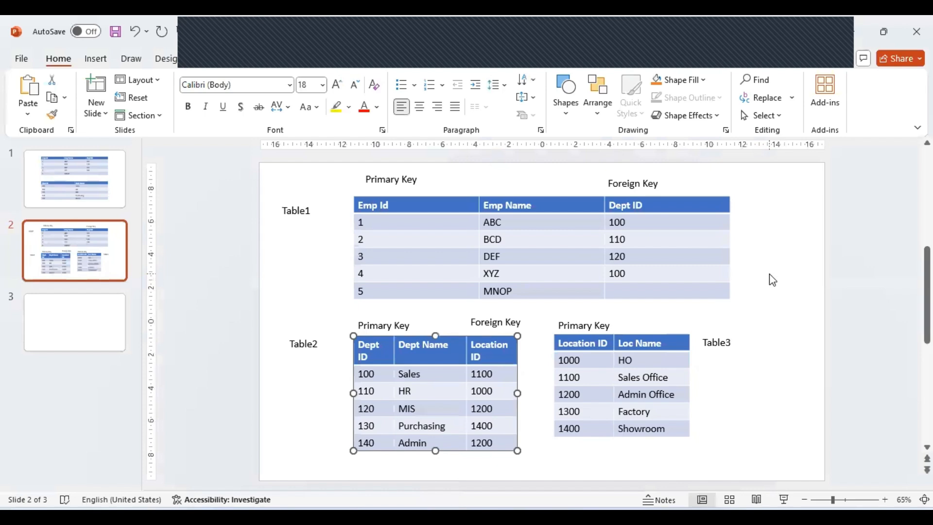
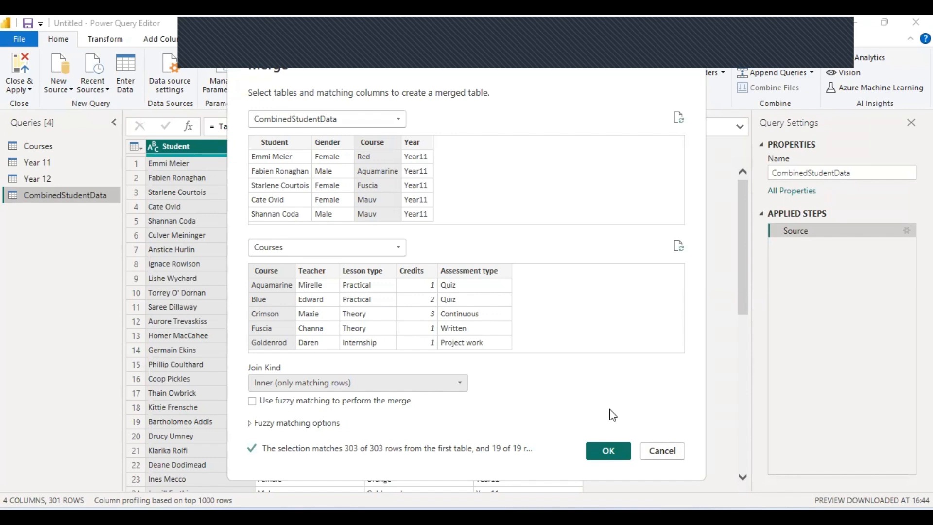
Create Merge1 and expand Courses into Teacher, Lesson type, Credits and Assessment type, omitting Course.
{"action": "left_click", "coordinate": [614, 457]}
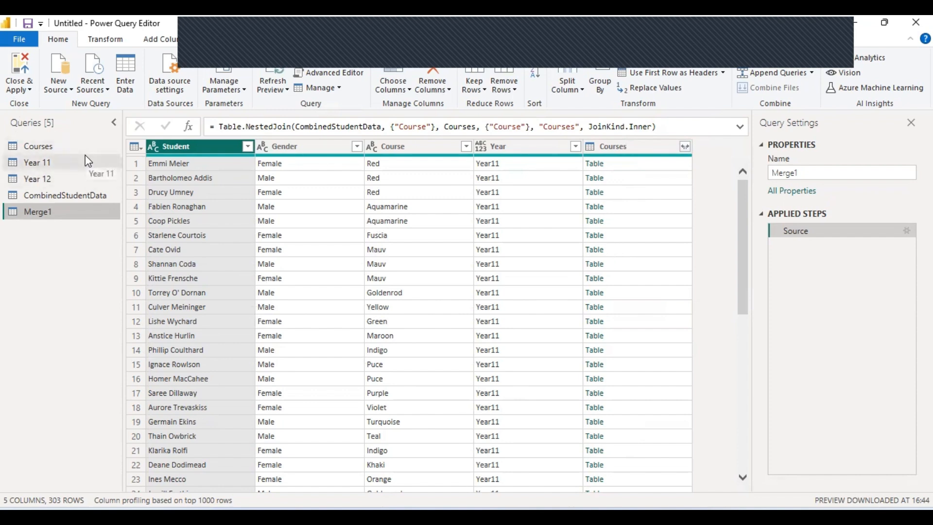
{"action": "left_click", "coordinate": [685, 148]}
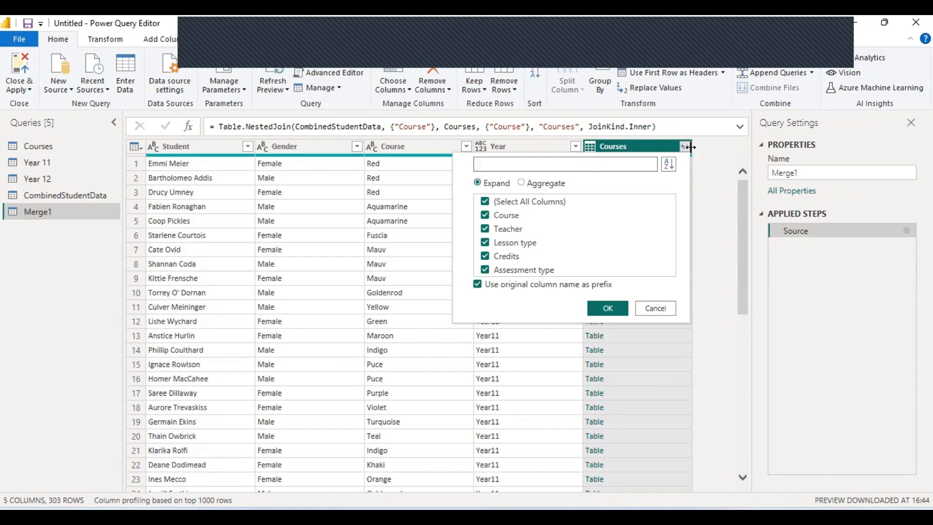
{"action": "left_click", "coordinate": [485, 215]}
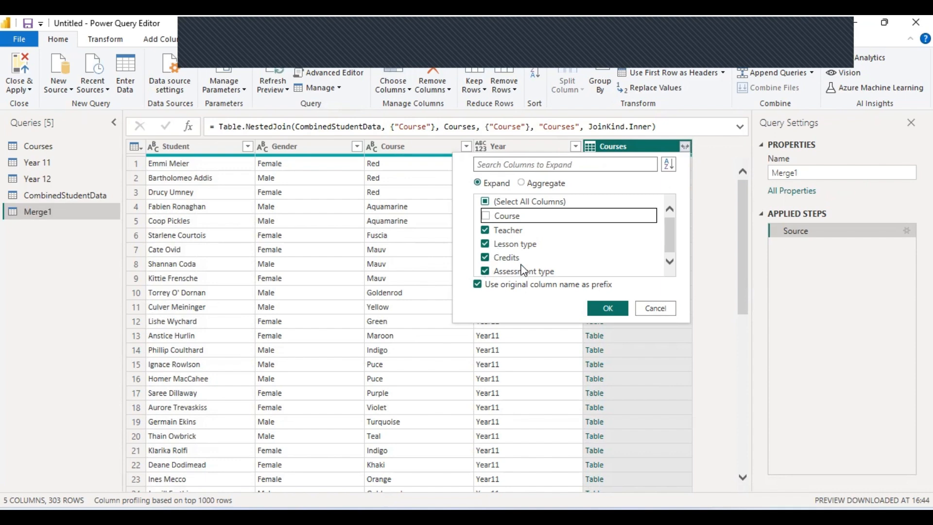
{"action": "left_click_drag", "start_coordinate": [667, 229], "coordinate": [669, 256]}
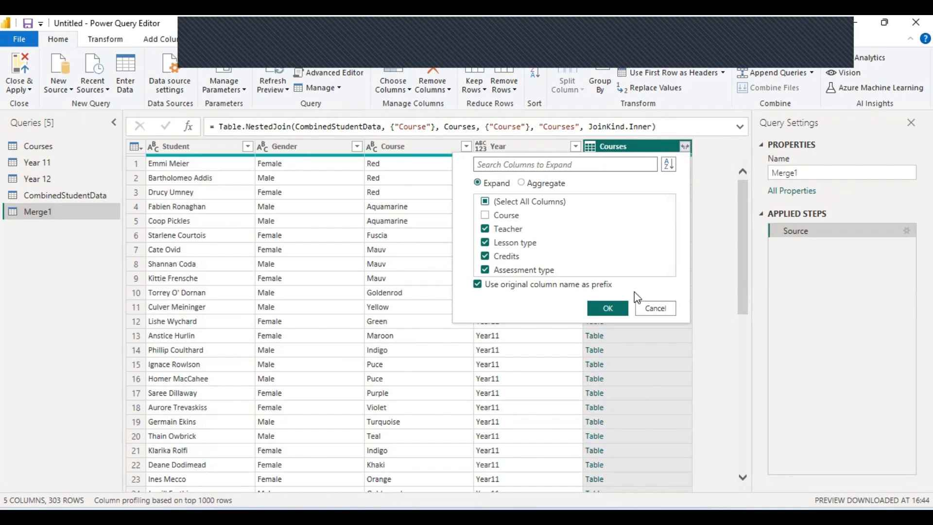
{"action": "left_click", "coordinate": [604, 310]}
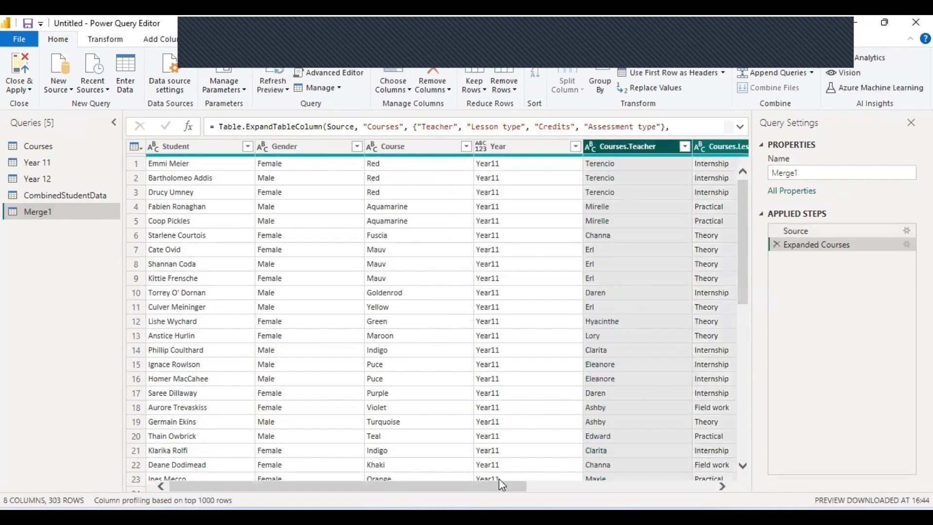
{"action": "left_click_drag", "start_coordinate": [496, 485], "coordinate": [725, 498]}
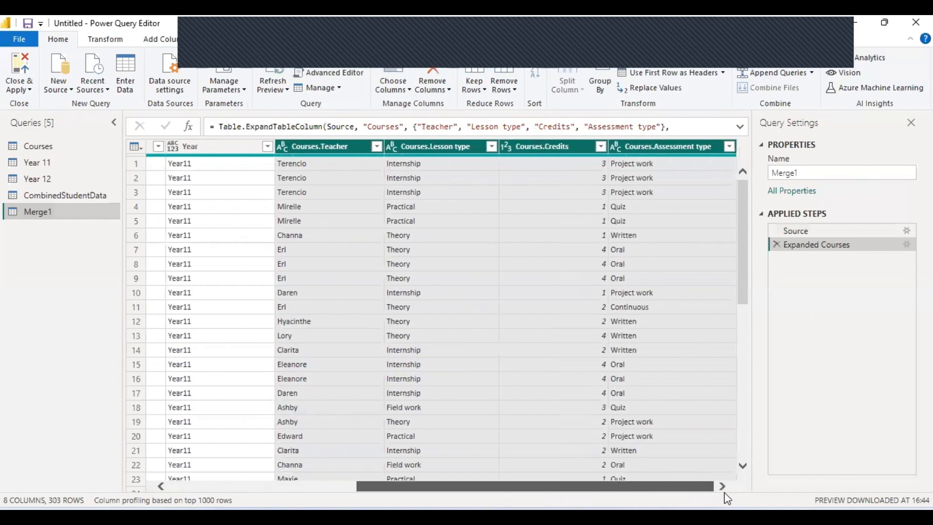
{"action": "left_click_drag", "start_coordinate": [558, 486], "coordinate": [370, 485]}
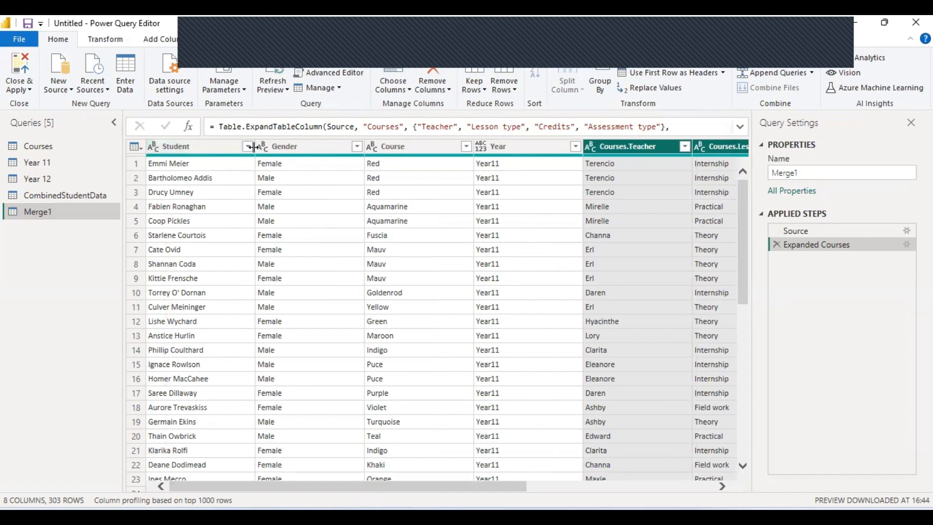
{"action": "left_click", "coordinate": [217, 142]}
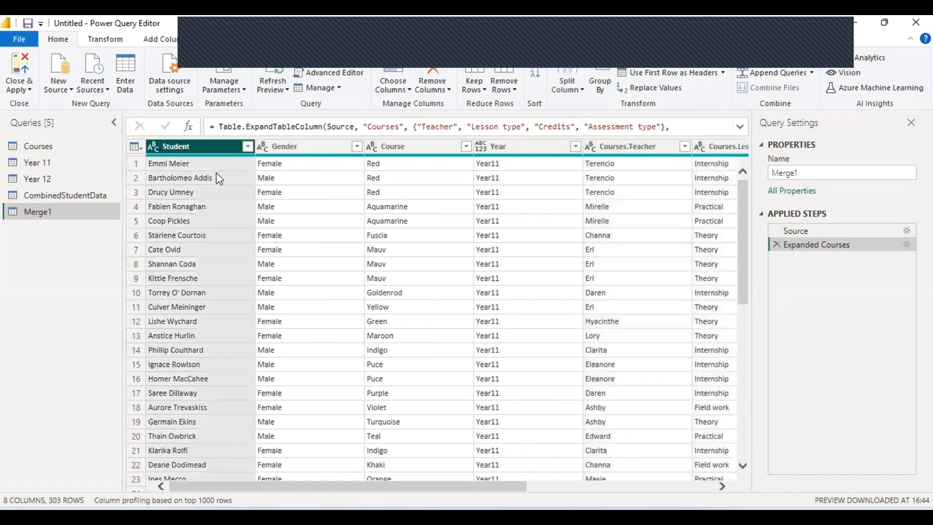
{"action": "left_click", "coordinate": [321, 161]}
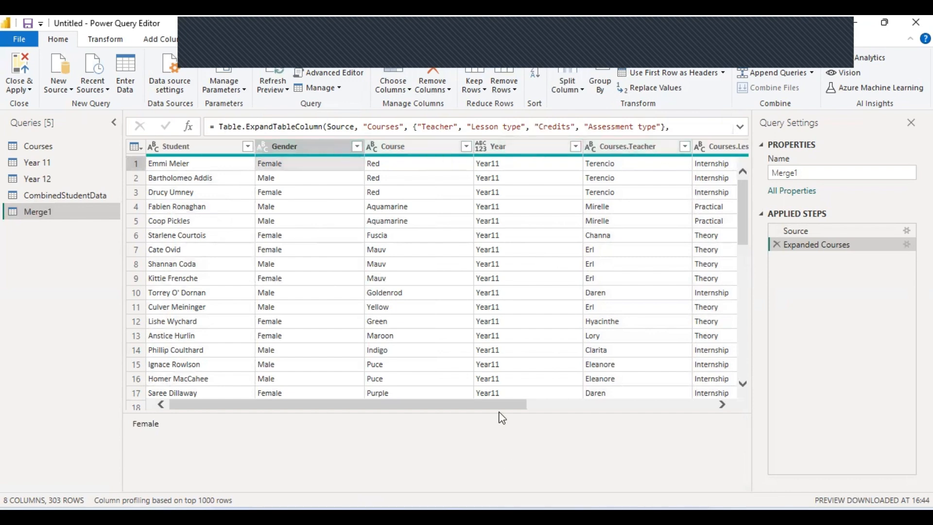
{"action": "left_click", "coordinate": [585, 404]}
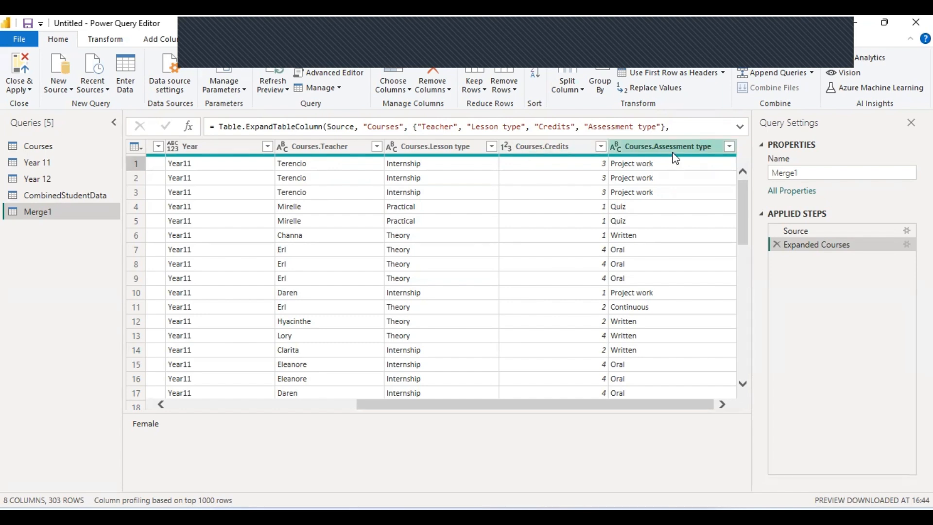
Change the query name in Query Settings from Merge1 to MergedDataTable.
{"action": "left_click_drag", "start_coordinate": [797, 173], "coordinate": [786, 185]}
{"action": "type", "text": "ed"}
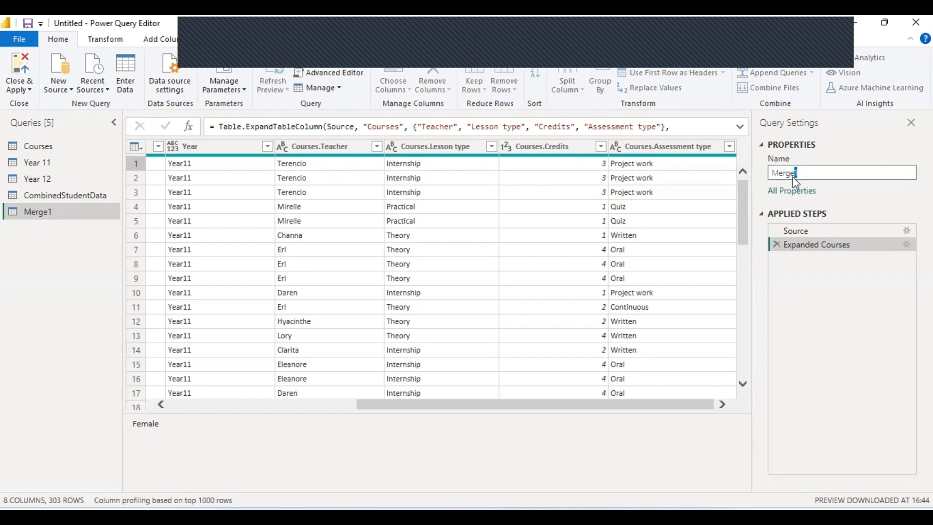
{"action": "type", "text": "DataTable"}
{"action": "key", "text": "Return"}
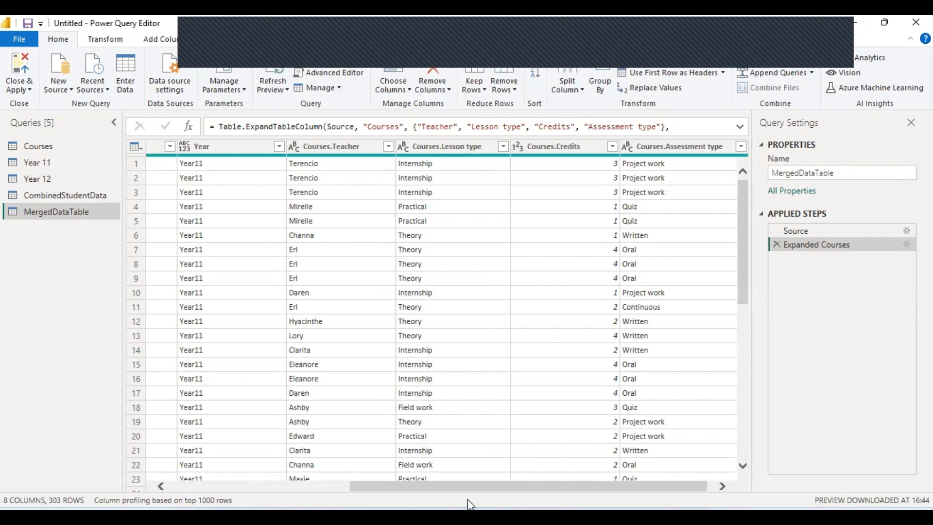
{"action": "left_click_drag", "start_coordinate": [584, 490], "coordinate": [182, 495]}
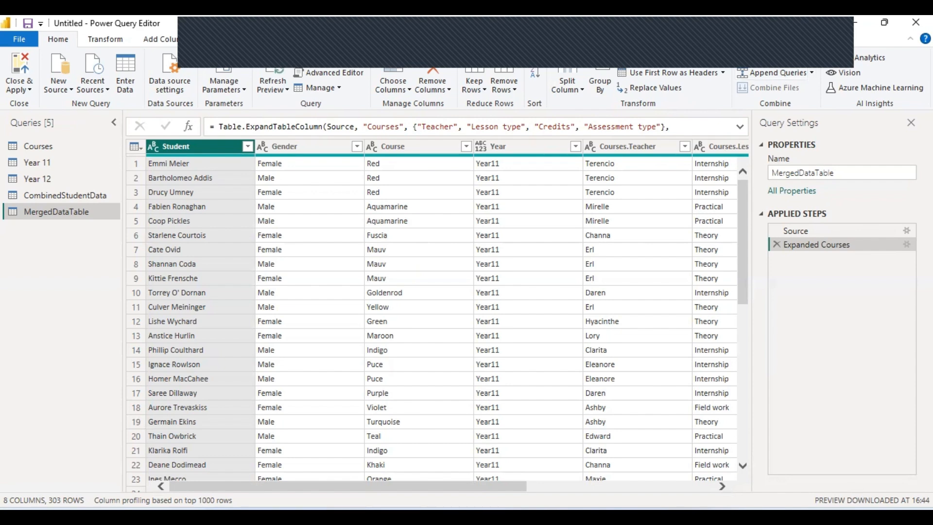
Merge CombinedStudentData with Courses as a new query, matching on Course (303 of 303 rows).
{"action": "left_click", "coordinate": [99, 196]}
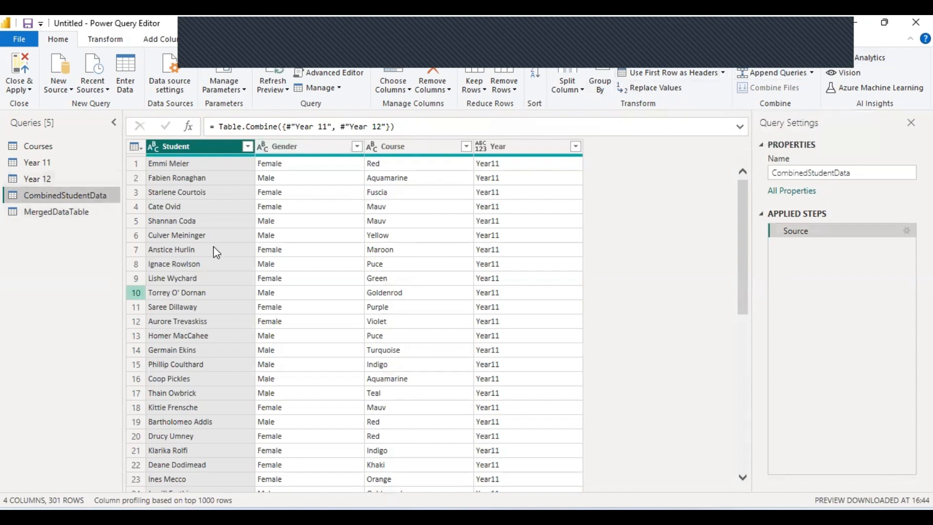
{"action": "left_click", "coordinate": [811, 59]}
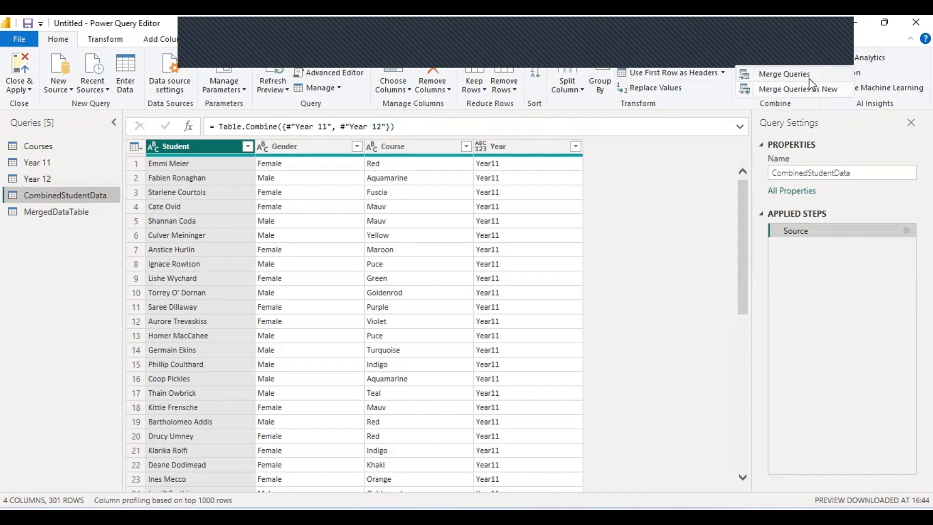
{"action": "left_click", "coordinate": [818, 91]}
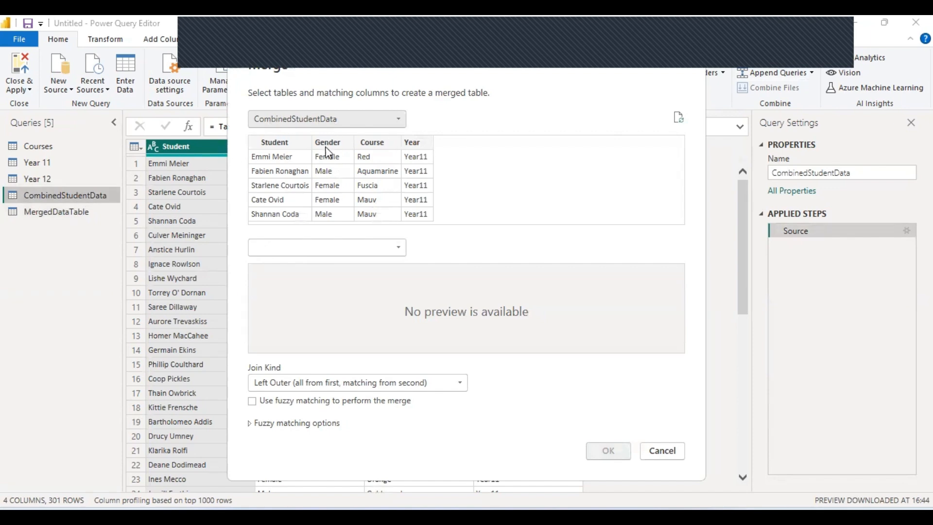
{"action": "left_click", "coordinate": [351, 247]}
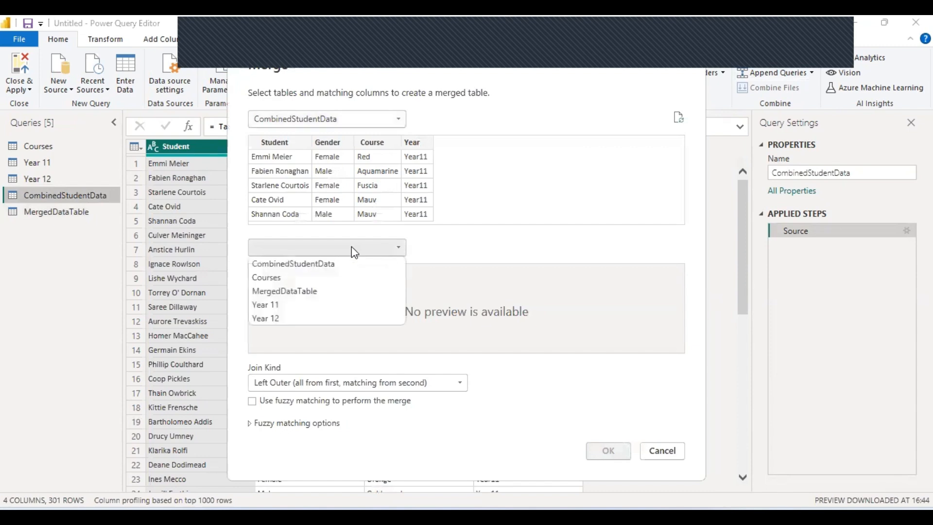
{"action": "left_click", "coordinate": [357, 122]}
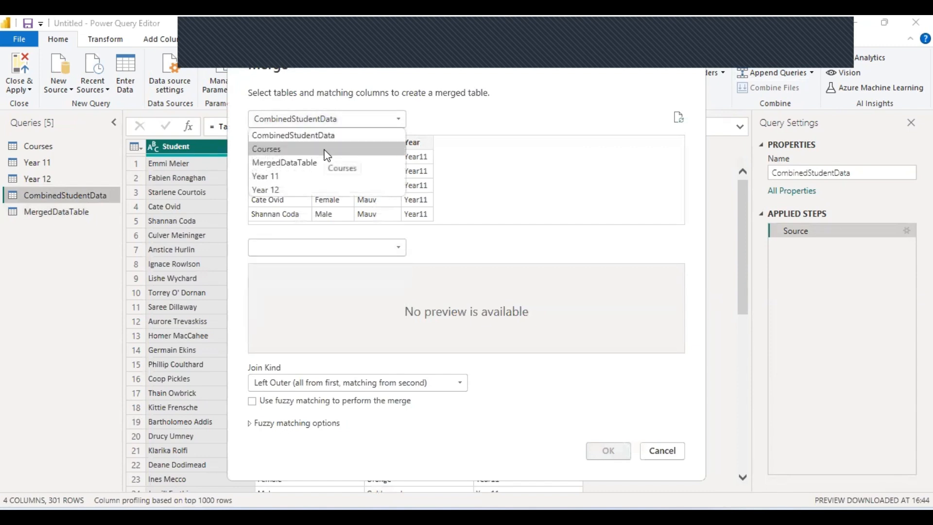
{"action": "left_click", "coordinate": [353, 102]}
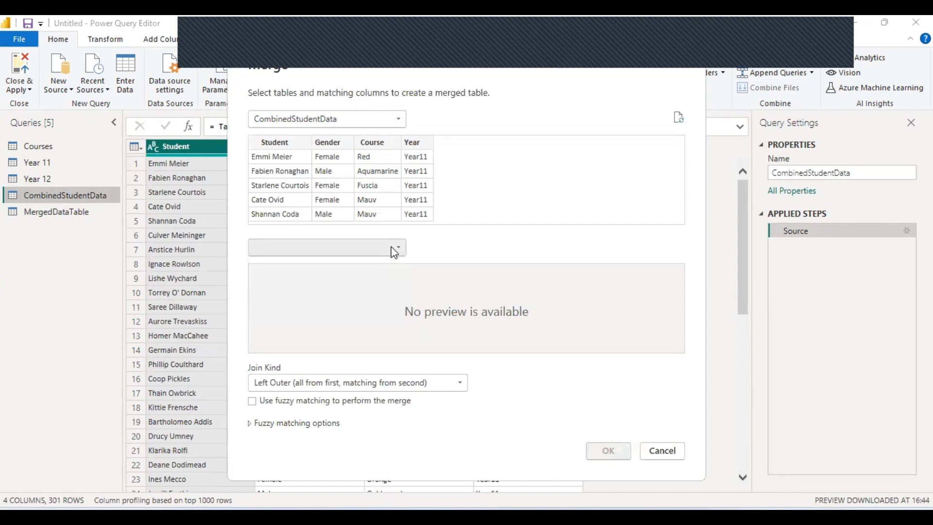
{"action": "left_click", "coordinate": [366, 251]}
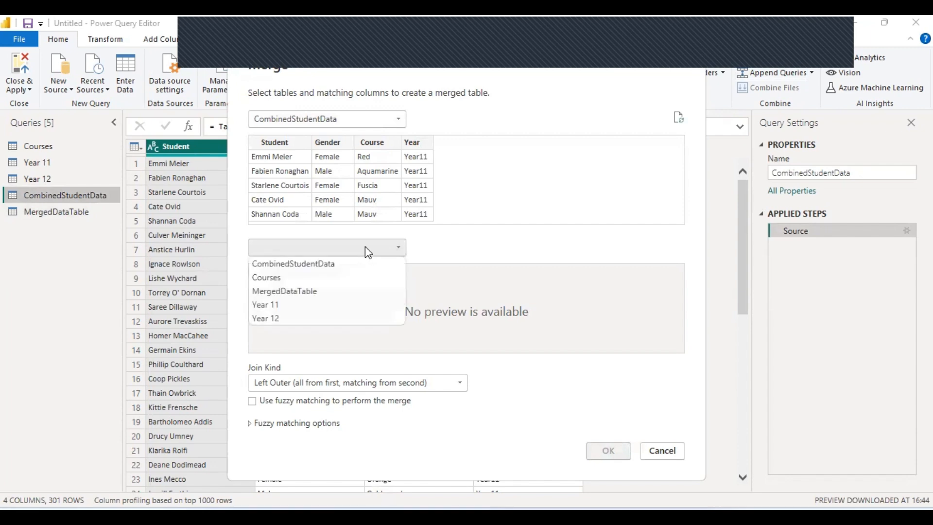
{"action": "left_click", "coordinate": [344, 278]}
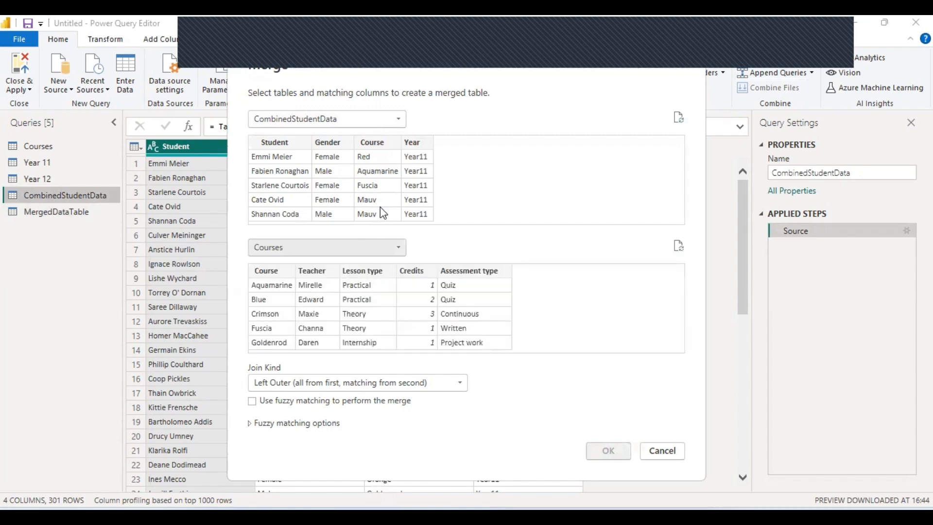
{"action": "left_click", "coordinate": [378, 143]}
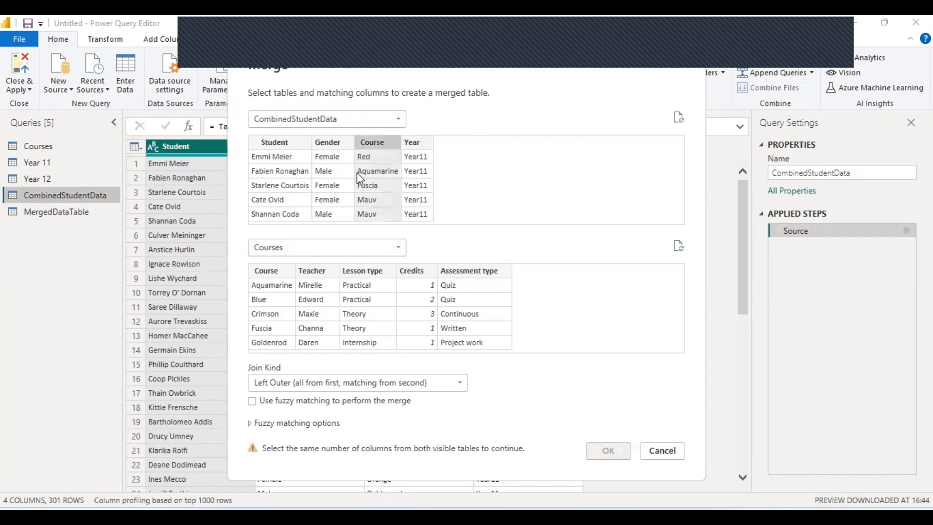
{"action": "left_click", "coordinate": [264, 271]}
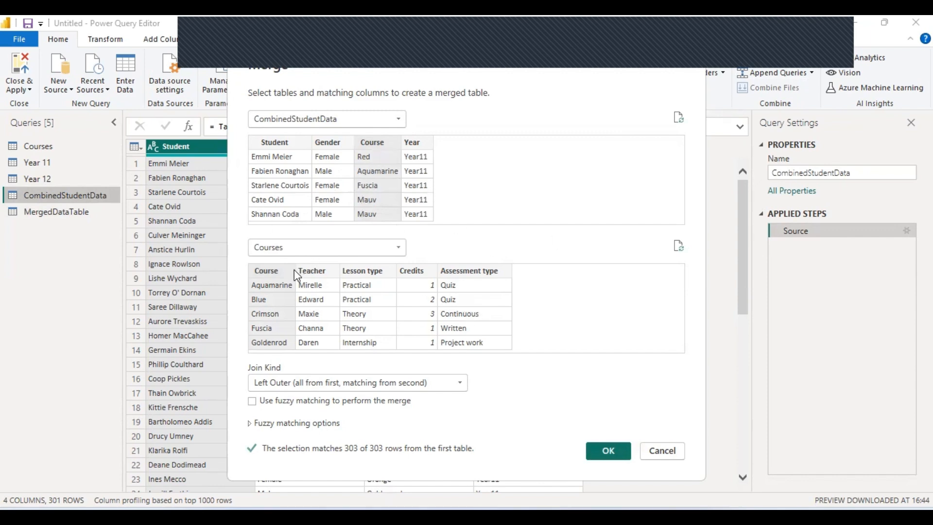
{"action": "left_click", "coordinate": [609, 444]}
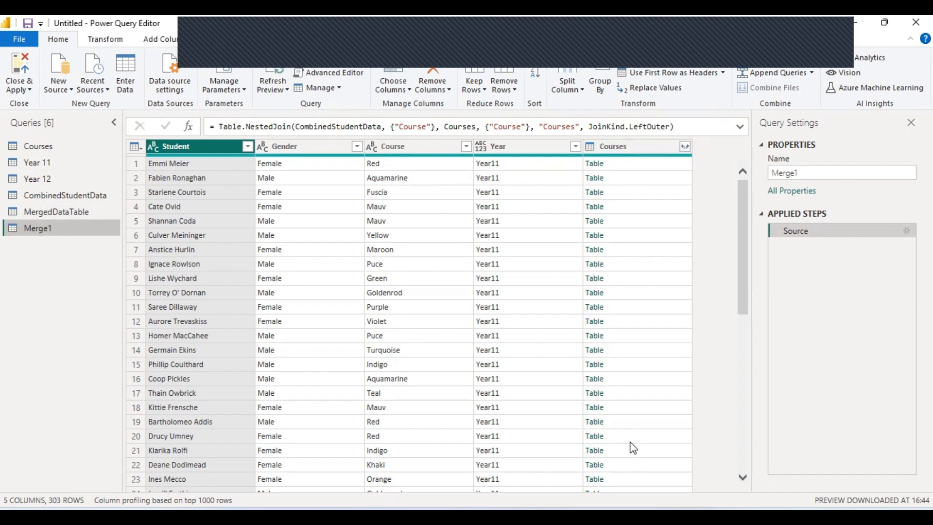
Expand only Credits and Assessment type from Merge1's Courses column.
{"action": "left_click", "coordinate": [685, 146]}
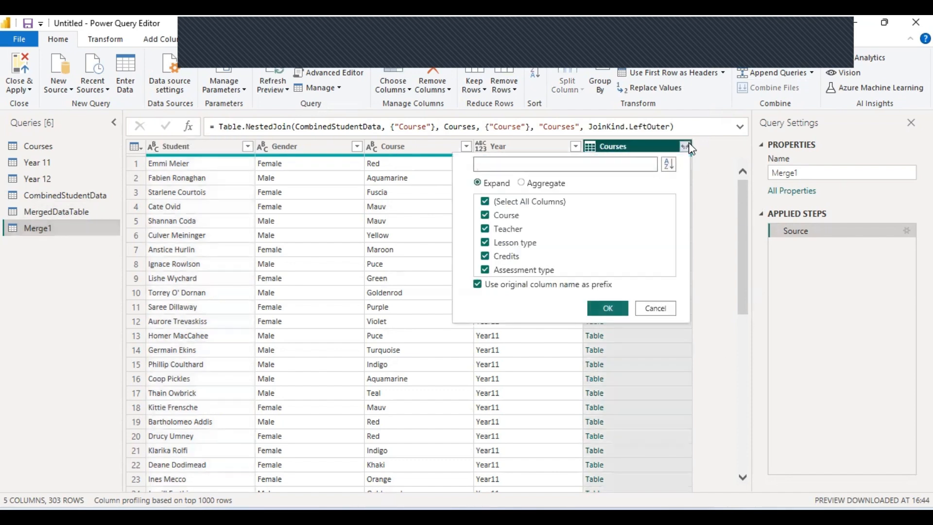
{"action": "left_click", "coordinate": [484, 201]}
{"action": "left_click", "coordinate": [486, 242]}
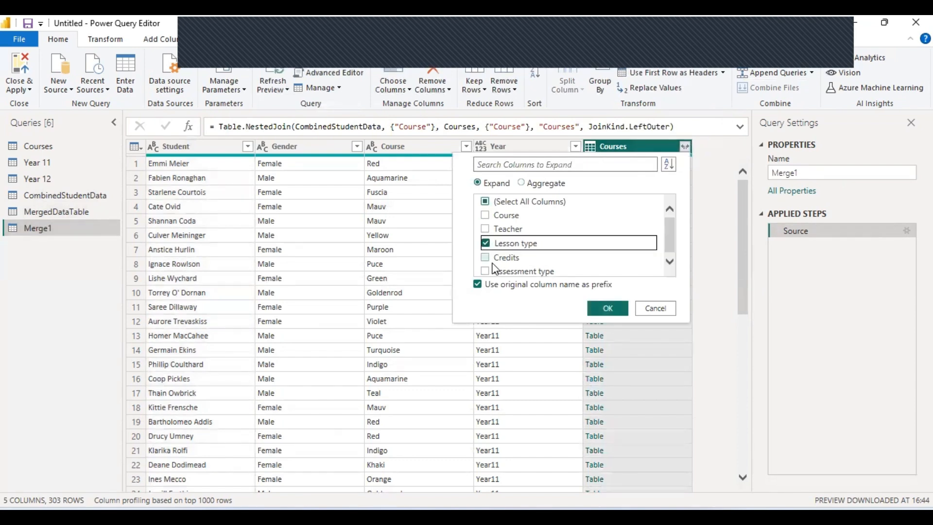
{"action": "left_click", "coordinate": [485, 257]}
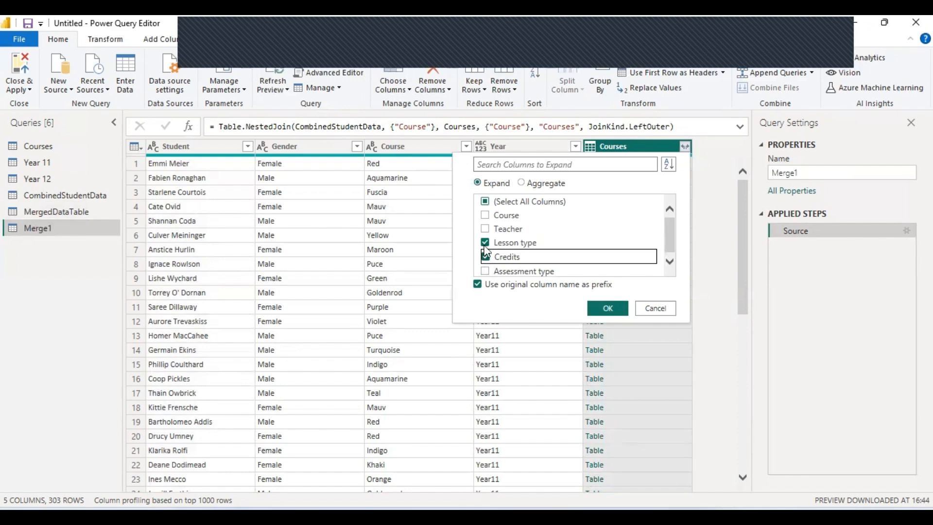
{"action": "left_click", "coordinate": [485, 243]}
{"action": "left_click", "coordinate": [485, 270]}
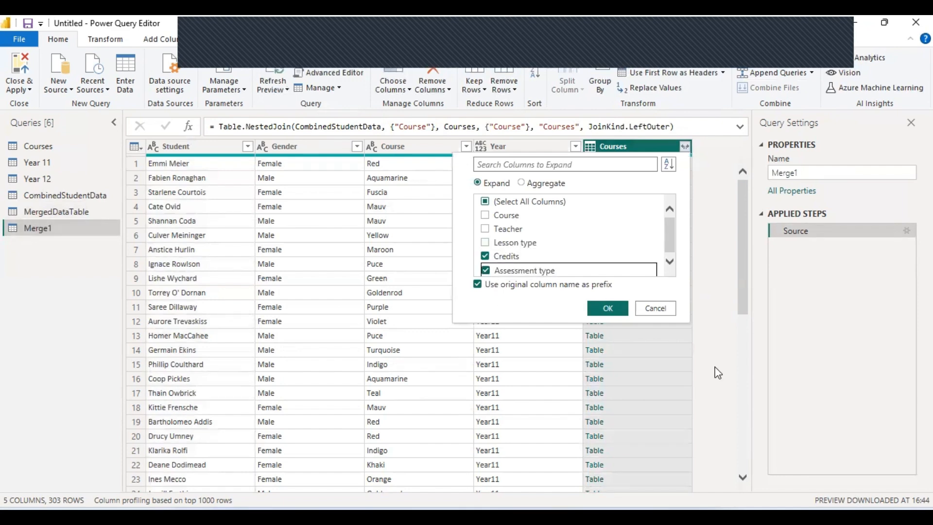
{"action": "left_click", "coordinate": [618, 311]}
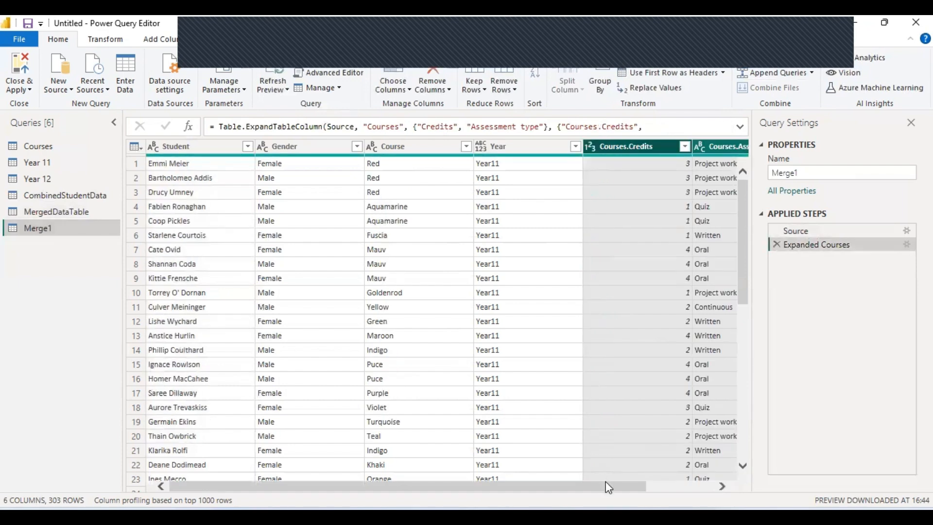
{"action": "left_click_drag", "start_coordinate": [612, 486], "coordinate": [685, 487]}
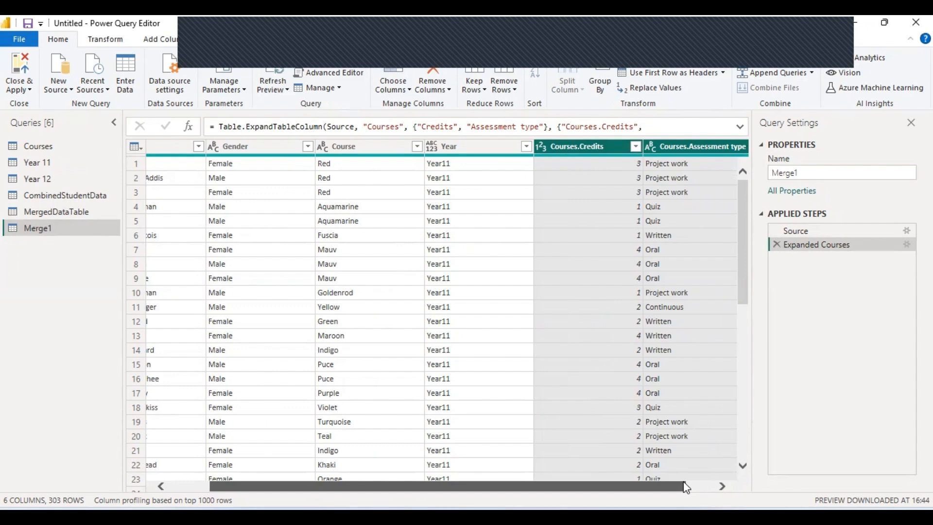
{"action": "left_click_drag", "start_coordinate": [685, 487], "coordinate": [731, 490]}
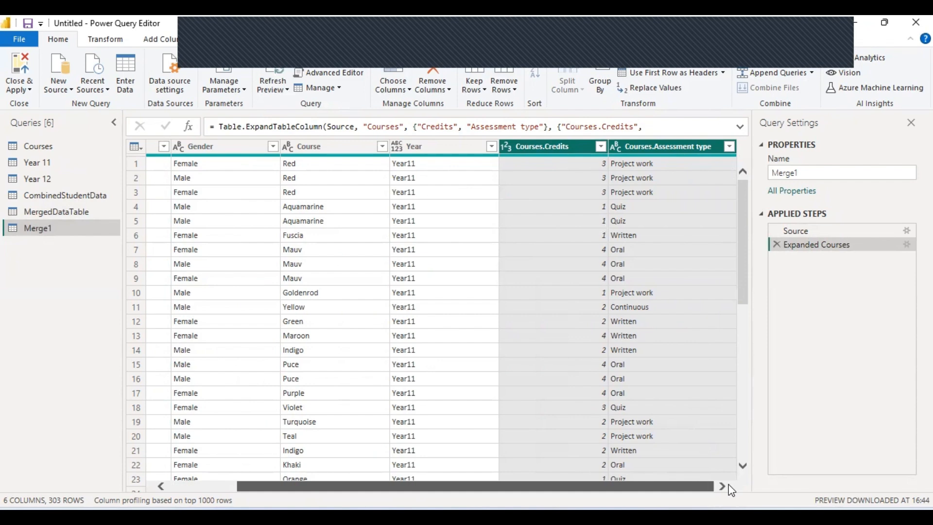
Start a Merge Queries as New from the CombinedStudentData query.
{"action": "left_click", "coordinate": [79, 201]}
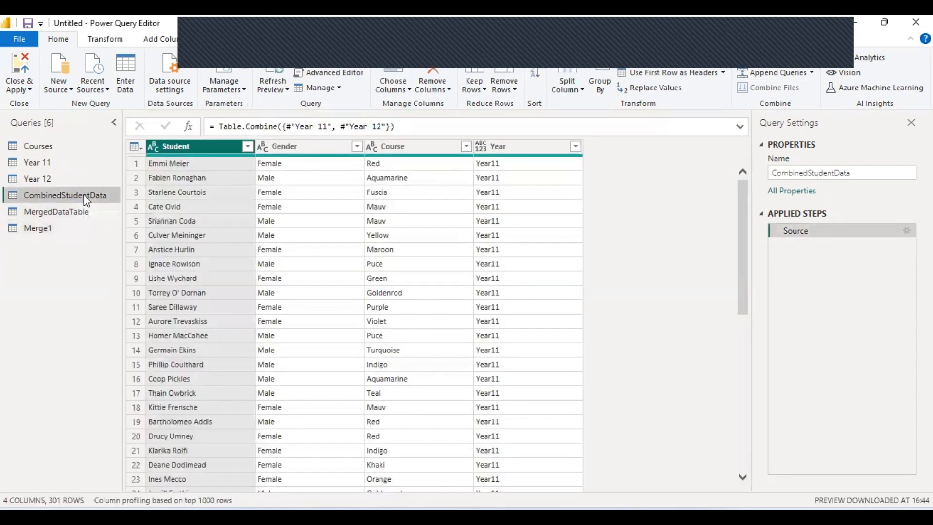
{"action": "left_click", "coordinate": [805, 57]}
{"action": "left_click", "coordinate": [808, 89]}
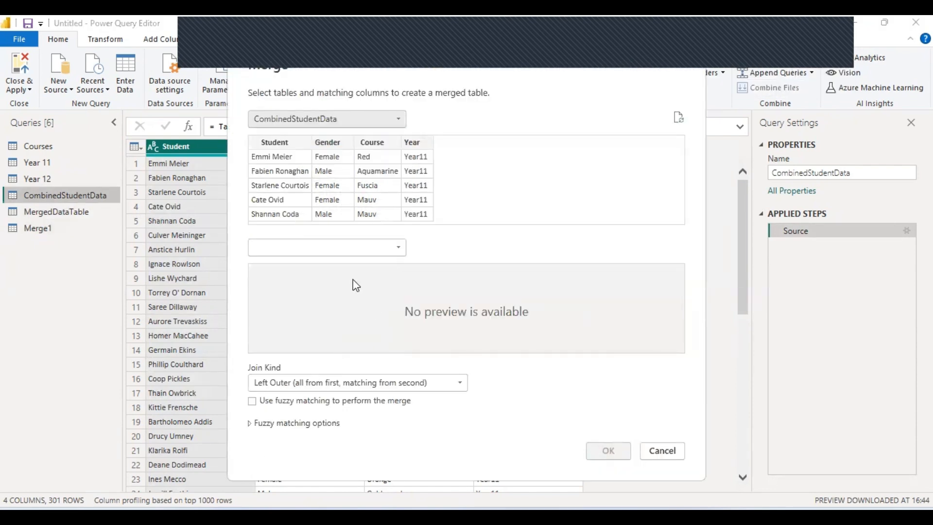
Choose Courses as the second table and turn on fuzzy matching with its options shown.
{"action": "left_click", "coordinate": [344, 246]}
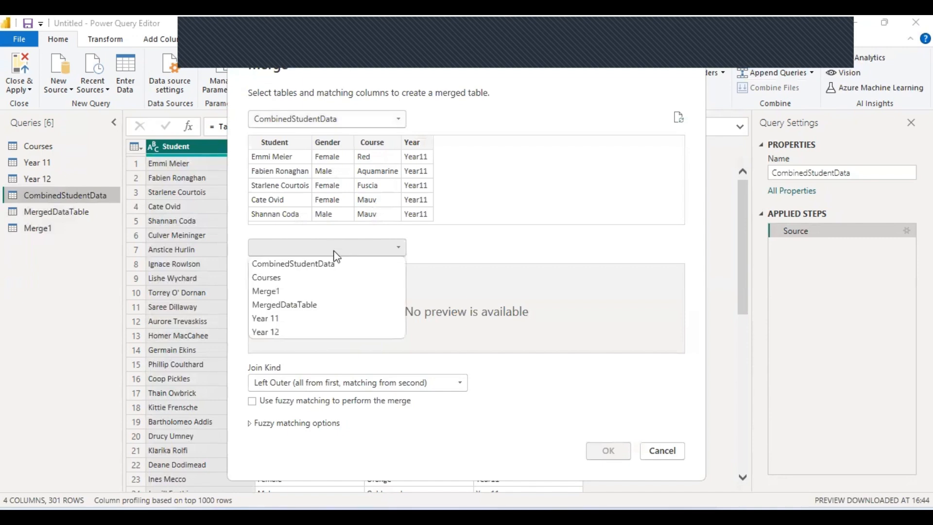
{"action": "left_click", "coordinate": [328, 275]}
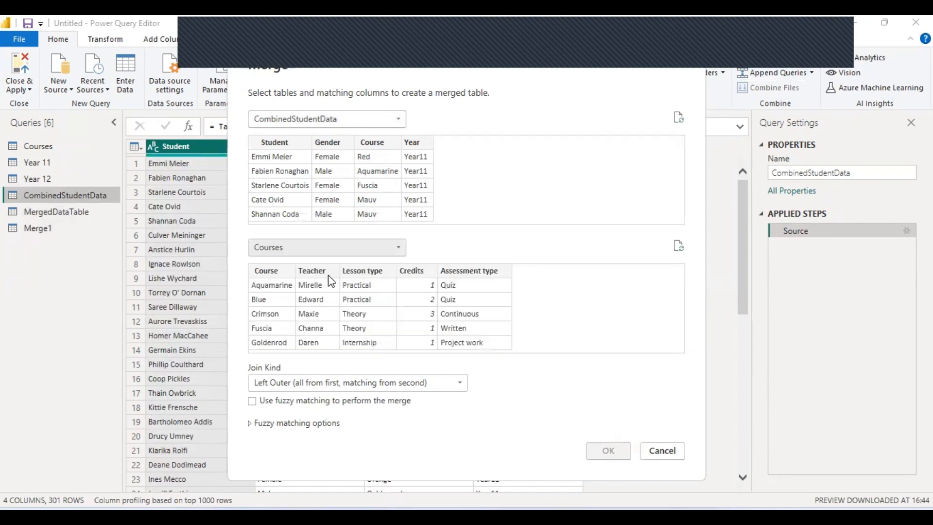
{"action": "left_click", "coordinate": [252, 402]}
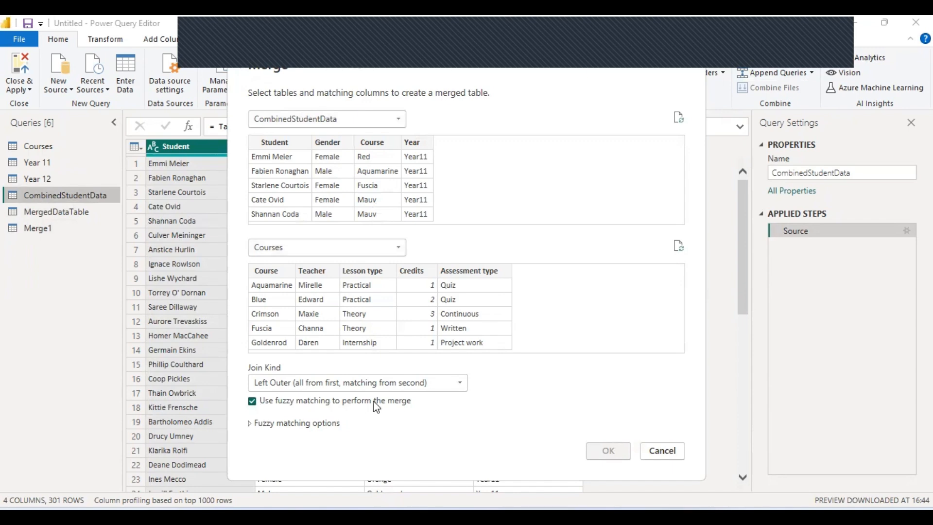
{"action": "left_click", "coordinate": [253, 423]}
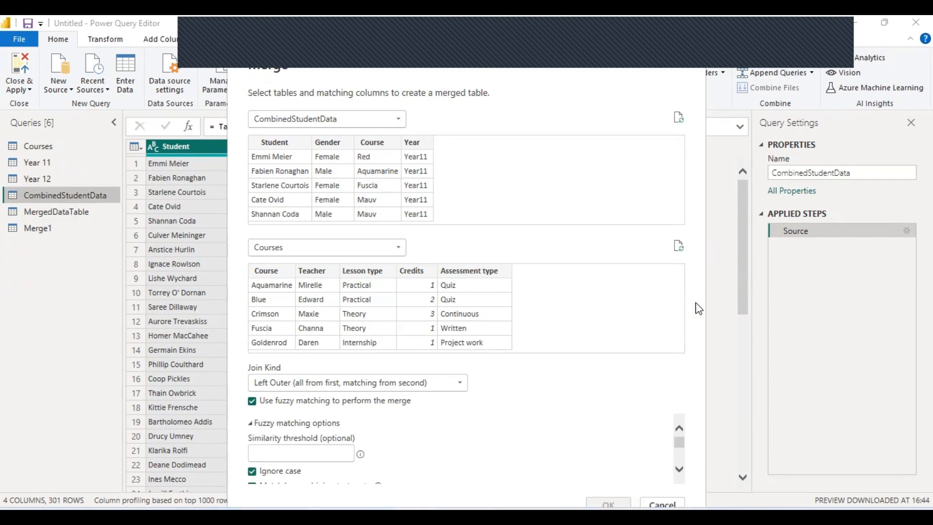
{"action": "left_click", "coordinate": [679, 469]}
{"action": "left_click", "coordinate": [680, 469]}
{"action": "left_click", "coordinate": [679, 469]}
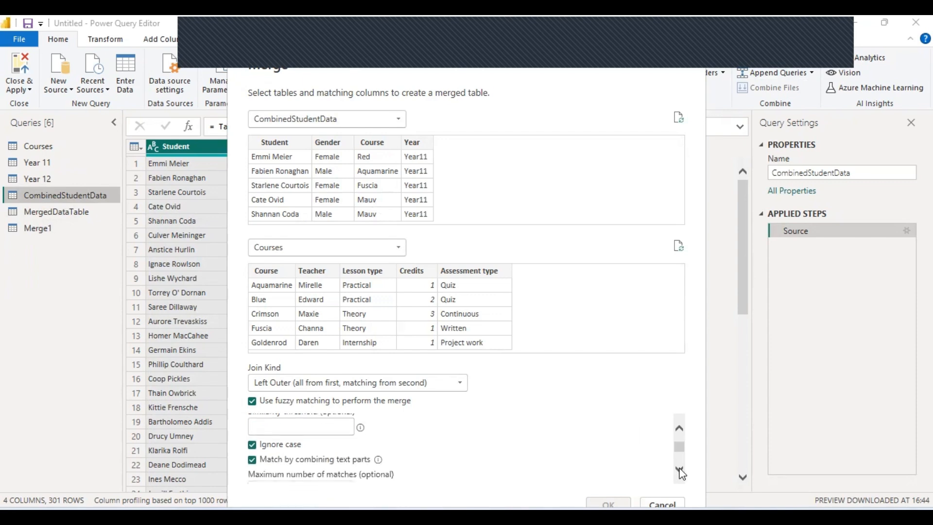
{"action": "left_click", "coordinate": [679, 427]}
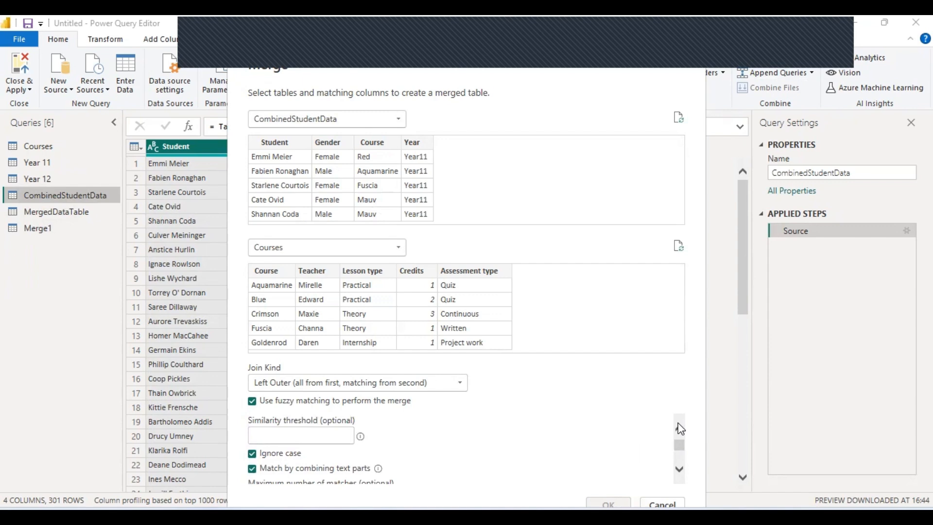
Set the fuzzy matching similarity threshold to 1.
{"action": "left_click", "coordinate": [324, 429]}
{"action": "mouse_move", "coordinate": [362, 439]}
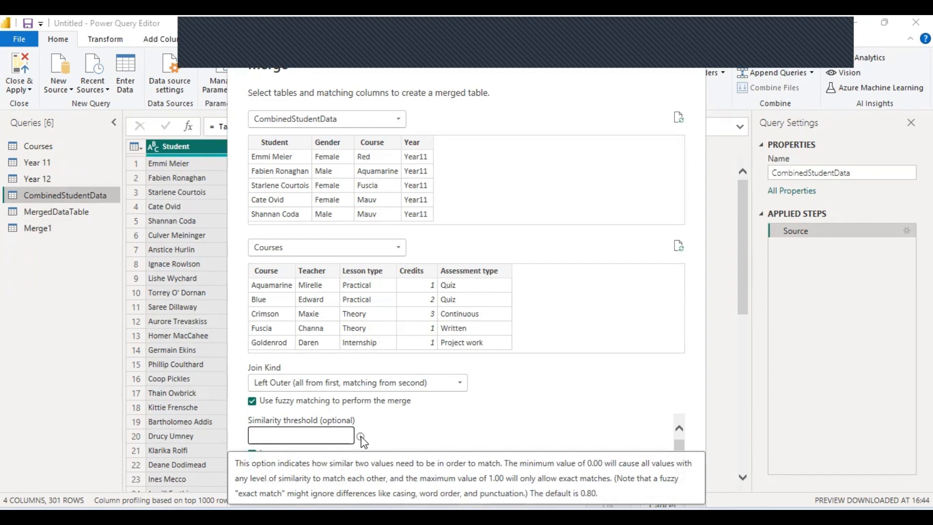
{"action": "type", "text": "1"}
{"action": "left_click", "coordinate": [453, 438]}
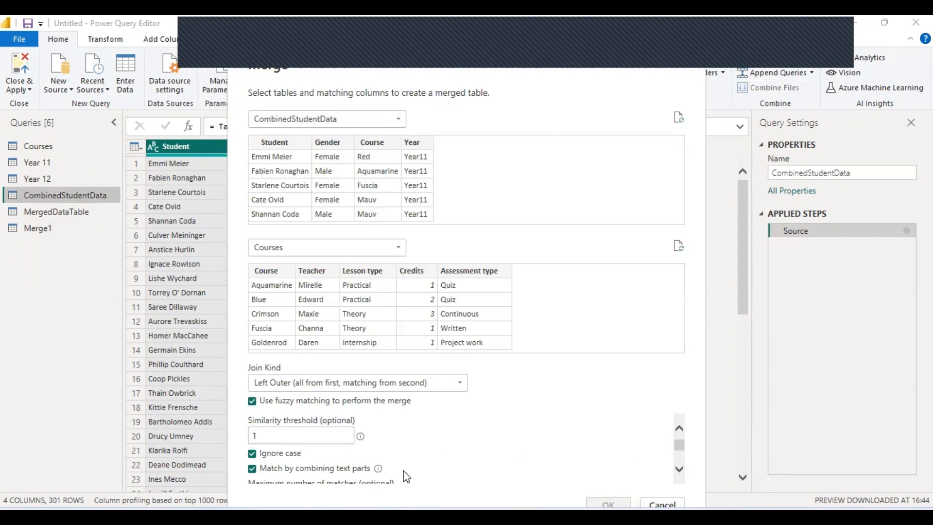
{"action": "left_click", "coordinate": [680, 469]}
{"action": "left_click", "coordinate": [680, 468]}
{"action": "left_click", "coordinate": [679, 469]}
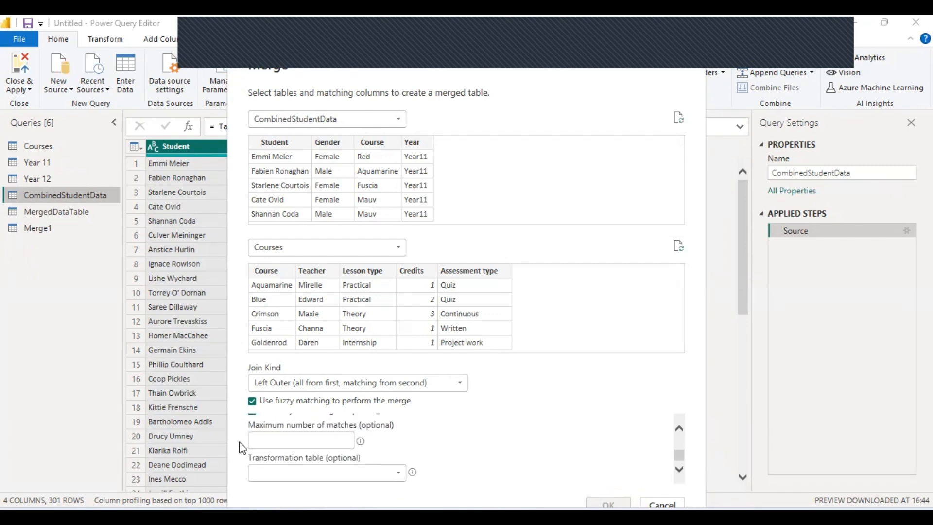
Choose Courses as the fuzzy matching transformation table.
{"action": "left_click", "coordinate": [302, 436]}
{"action": "left_click", "coordinate": [393, 476]}
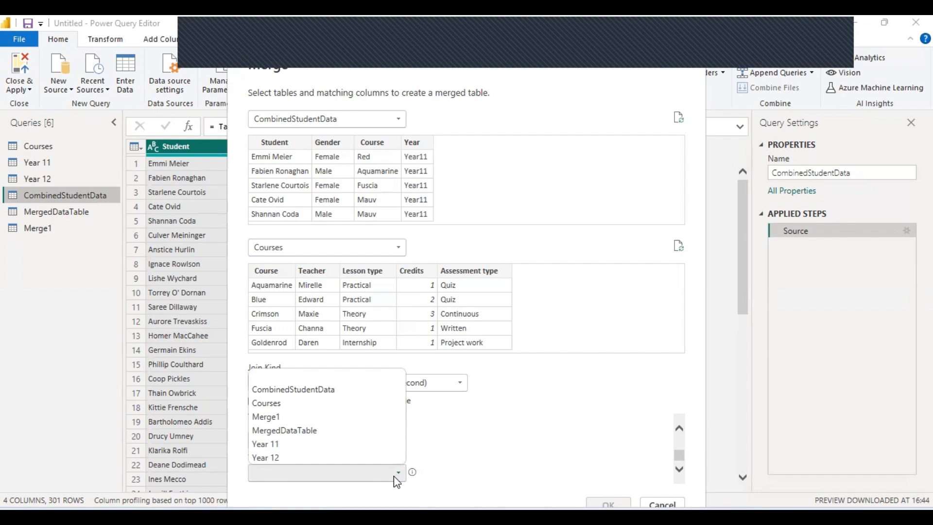
{"action": "left_click", "coordinate": [497, 454]}
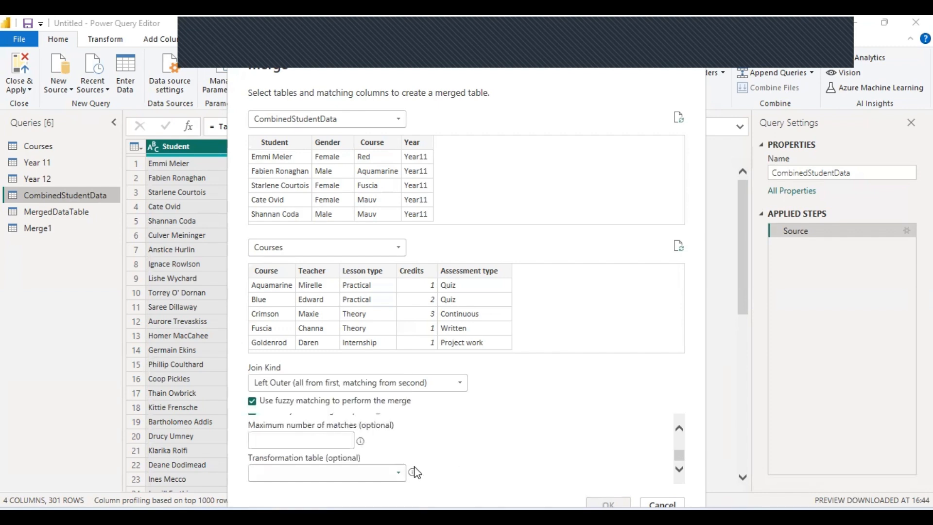
{"action": "mouse_move", "coordinate": [414, 478]}
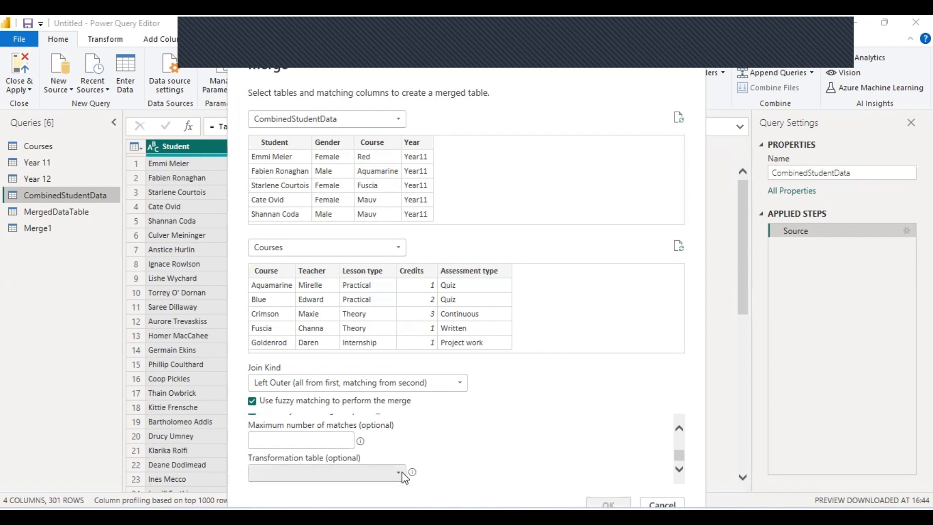
{"action": "left_click", "coordinate": [401, 471]}
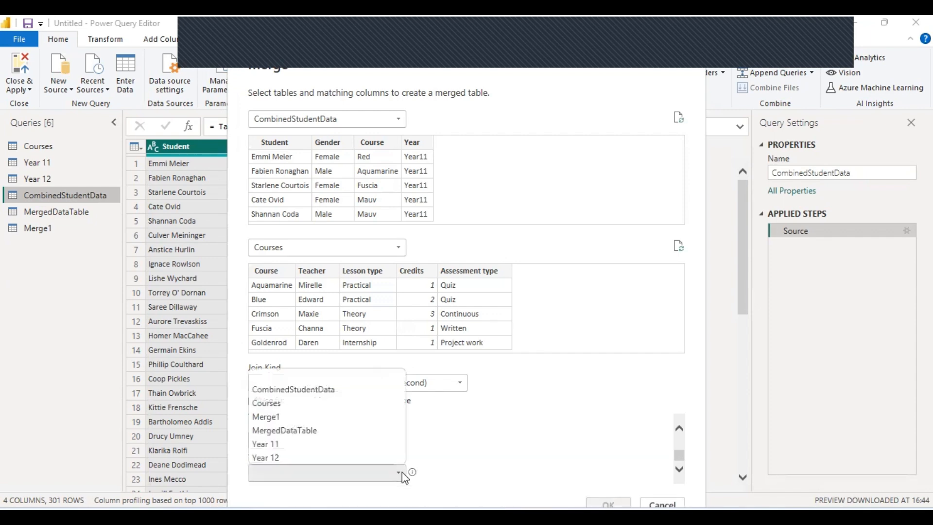
{"action": "left_click", "coordinate": [371, 404]}
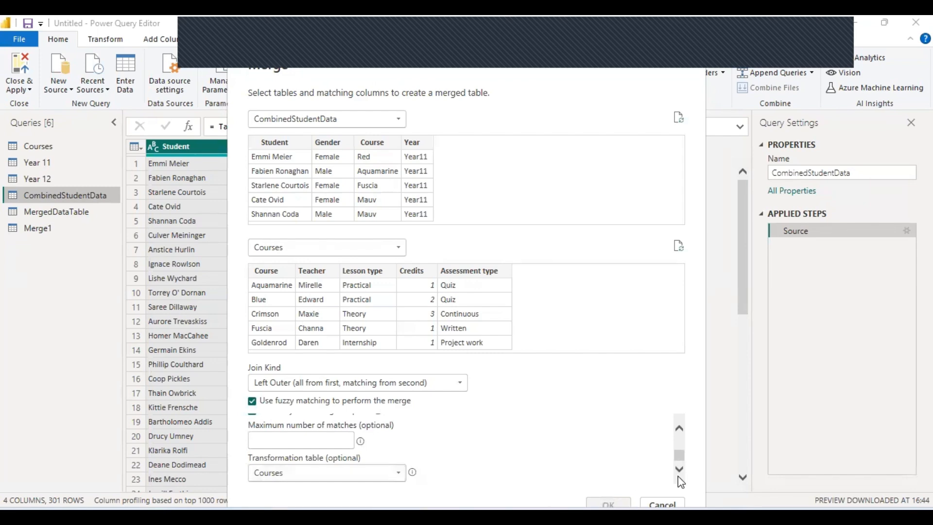
Allow a maximum of 1000 matches and re-enable fuzzy matching.
{"action": "left_click", "coordinate": [292, 443]}
{"action": "type", "text": "1000"}
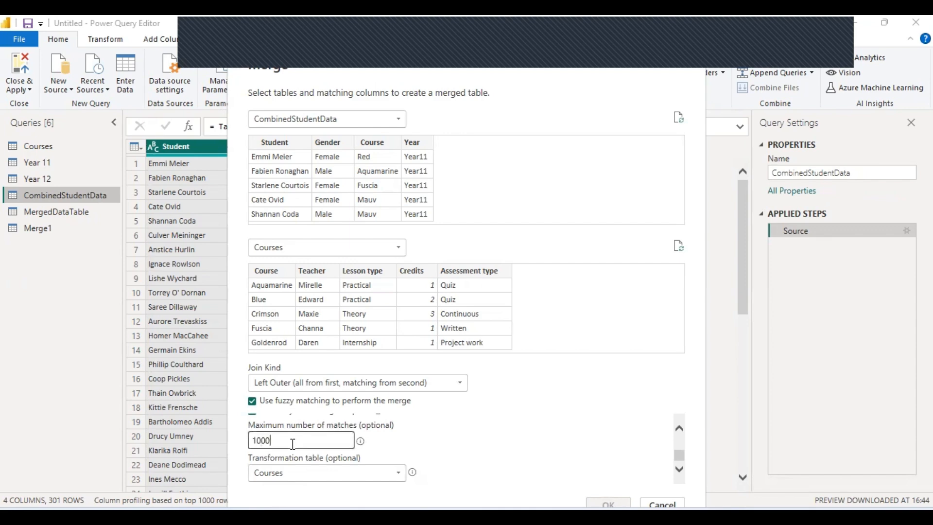
{"action": "left_click", "coordinate": [315, 471]}
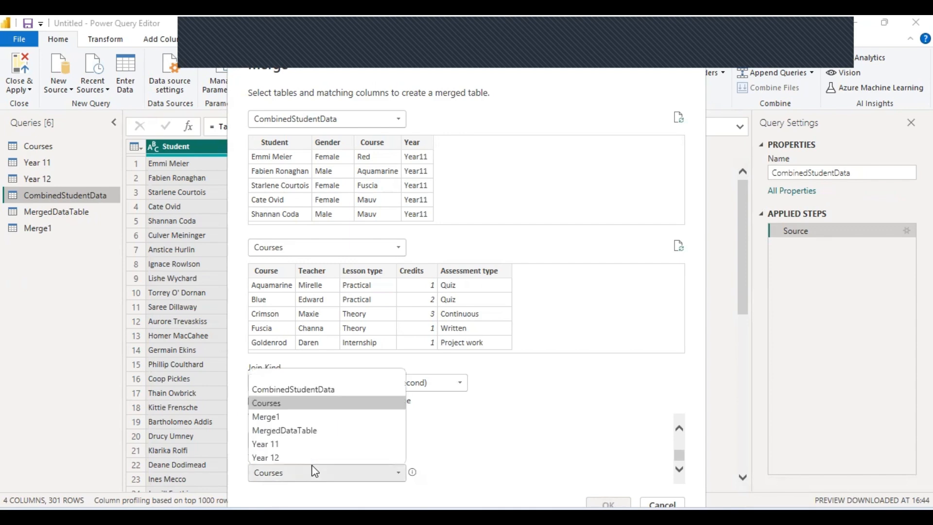
{"action": "left_click", "coordinate": [503, 395]}
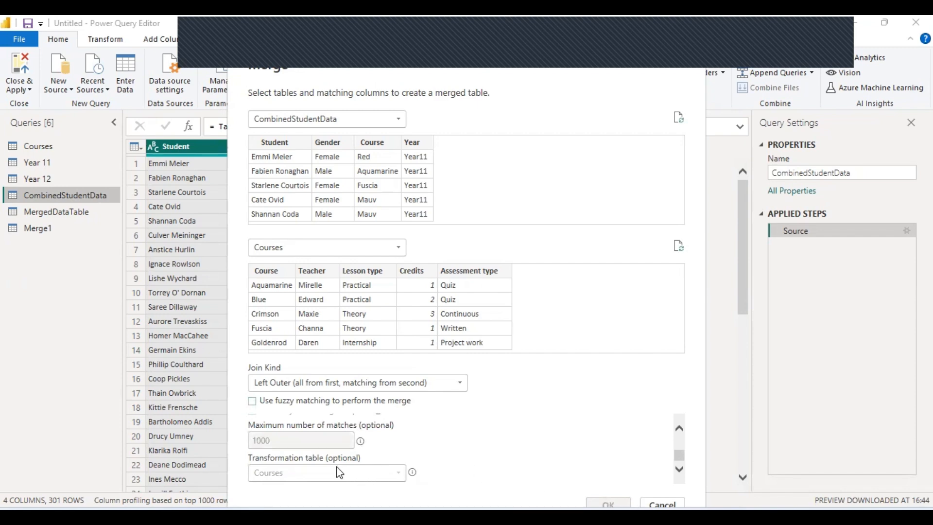
{"action": "left_click", "coordinate": [303, 402]}
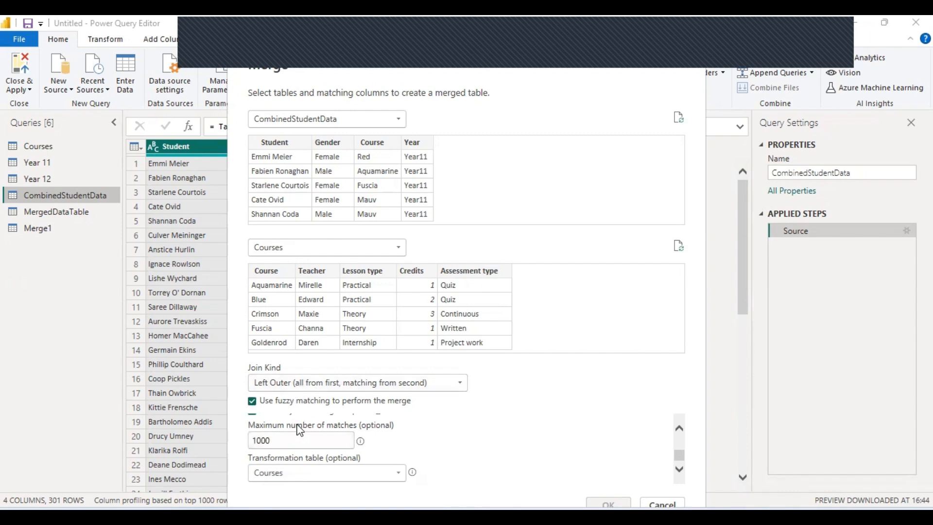
{"action": "left_click_drag", "start_coordinate": [679, 462], "coordinate": [680, 432]}
{"action": "left_click", "coordinate": [321, 452]}
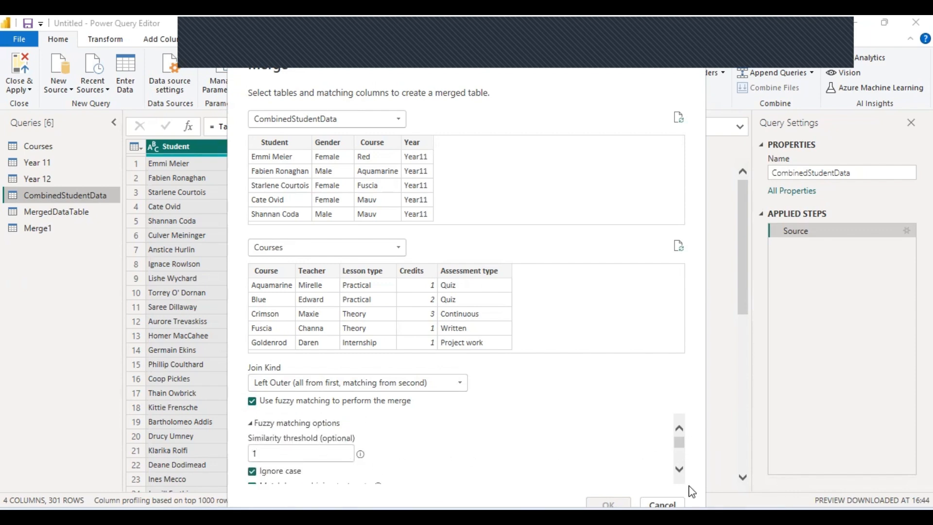
Select the Course column in both the CombinedStudentData and Courses previews as match keys.
{"action": "left_click", "coordinate": [679, 468]}
{"action": "left_click", "coordinate": [679, 468]}
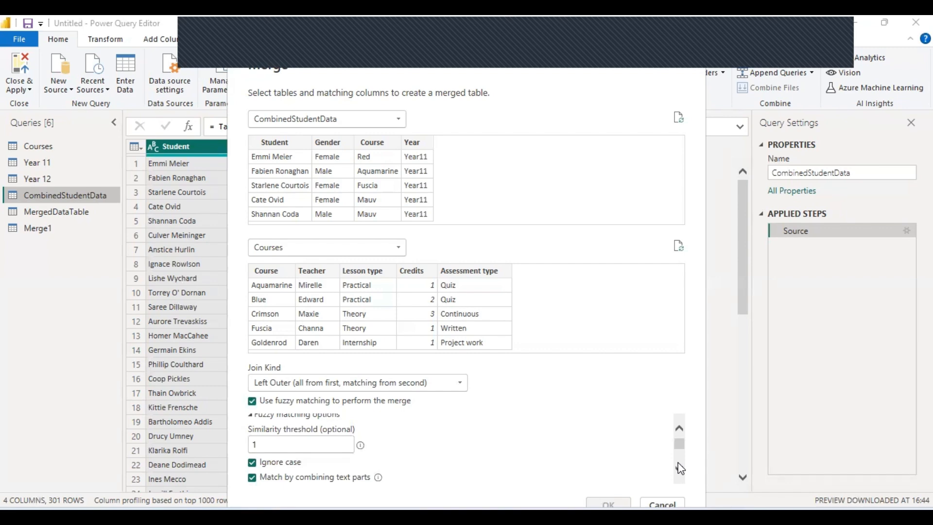
{"action": "left_click", "coordinate": [679, 468]}
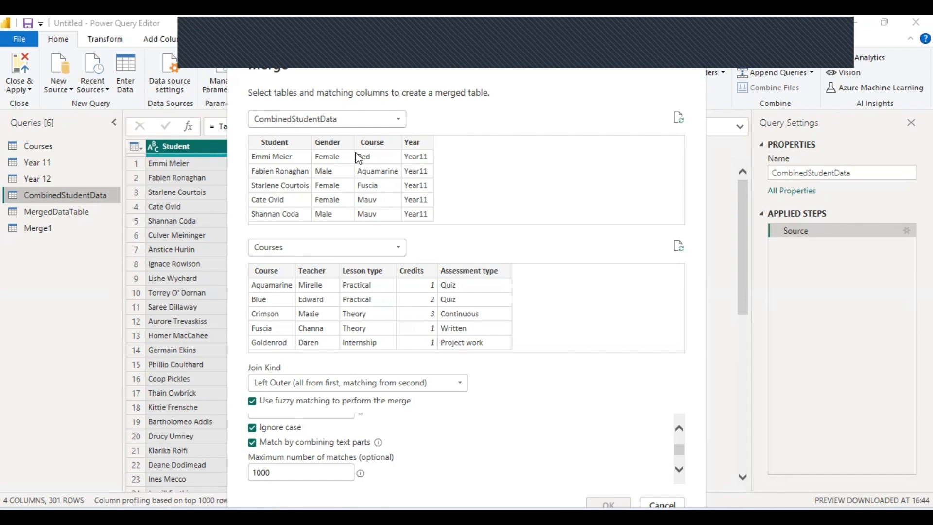
{"action": "left_click", "coordinate": [384, 147]}
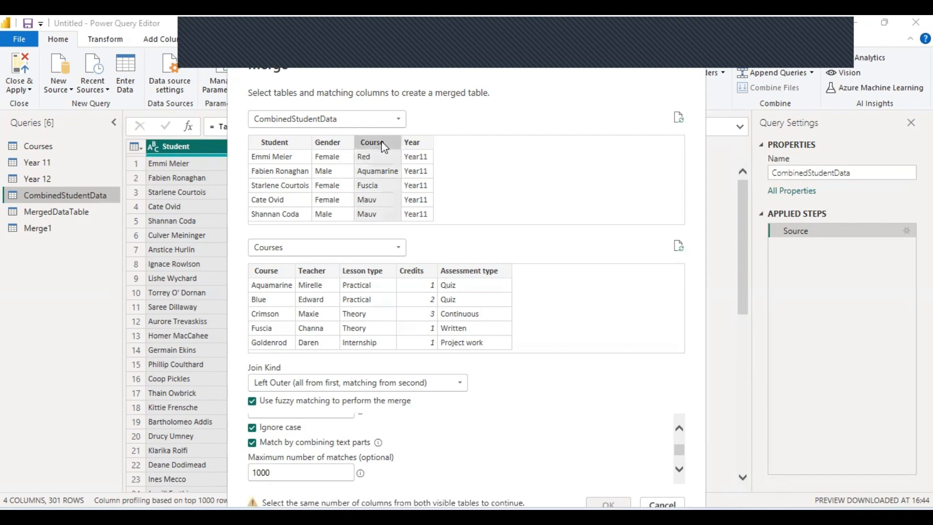
{"action": "left_click", "coordinate": [267, 274]}
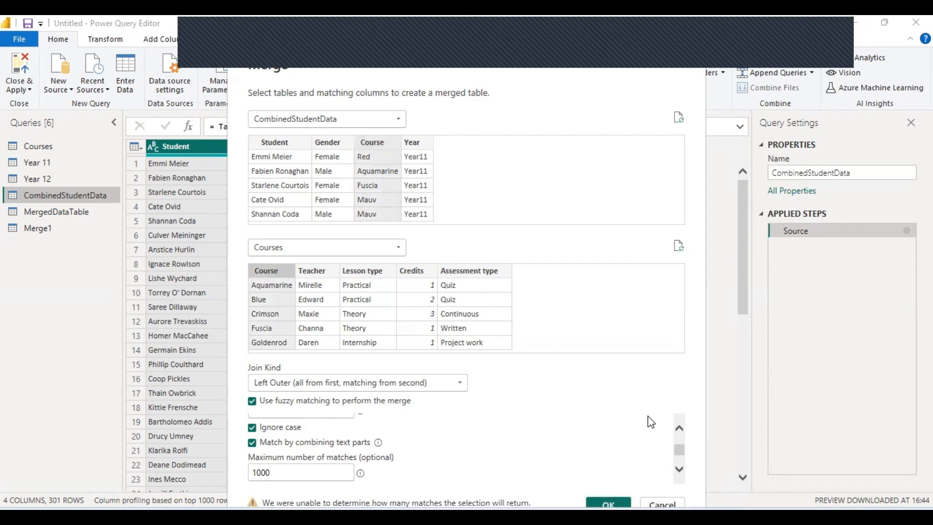
{"action": "left_click", "coordinate": [679, 470]}
{"action": "left_click", "coordinate": [678, 470]}
{"action": "left_click", "coordinate": [679, 470]}
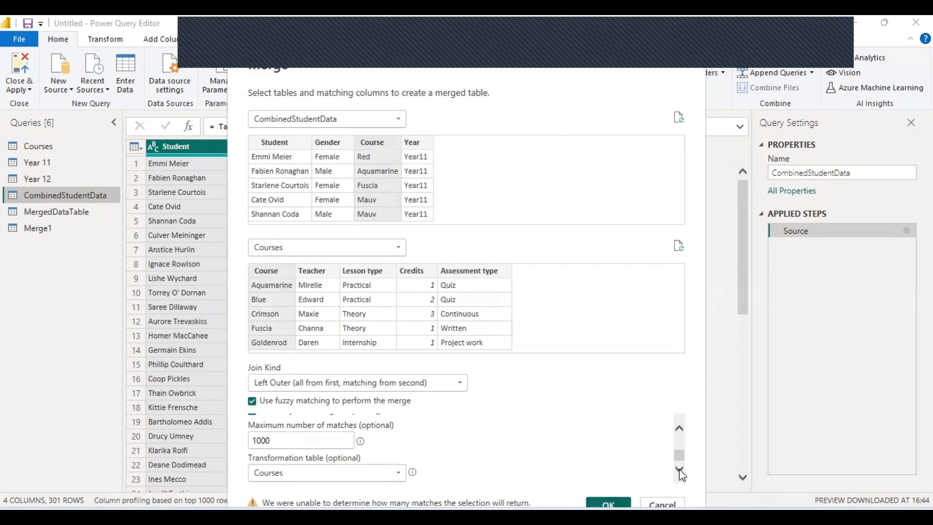
Run the fuzzy merge, delete the resulting Merge2 query, and return to Merge1.
{"action": "left_click", "coordinate": [607, 503]}
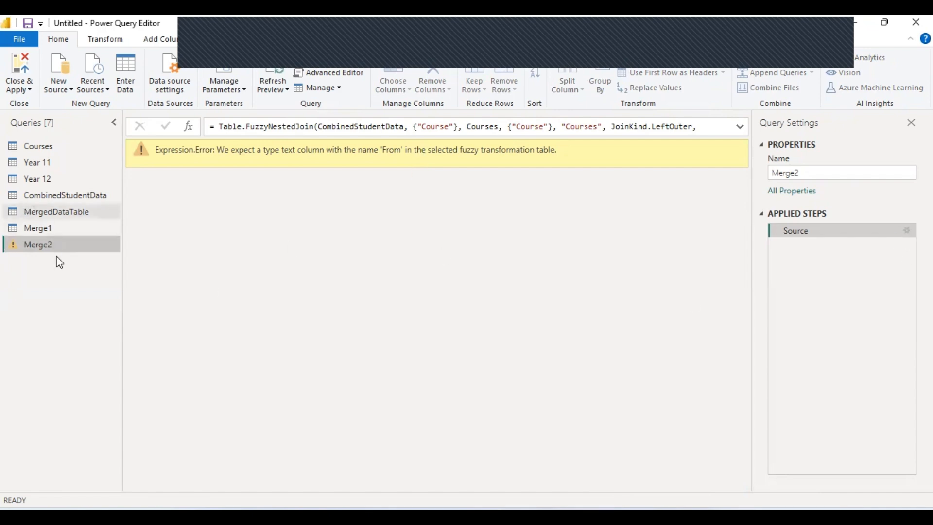
{"action": "left_click_drag", "start_coordinate": [58, 243], "coordinate": [55, 252]}
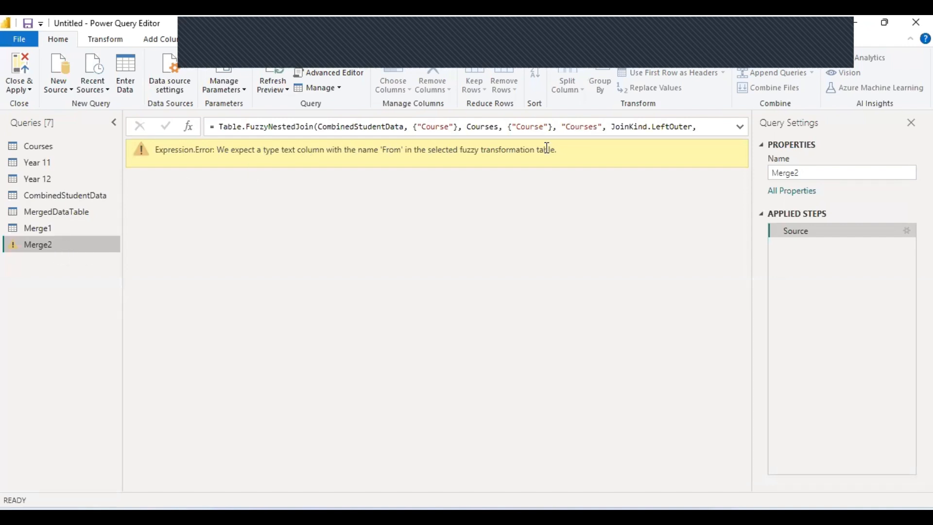
{"action": "right_click", "coordinate": [79, 248]}
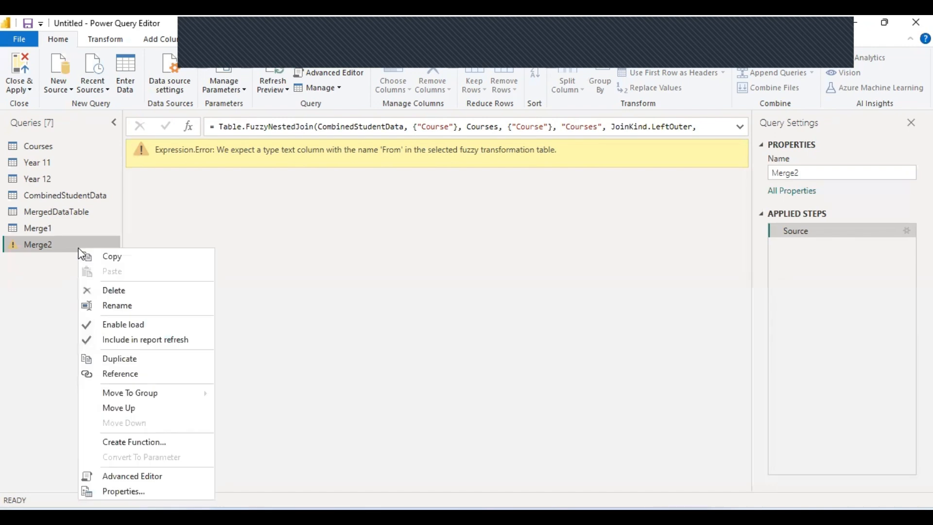
{"action": "left_click", "coordinate": [120, 291]}
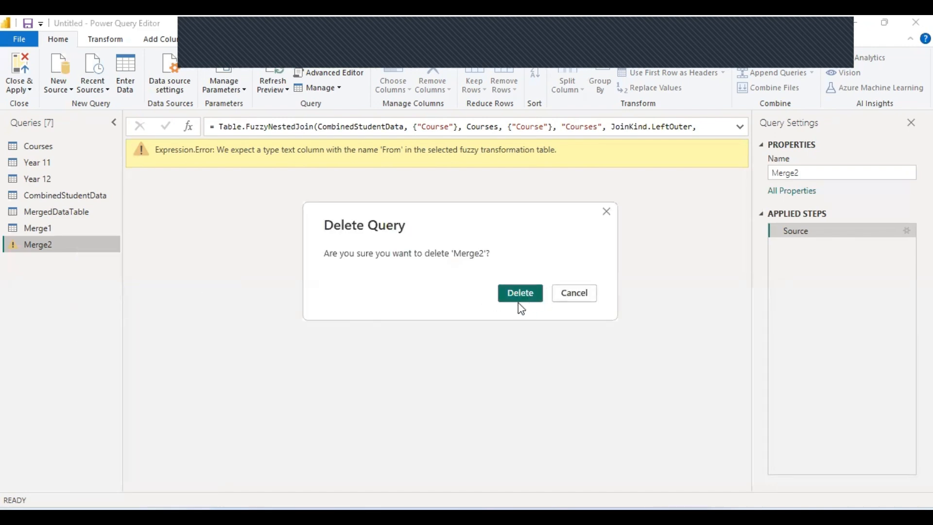
{"action": "left_click", "coordinate": [518, 297]}
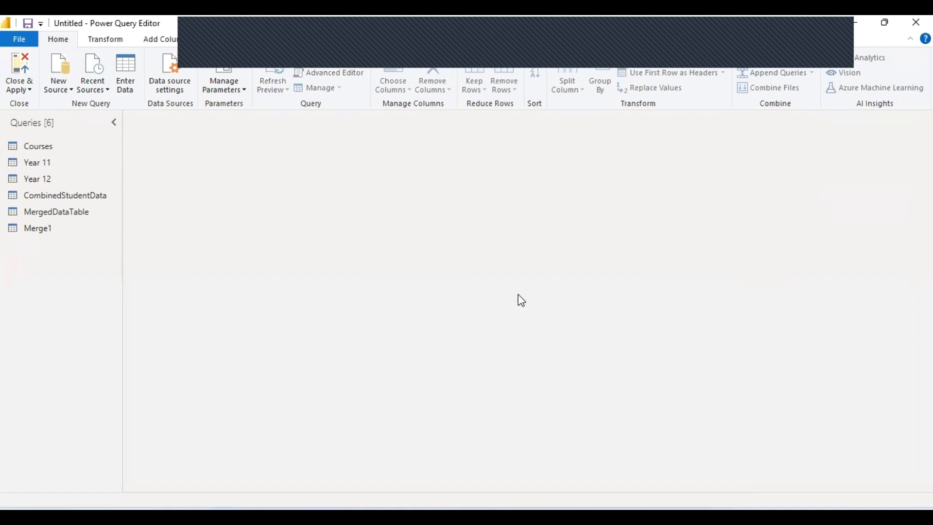
{"action": "left_click", "coordinate": [34, 234]}
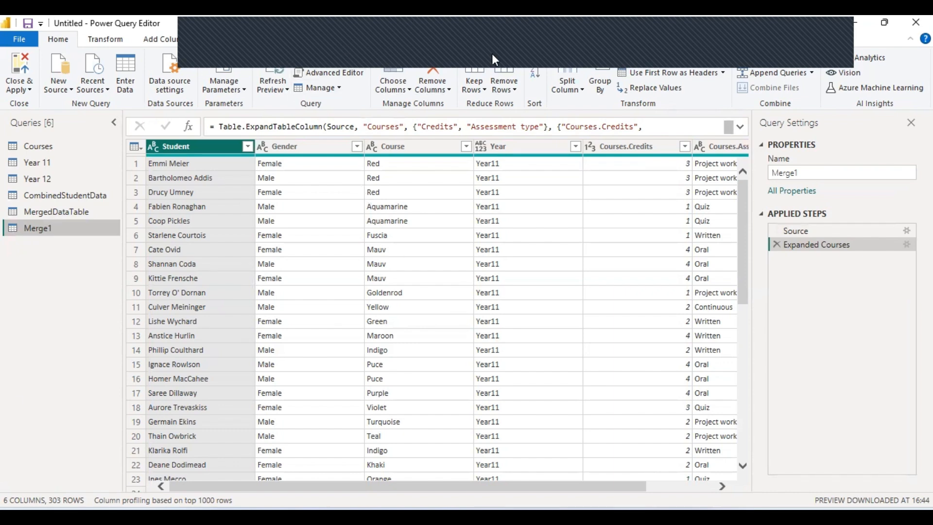
{"action": "left_click", "coordinate": [596, 63]}
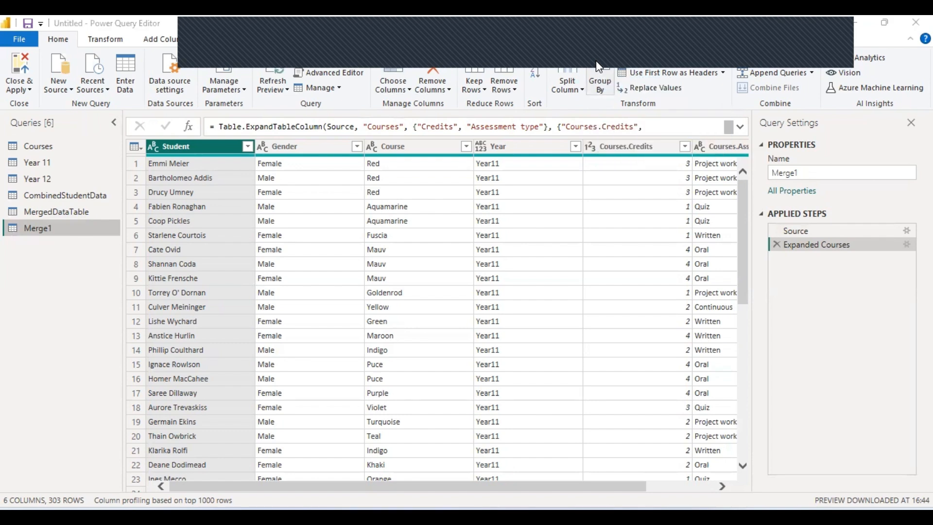